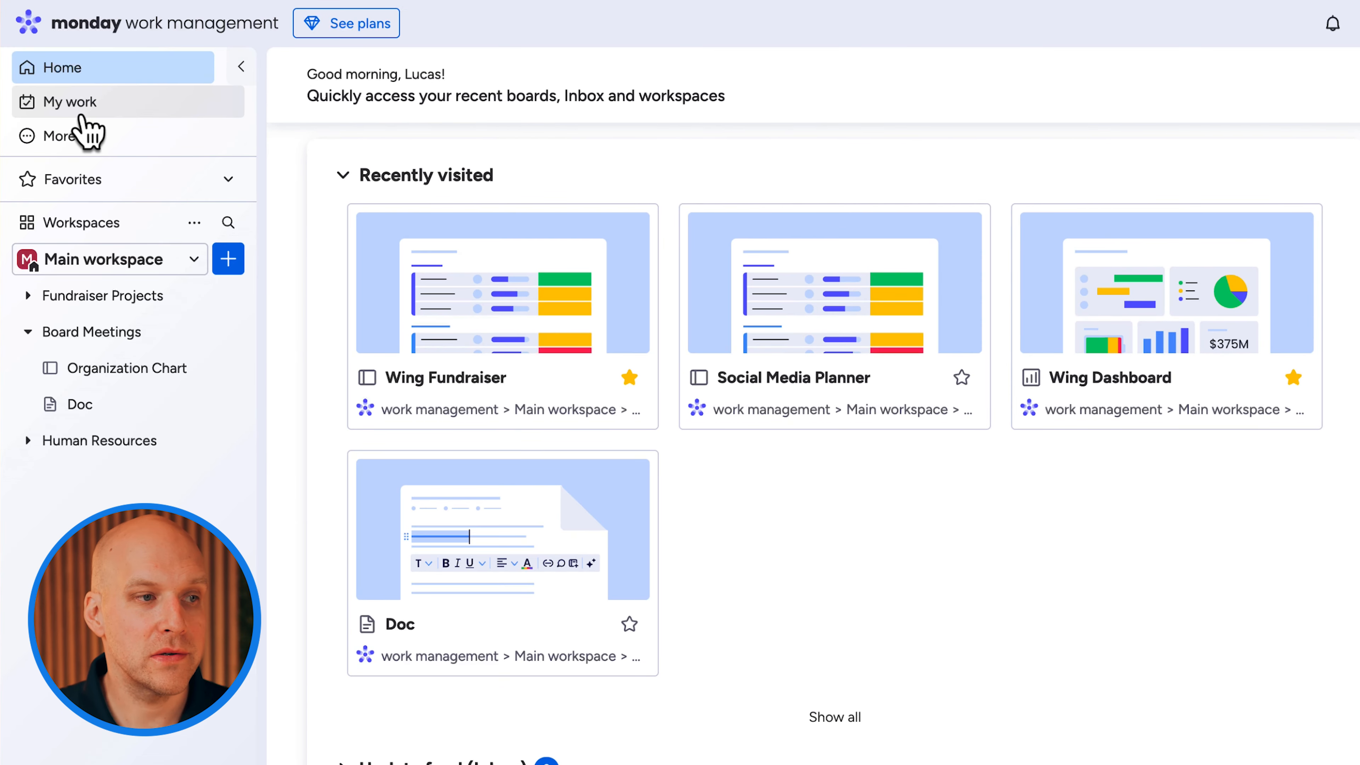
Open the My Work page and expand the Favorites list
{"action": "left_click", "coordinate": [75, 105]}
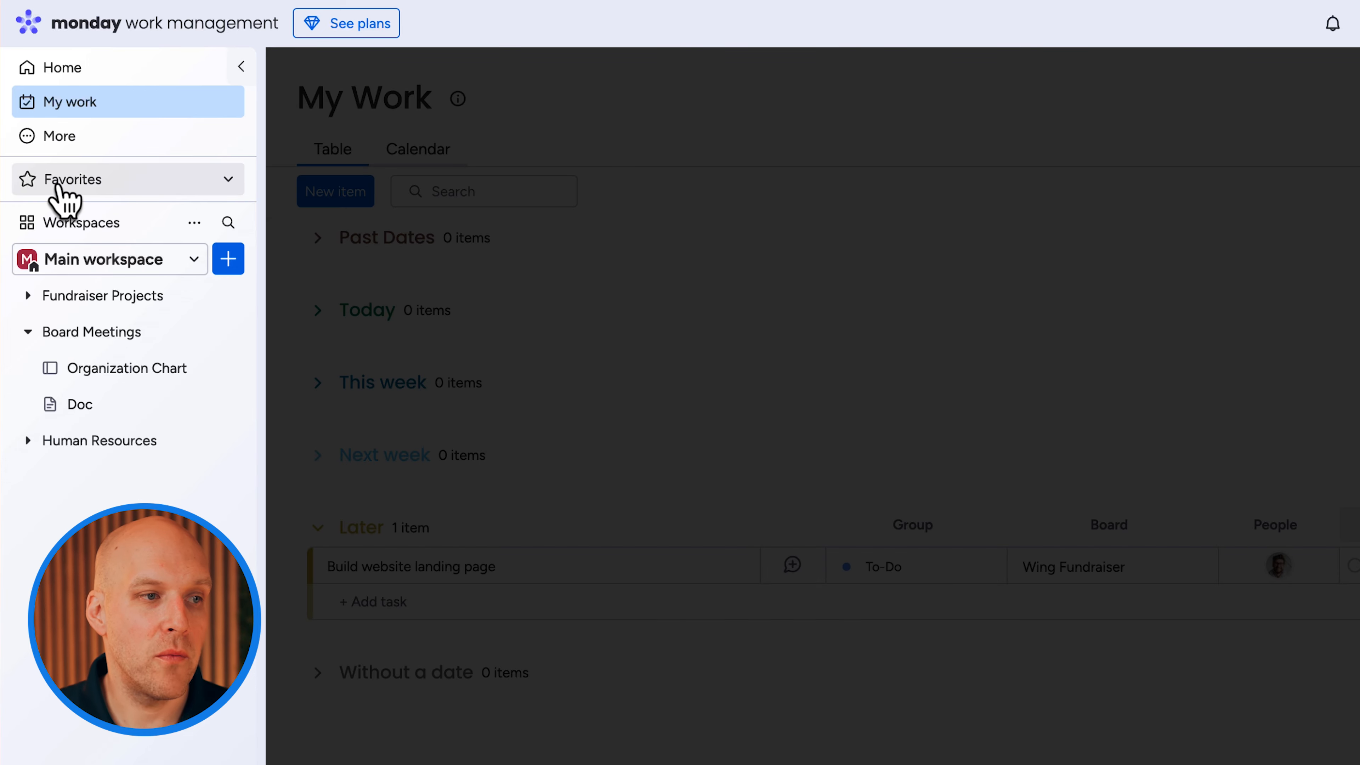
{"action": "left_click", "coordinate": [59, 185]}
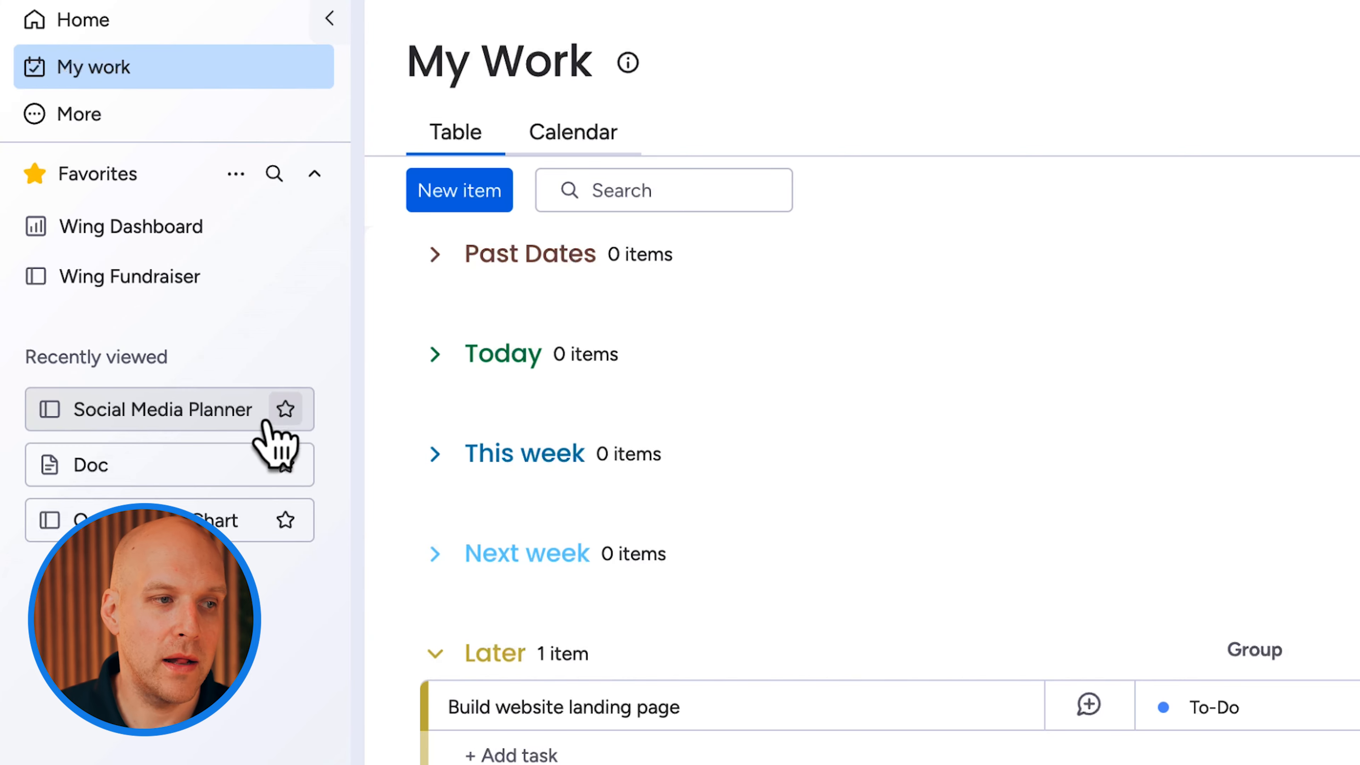
Add the Organization Chart board to the favorites and remove it again
{"action": "left_click", "coordinate": [285, 519]}
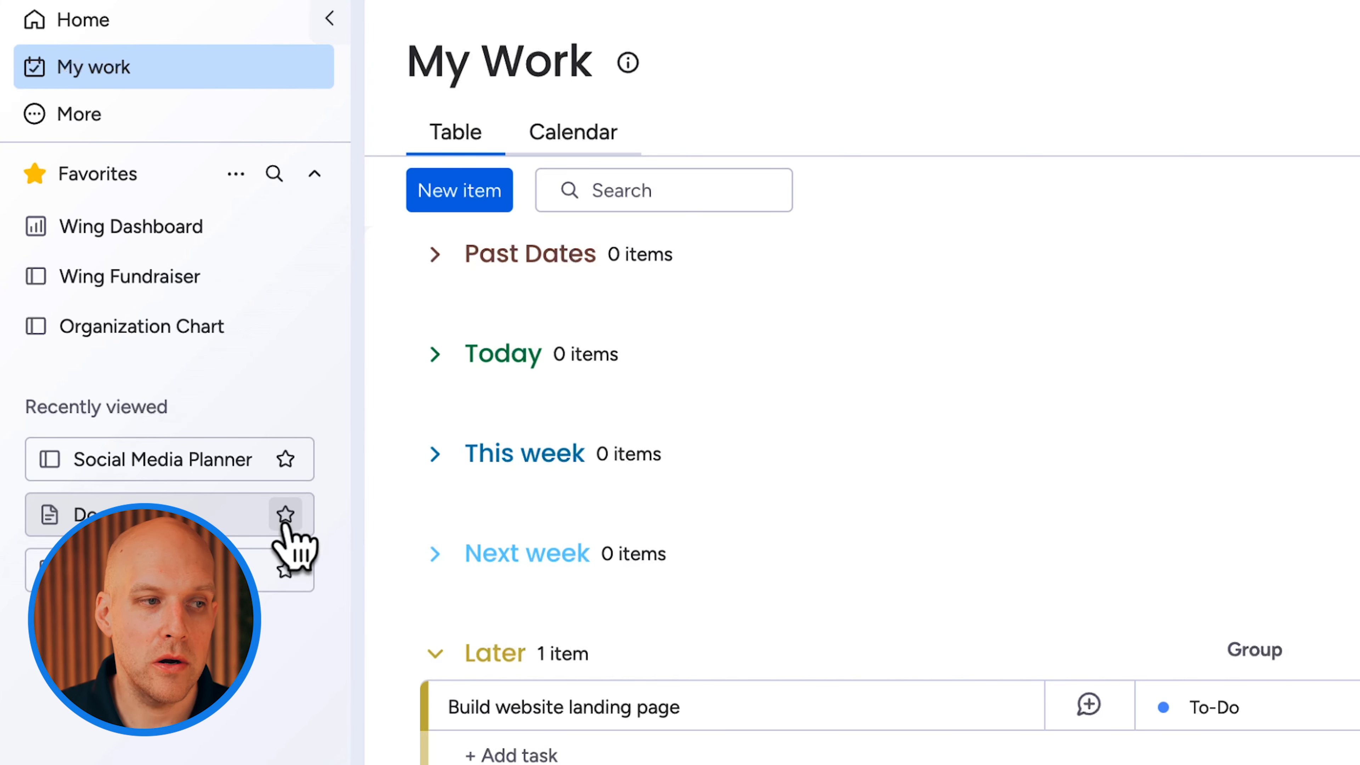
{"action": "left_click", "coordinate": [299, 327]}
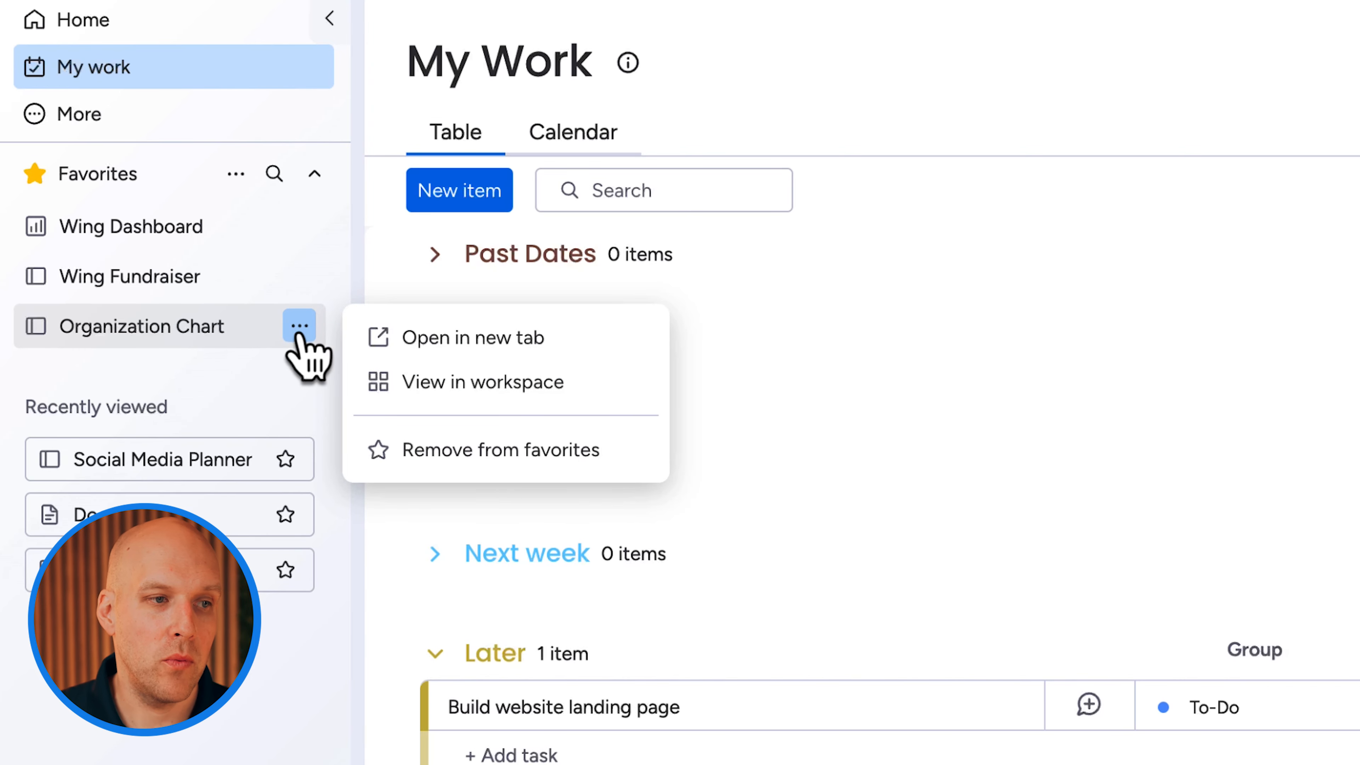
{"action": "left_click", "coordinate": [460, 452]}
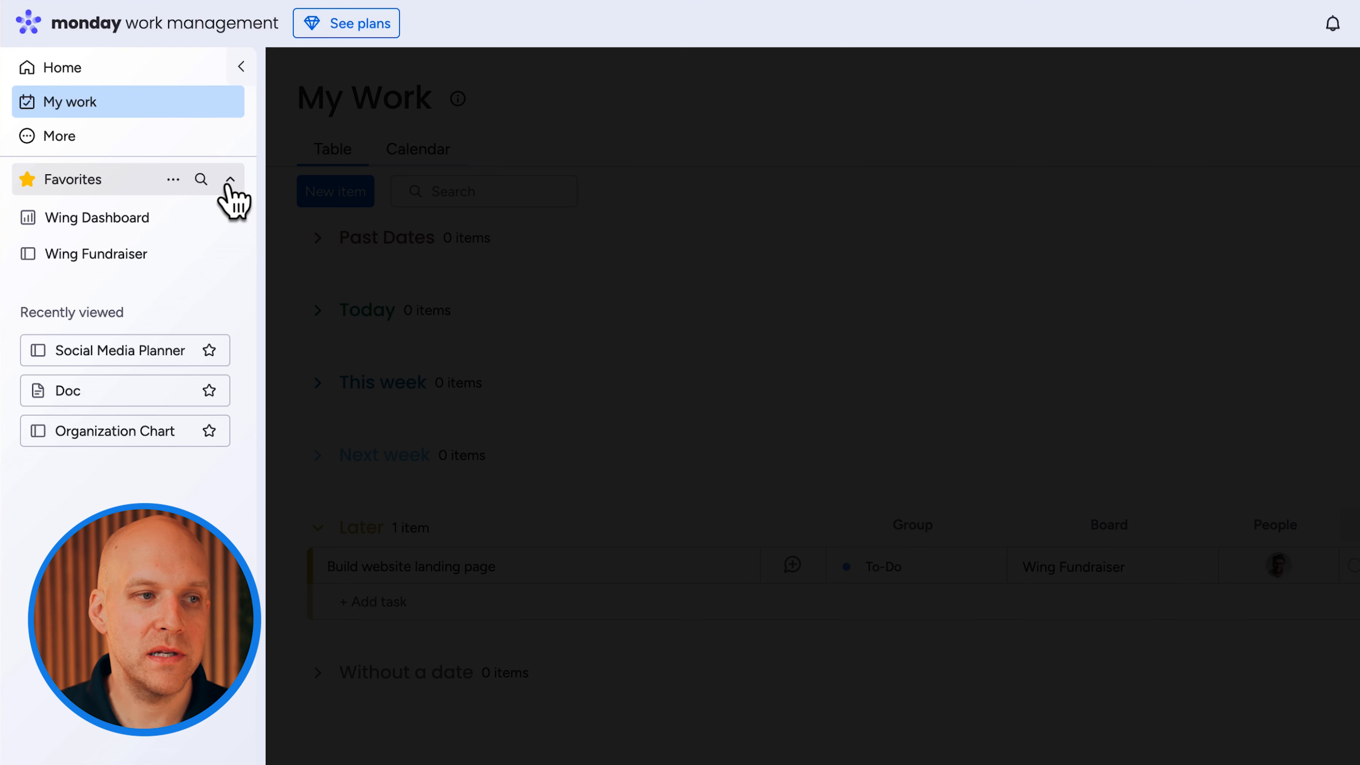
Collapse the Favorites list and open the Main workspace's page
{"action": "left_click", "coordinate": [230, 181]}
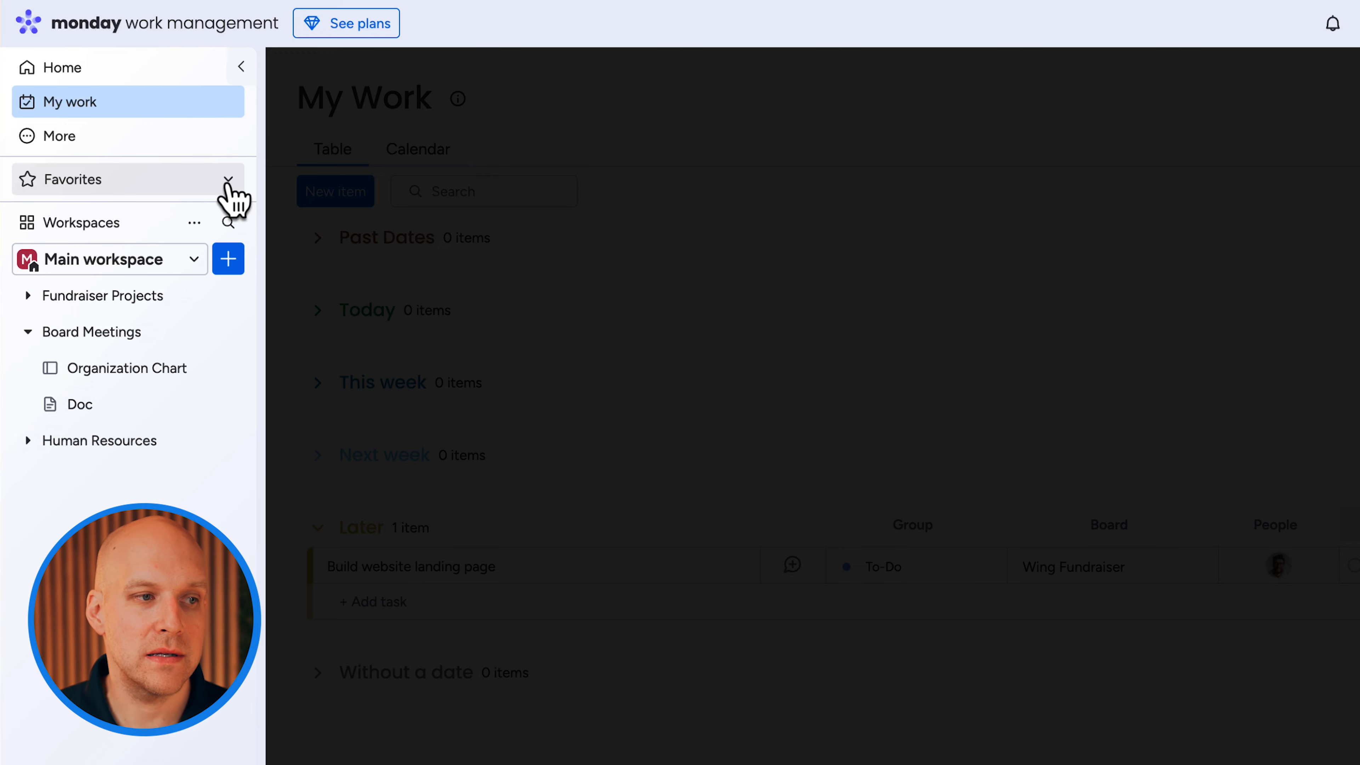
{"action": "left_click", "coordinate": [229, 180]}
{"action": "left_click", "coordinate": [228, 180]}
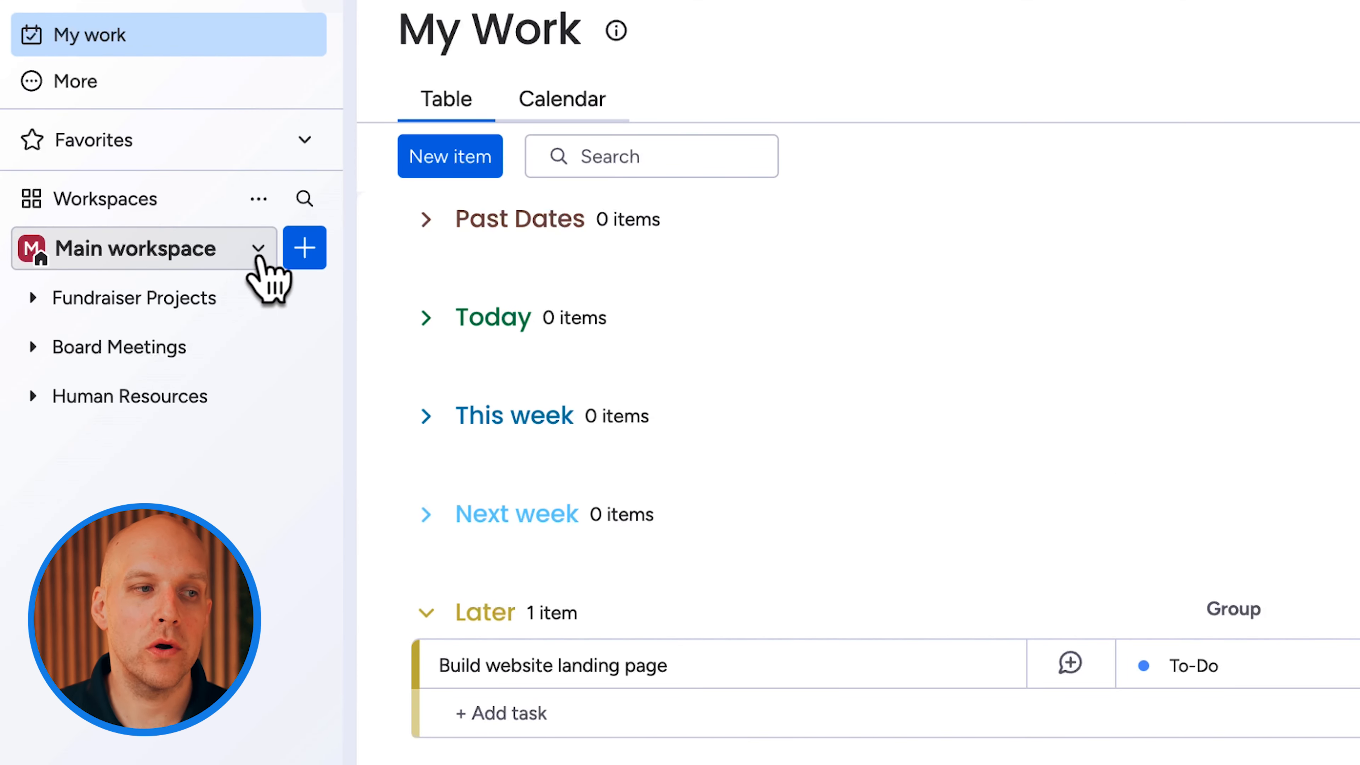
{"action": "left_click", "coordinate": [258, 251]}
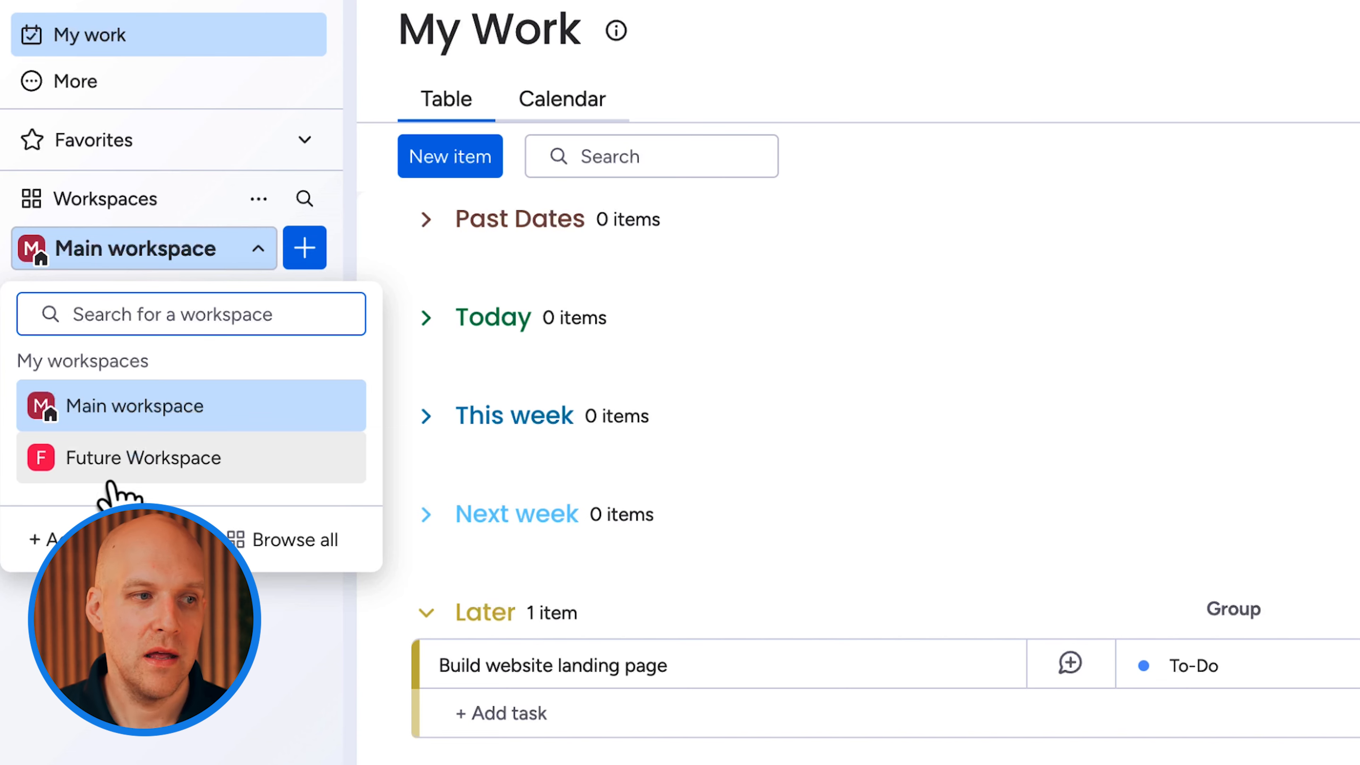
{"action": "left_click", "coordinate": [101, 474]}
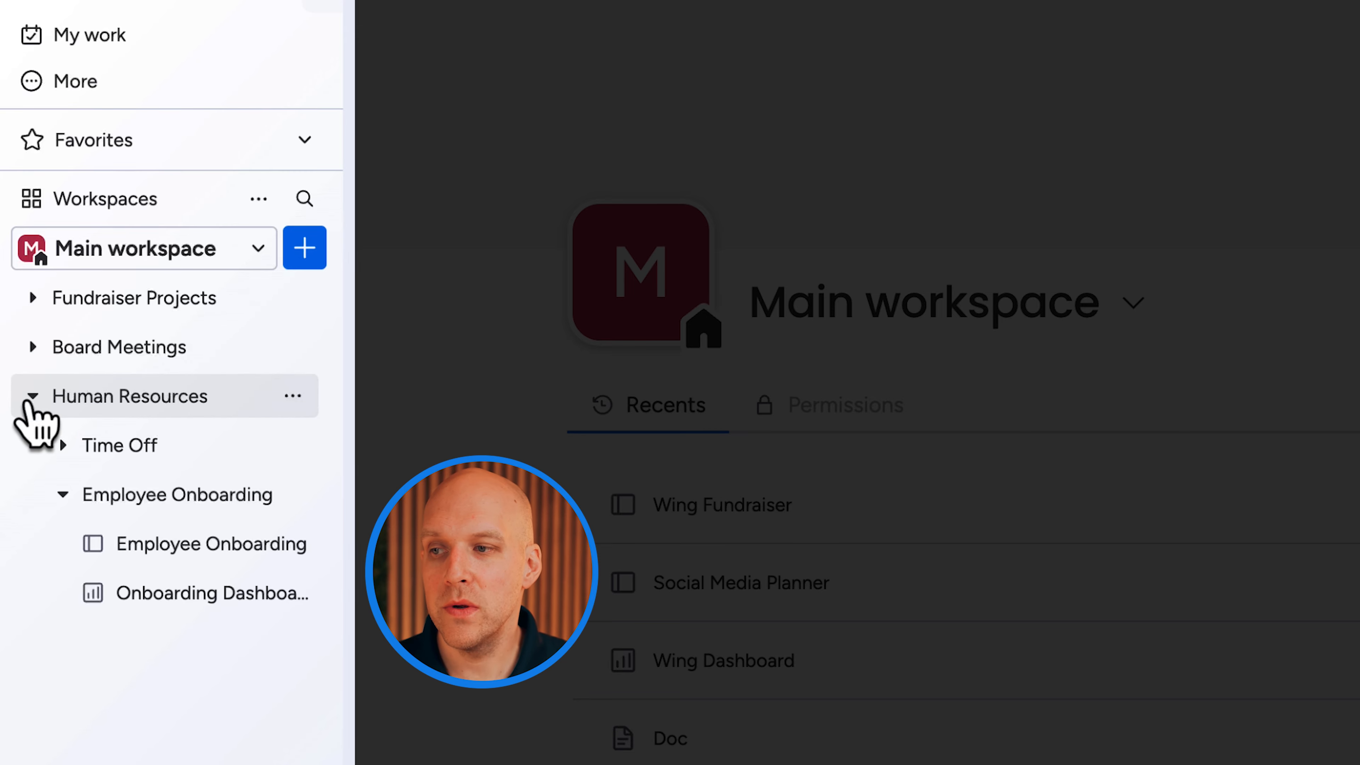
Examine the Employee Onboarding folder's options for creating content in it, collapse that folder and expand Board Meetings
{"action": "left_click", "coordinate": [64, 494]}
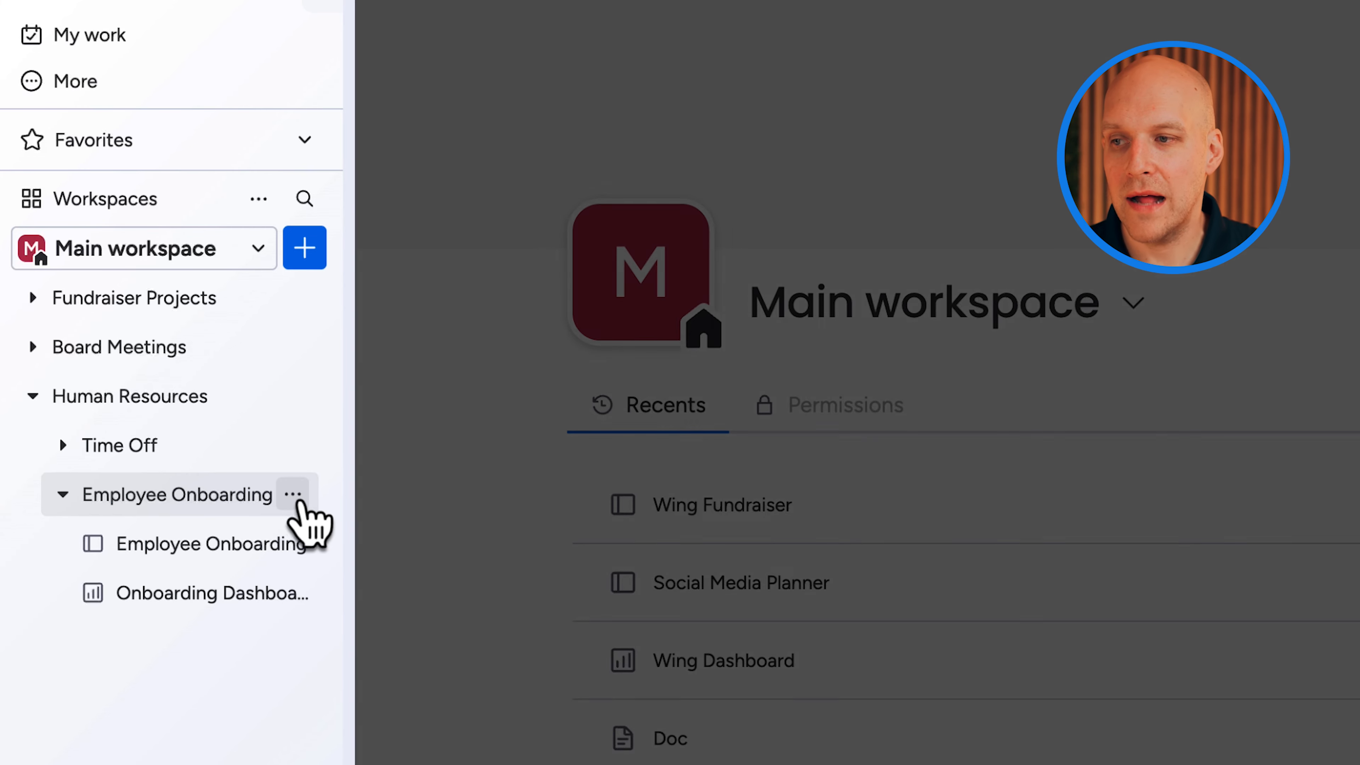
{"action": "left_click", "coordinate": [292, 495]}
{"action": "mouse_move", "coordinate": [408, 549]}
{"action": "mouse_move", "coordinate": [466, 659]}
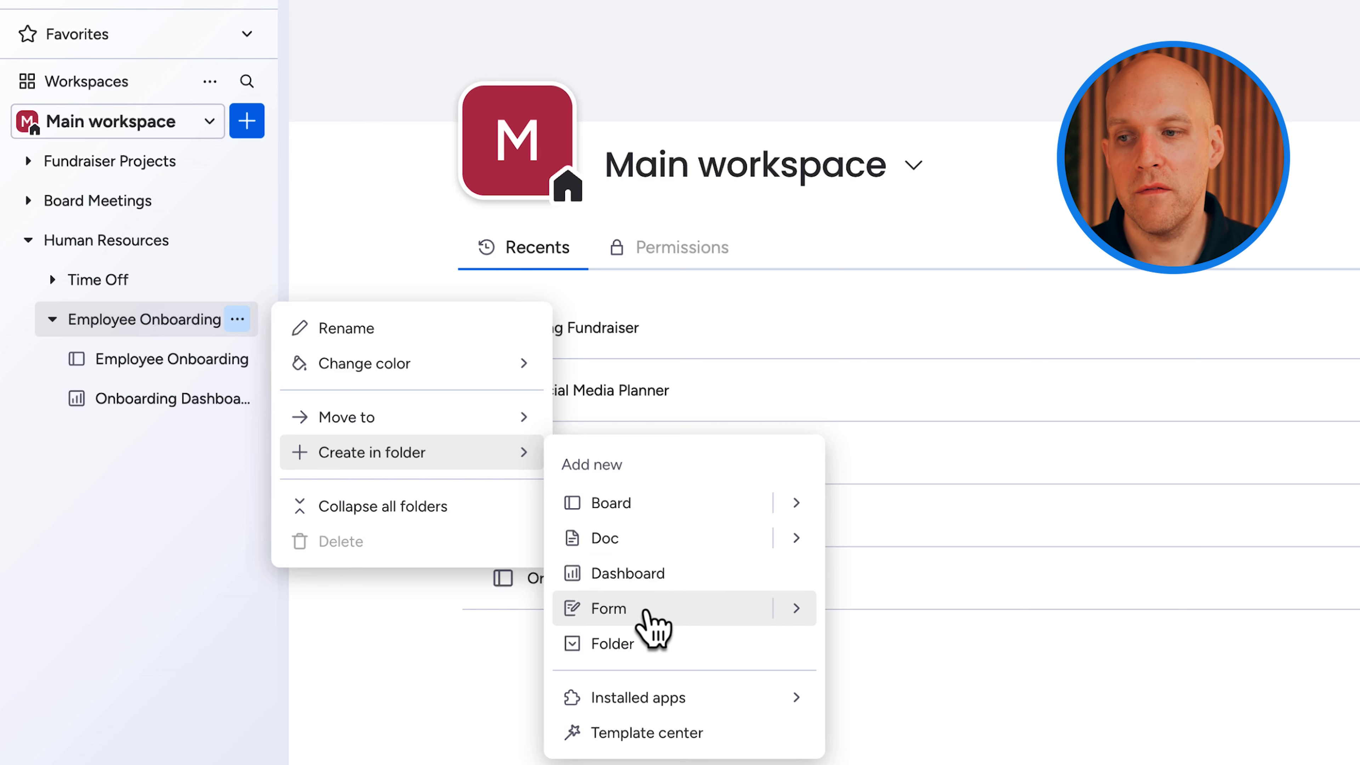
{"action": "mouse_move", "coordinate": [707, 713]}
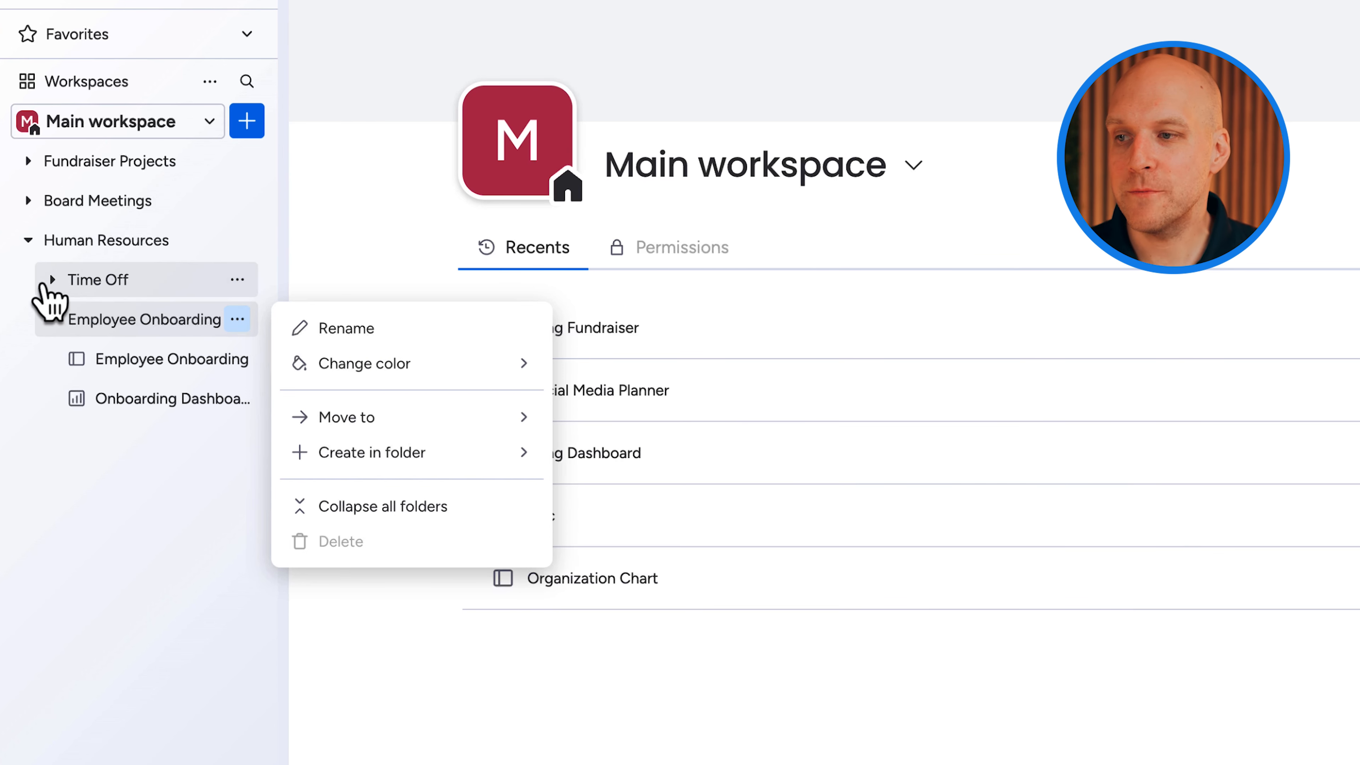
{"action": "left_click", "coordinate": [52, 320]}
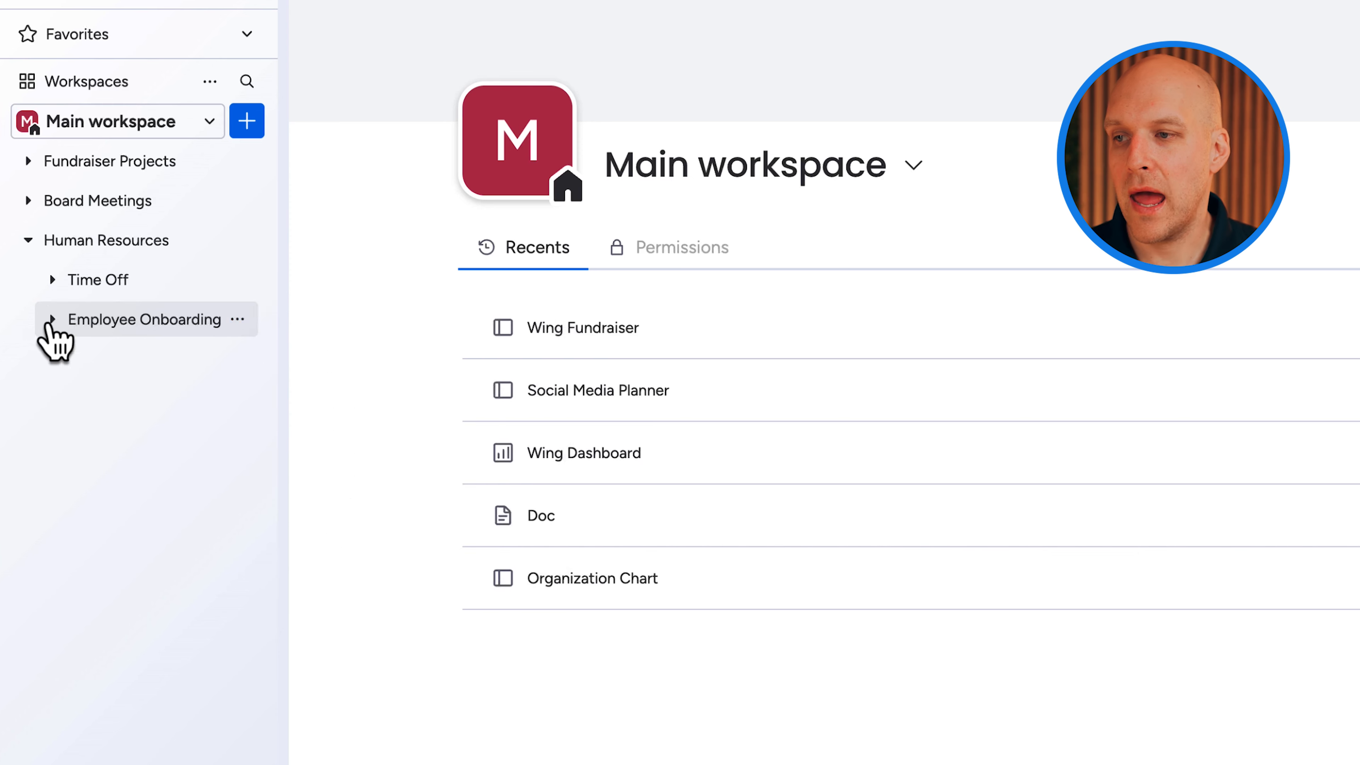
{"action": "left_click", "coordinate": [27, 202]}
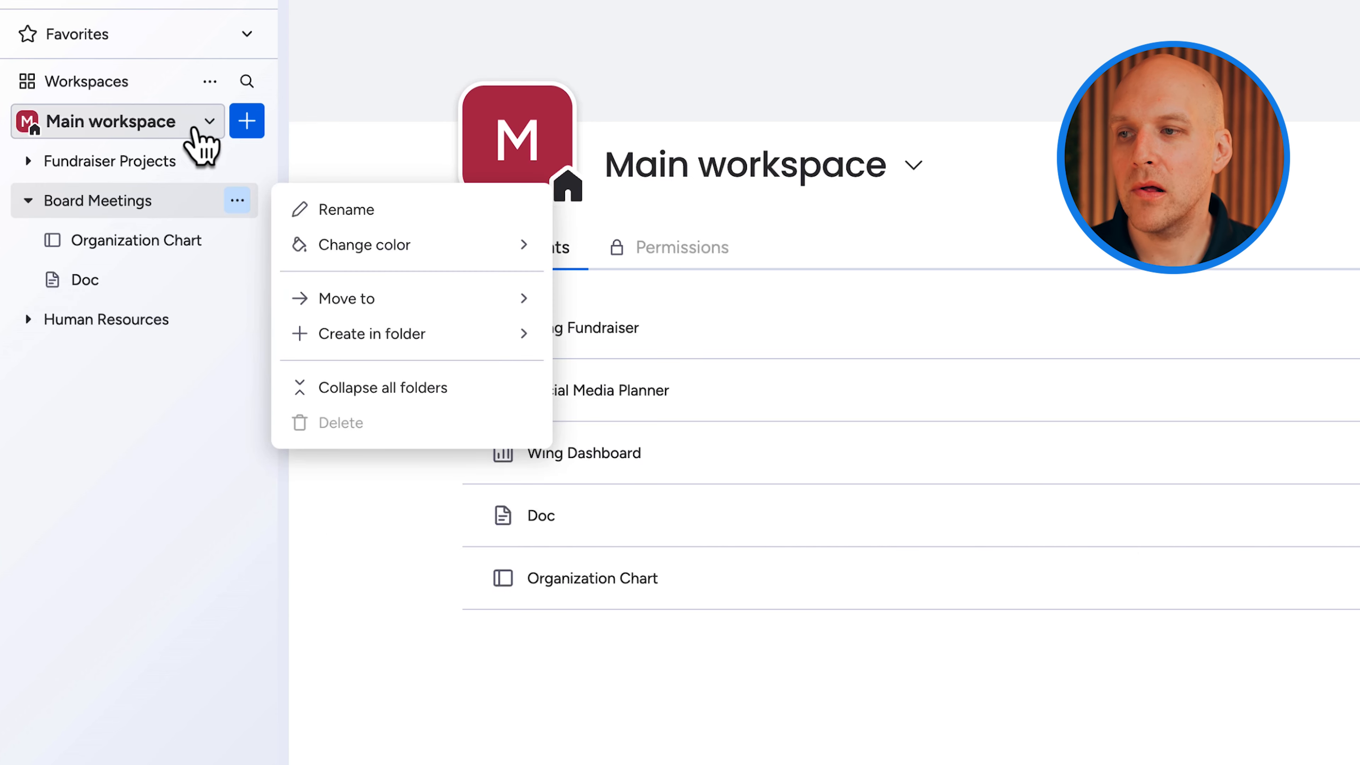
Create a new doc named Meeting Minutes with Main privacy in the Main workspace
{"action": "left_click", "coordinate": [247, 123]}
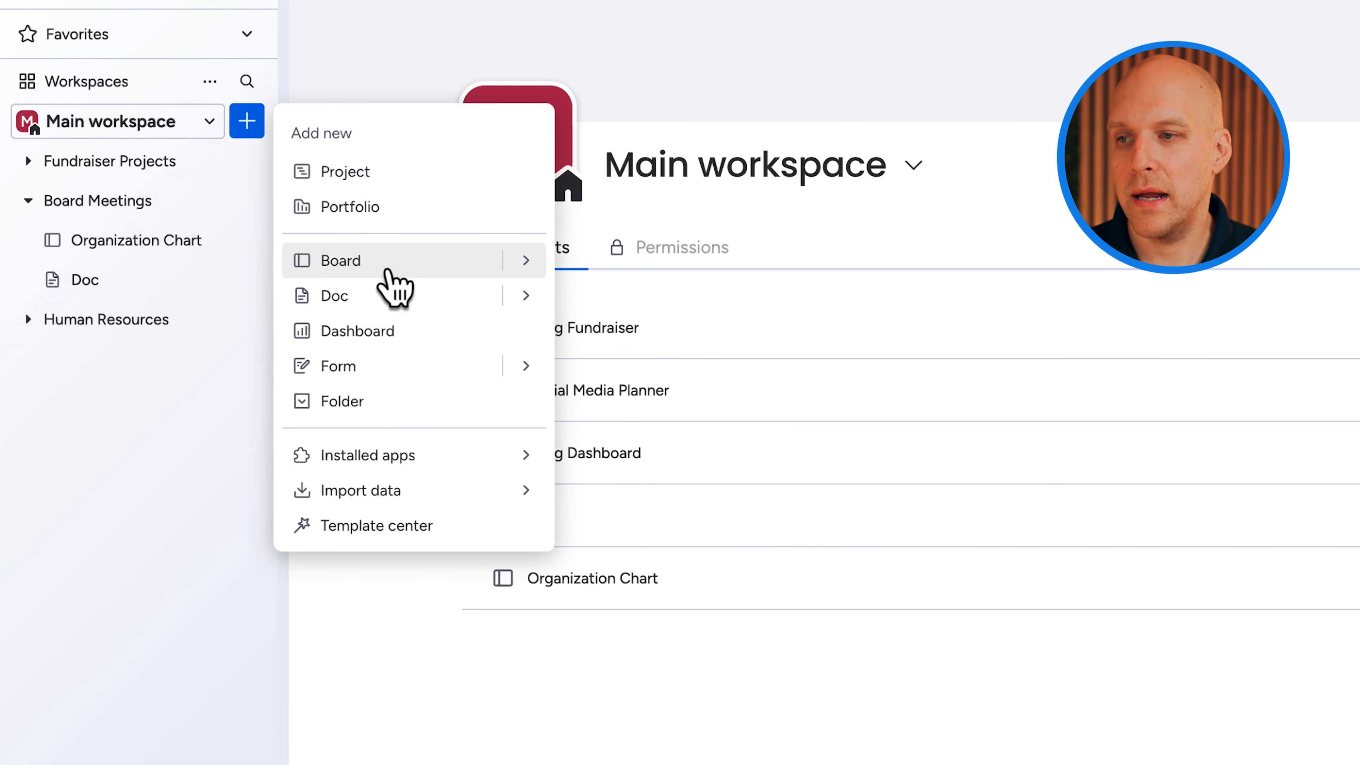
{"action": "left_click", "coordinate": [384, 300]}
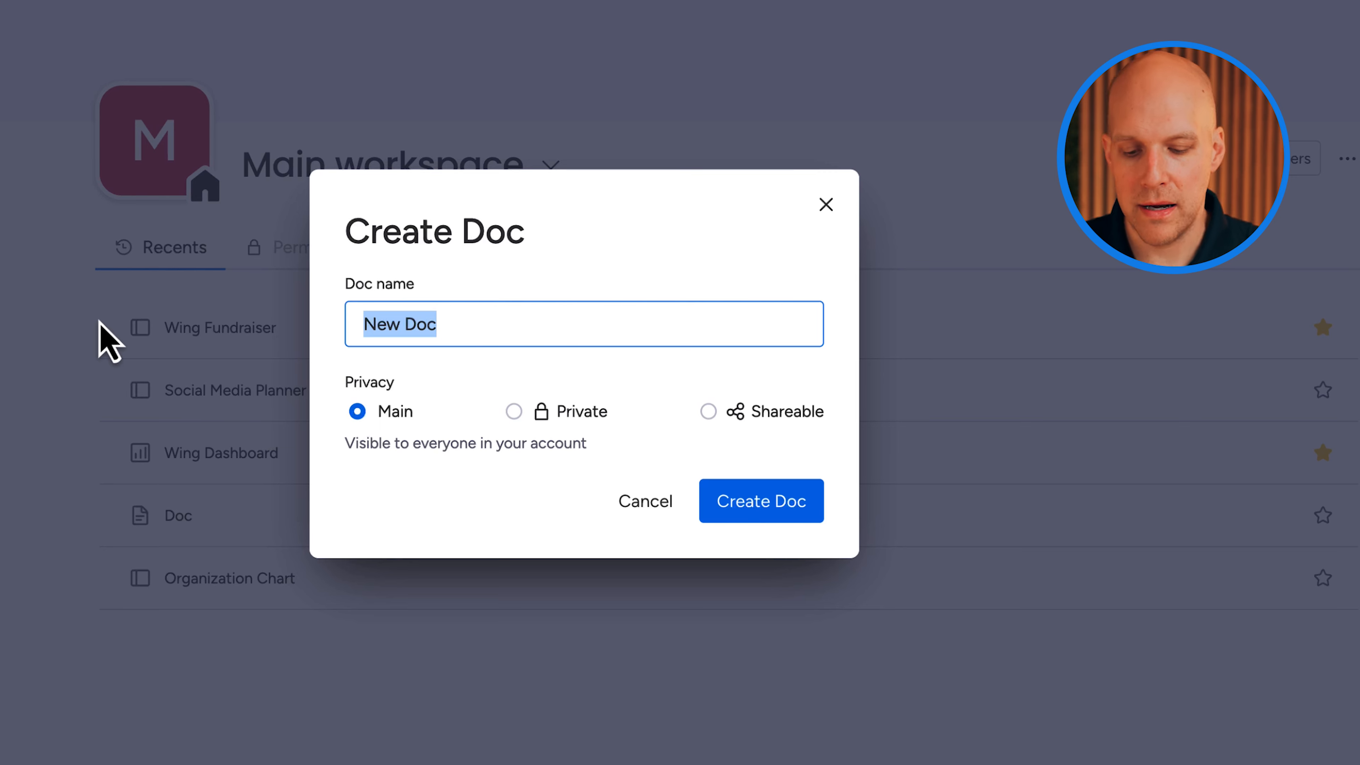
{"action": "type", "text": "Meeting Minute"}
{"action": "type", "text": "s"}
{"action": "key", "text": "Return"}
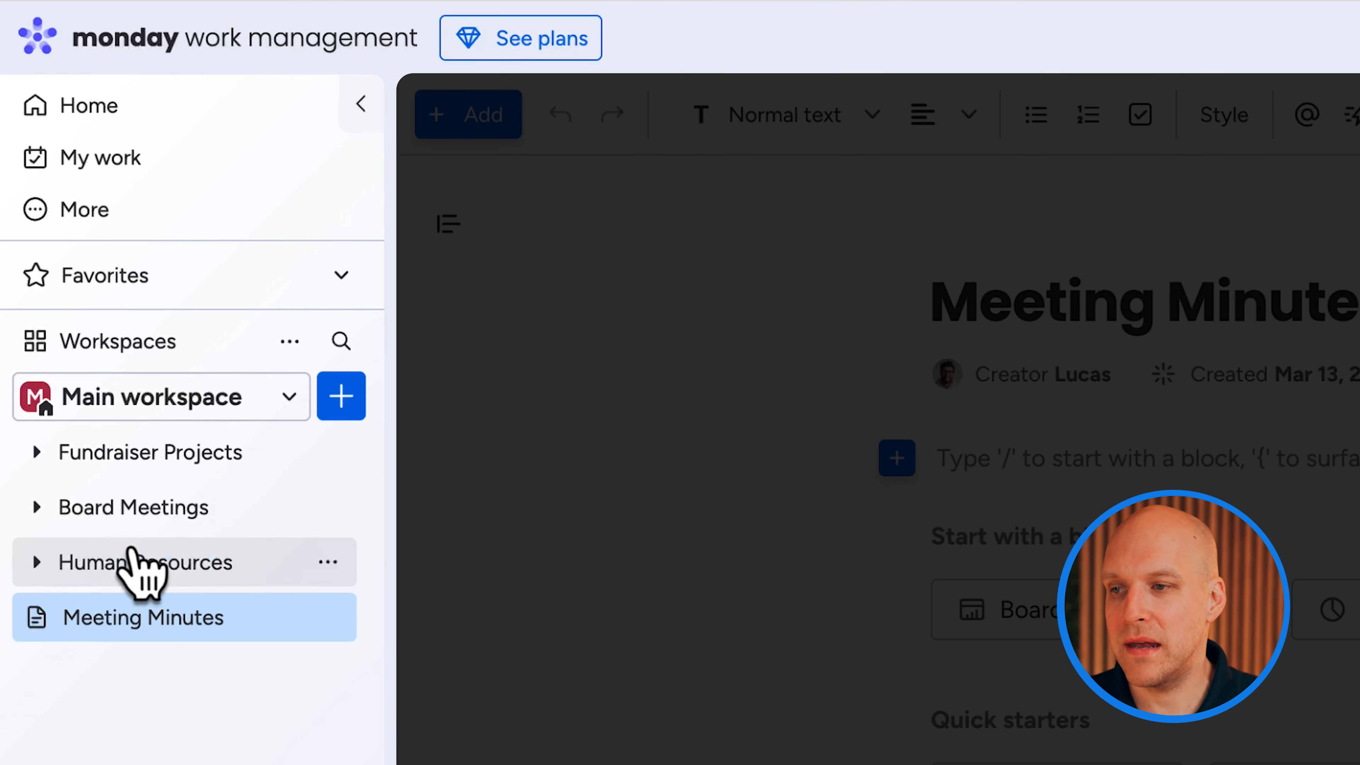
Expand the Board Meetings folder and move the Meeting Minutes doc into it
{"action": "left_click", "coordinate": [36, 508]}
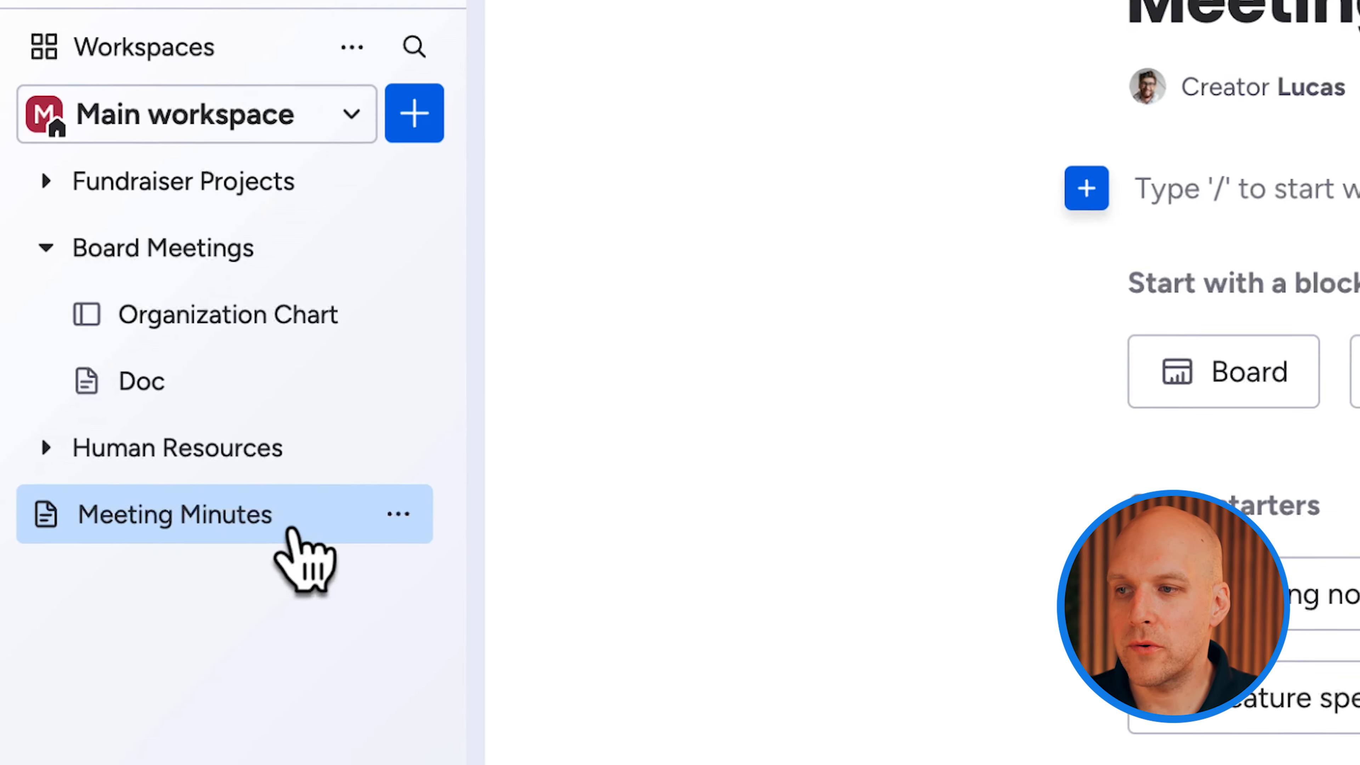
{"action": "left_click_drag", "start_coordinate": [292, 530], "coordinate": [404, 368]}
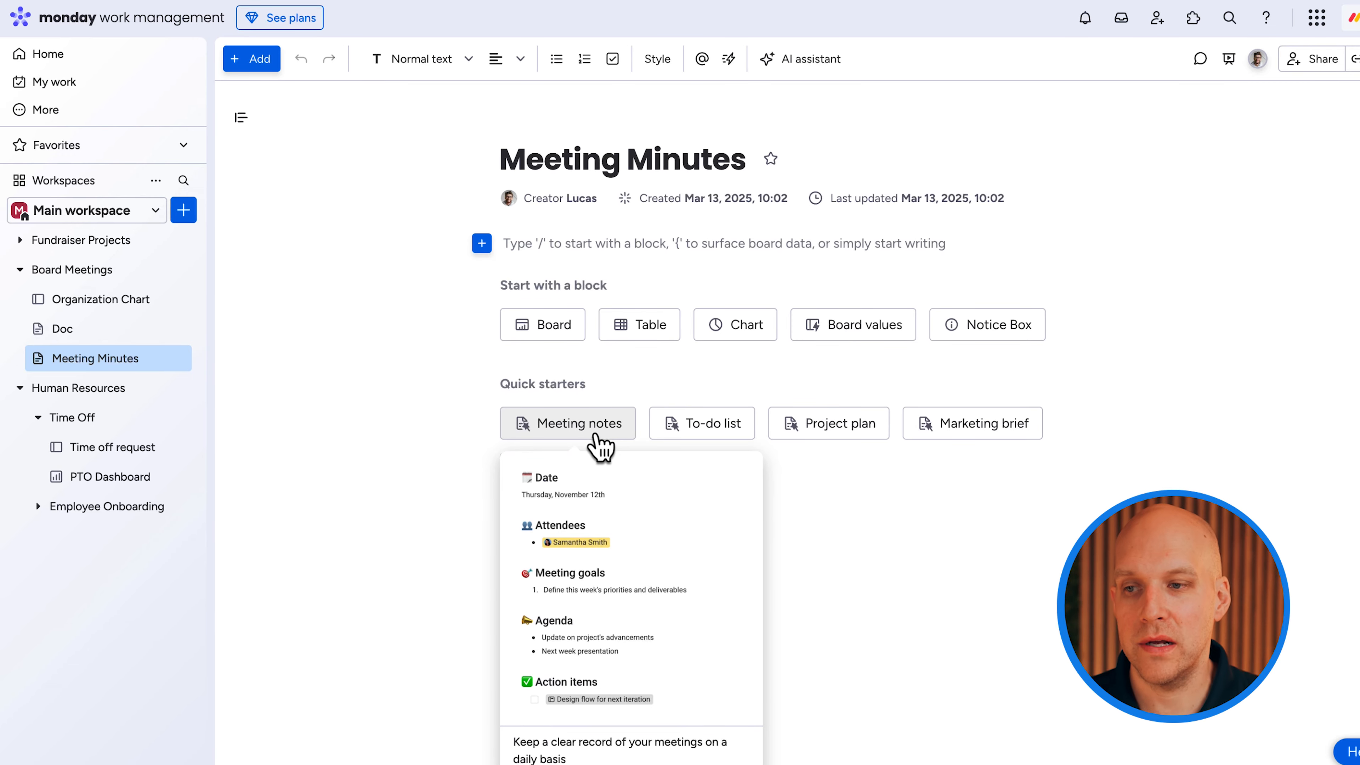
Fill the Meeting Minutes doc with the Meeting notes quick starter and mention two colleagues under Attendees
{"action": "left_click", "coordinate": [596, 437]}
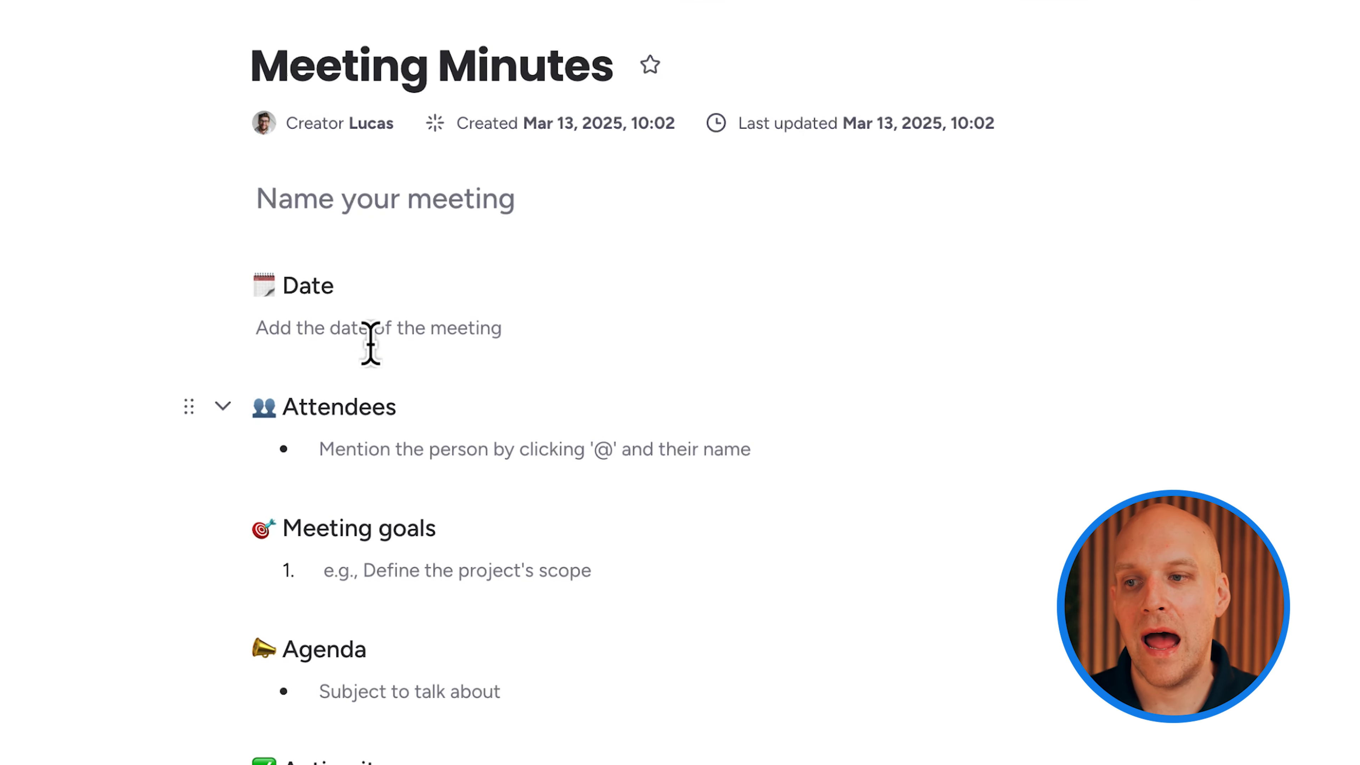
{"action": "scroll", "coordinate": [370, 343], "scroll_direction": "down", "scroll_amount": 3}
{"action": "left_click", "coordinate": [368, 327]}
{"action": "type", "text": "@"}
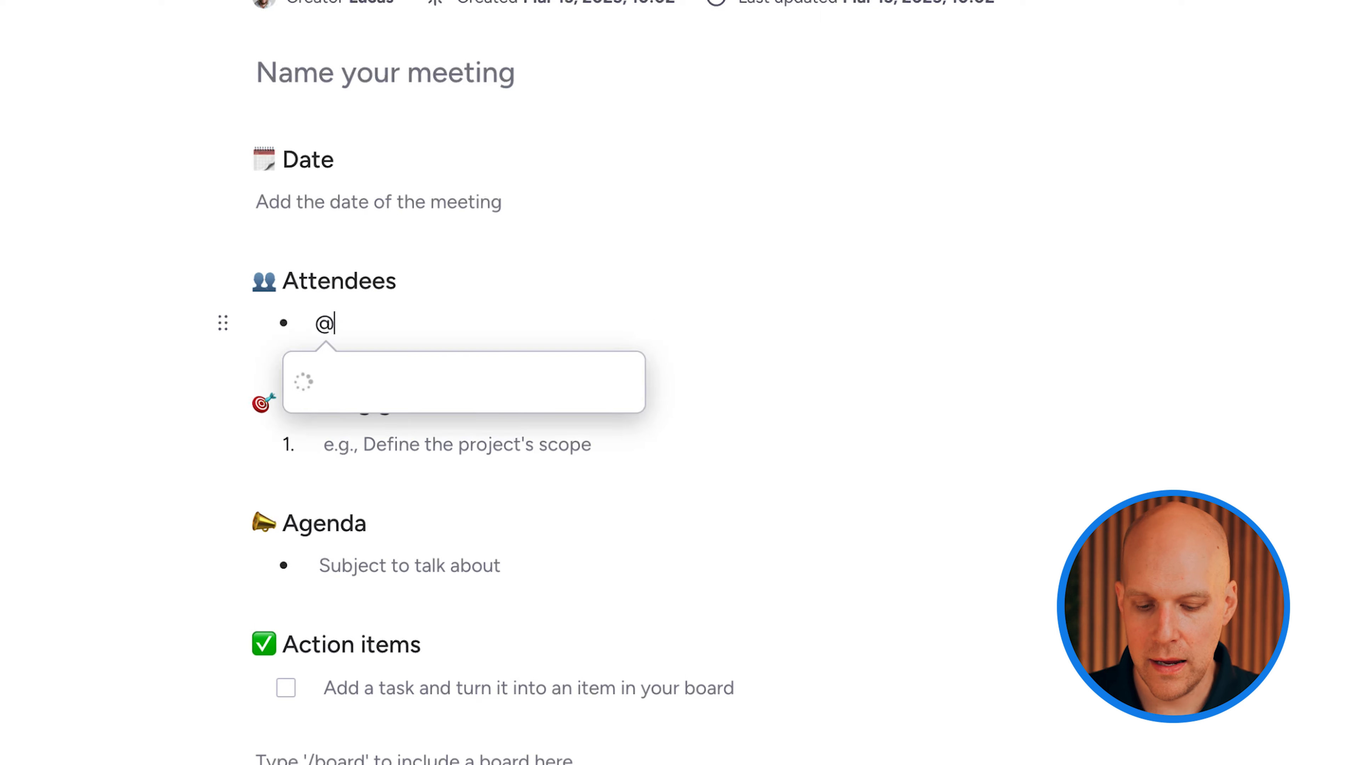
{"action": "type", "text": "mar"}
{"action": "left_click", "coordinate": [391, 408]}
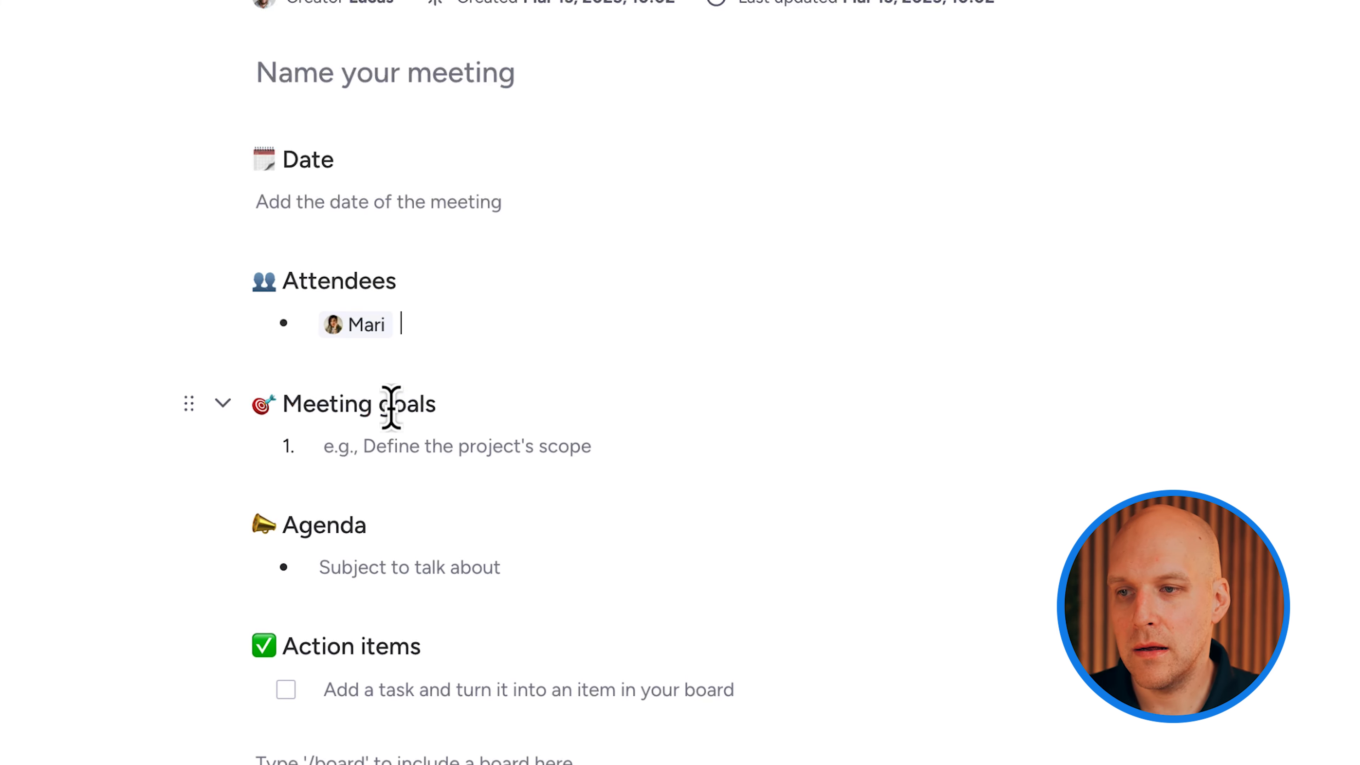
{"action": "type", "text": "@eric"}
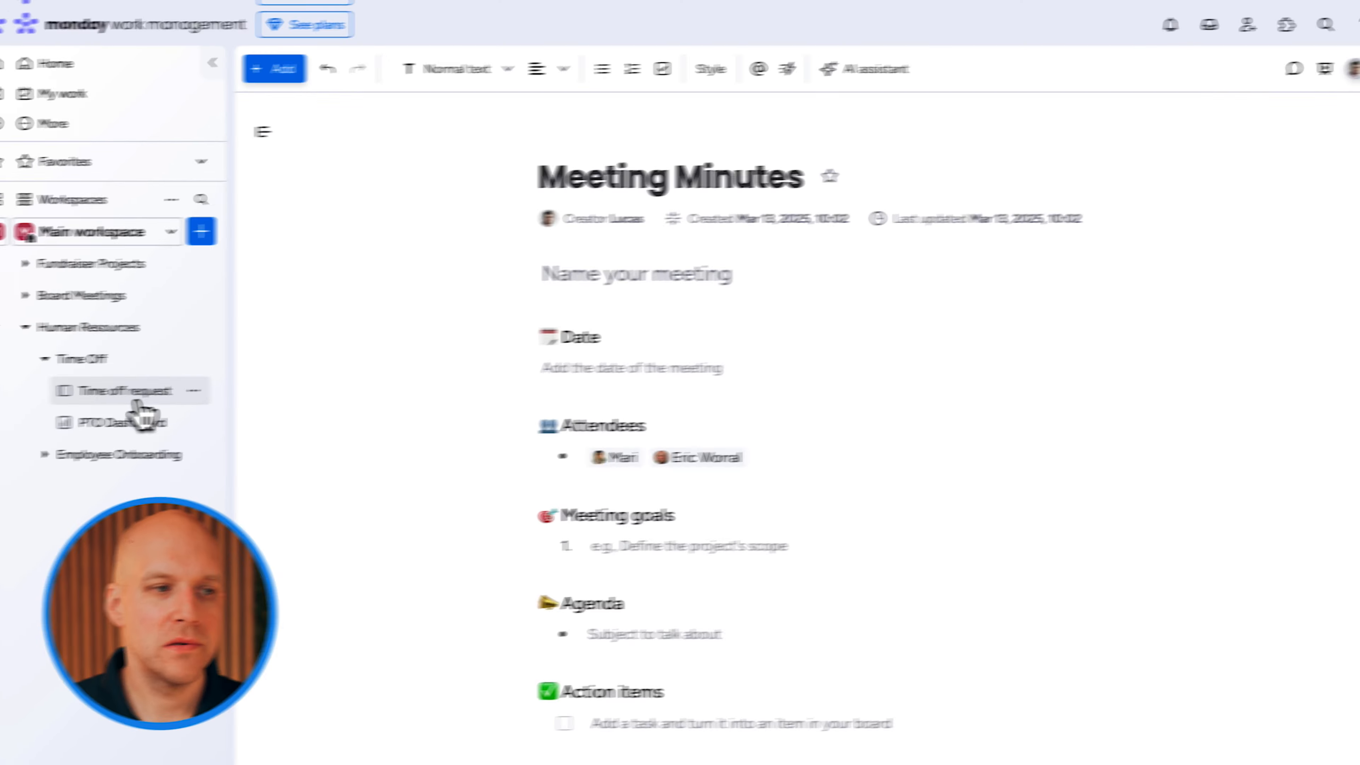
Open the Time off request board and review its main table columns and its Timeline view
{"action": "left_click", "coordinate": [129, 394]}
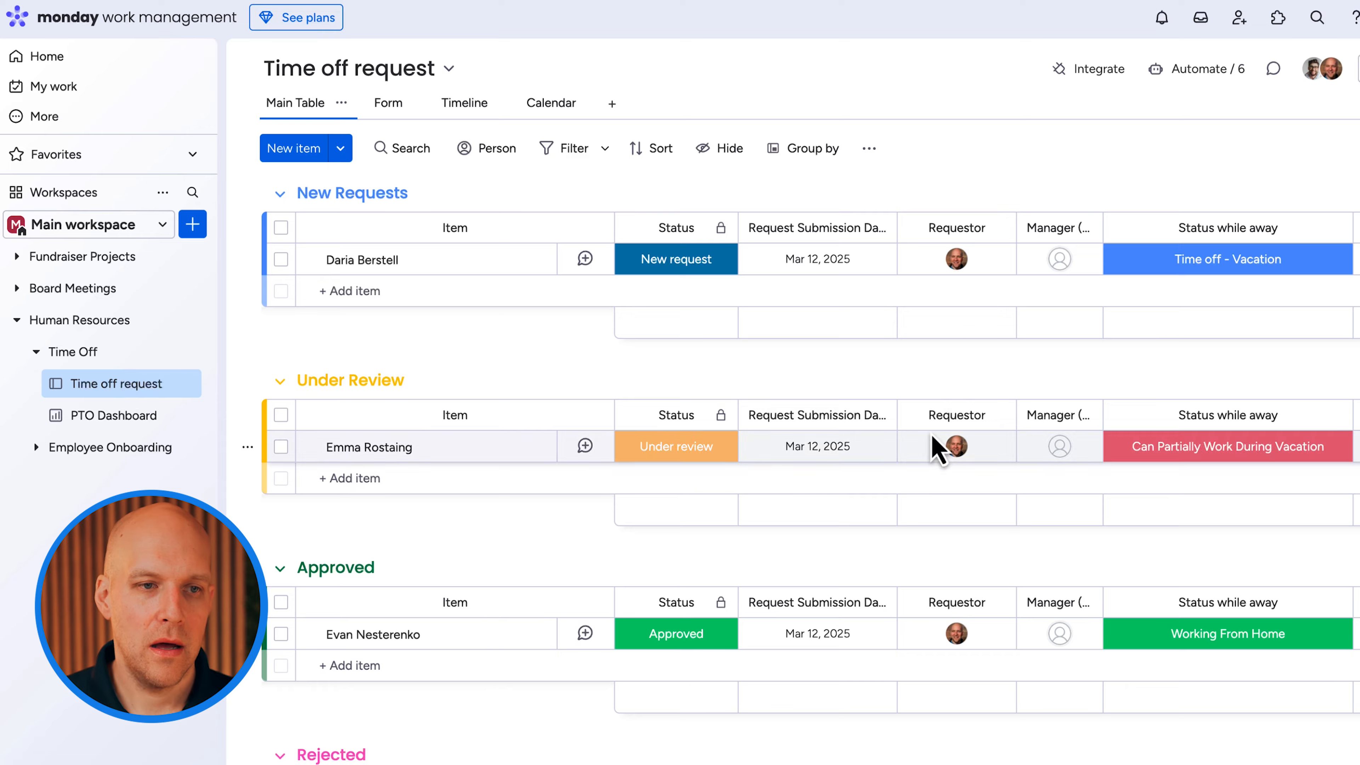
{"action": "scroll", "coordinate": [932, 447], "scroll_direction": "right", "scroll_amount": 10}
{"action": "scroll", "coordinate": [935, 449], "scroll_direction": "right", "scroll_amount": 3}
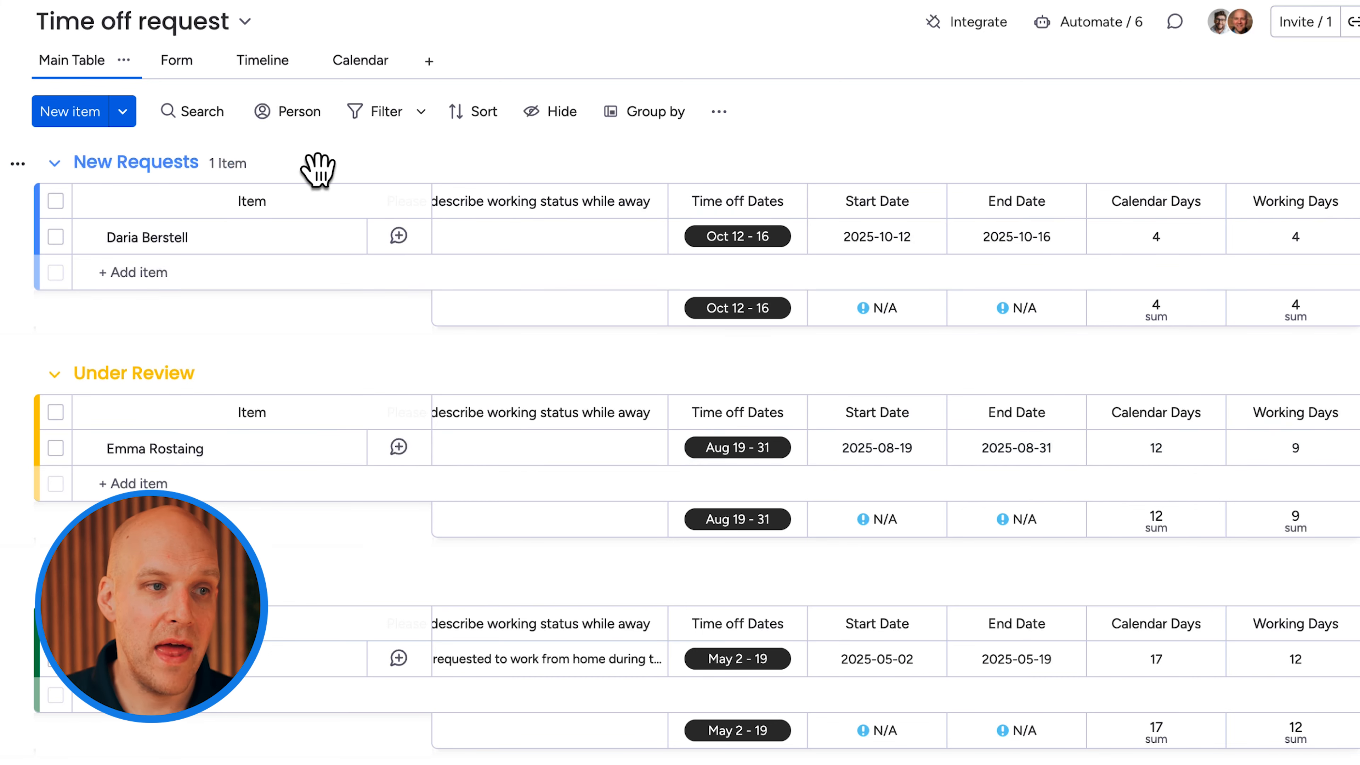
{"action": "left_click", "coordinate": [264, 62]}
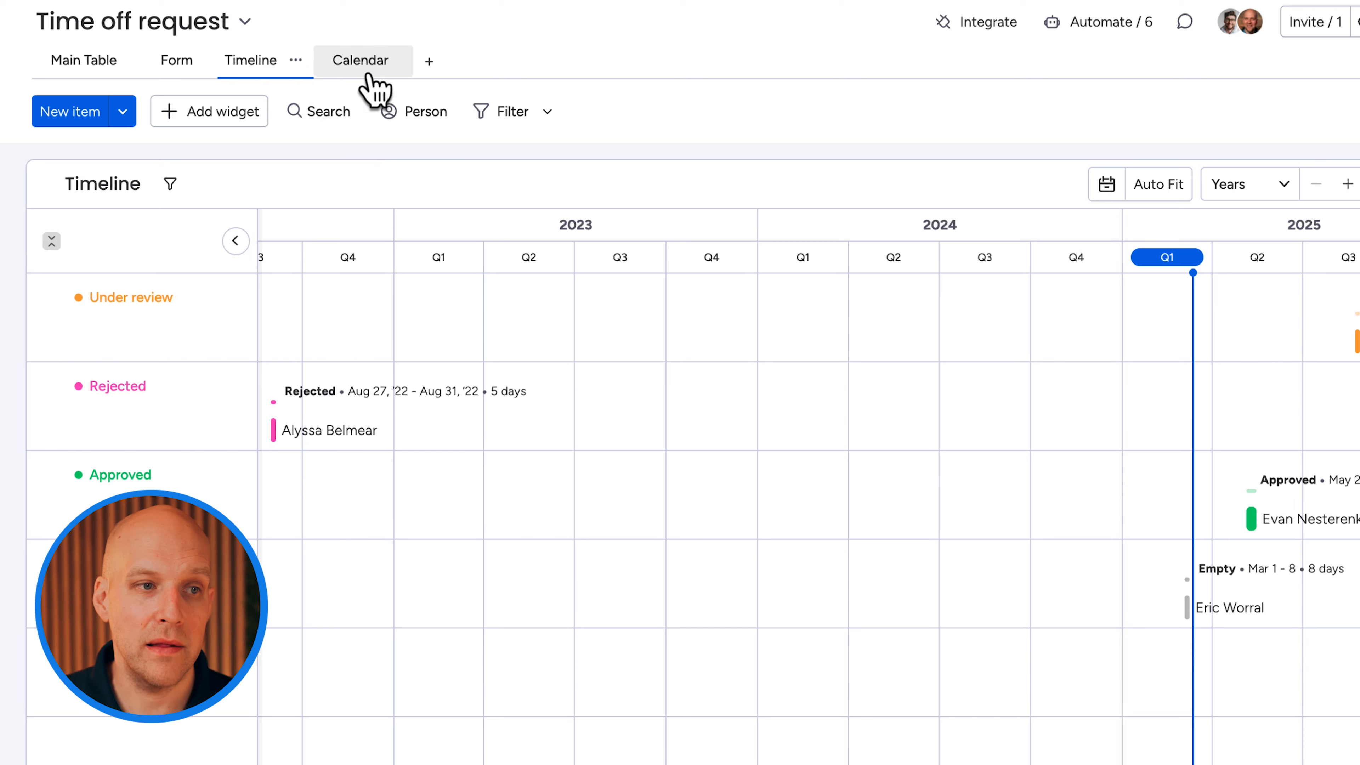
{"action": "scroll", "coordinate": [572, 423], "scroll_direction": "right", "scroll_amount": 5}
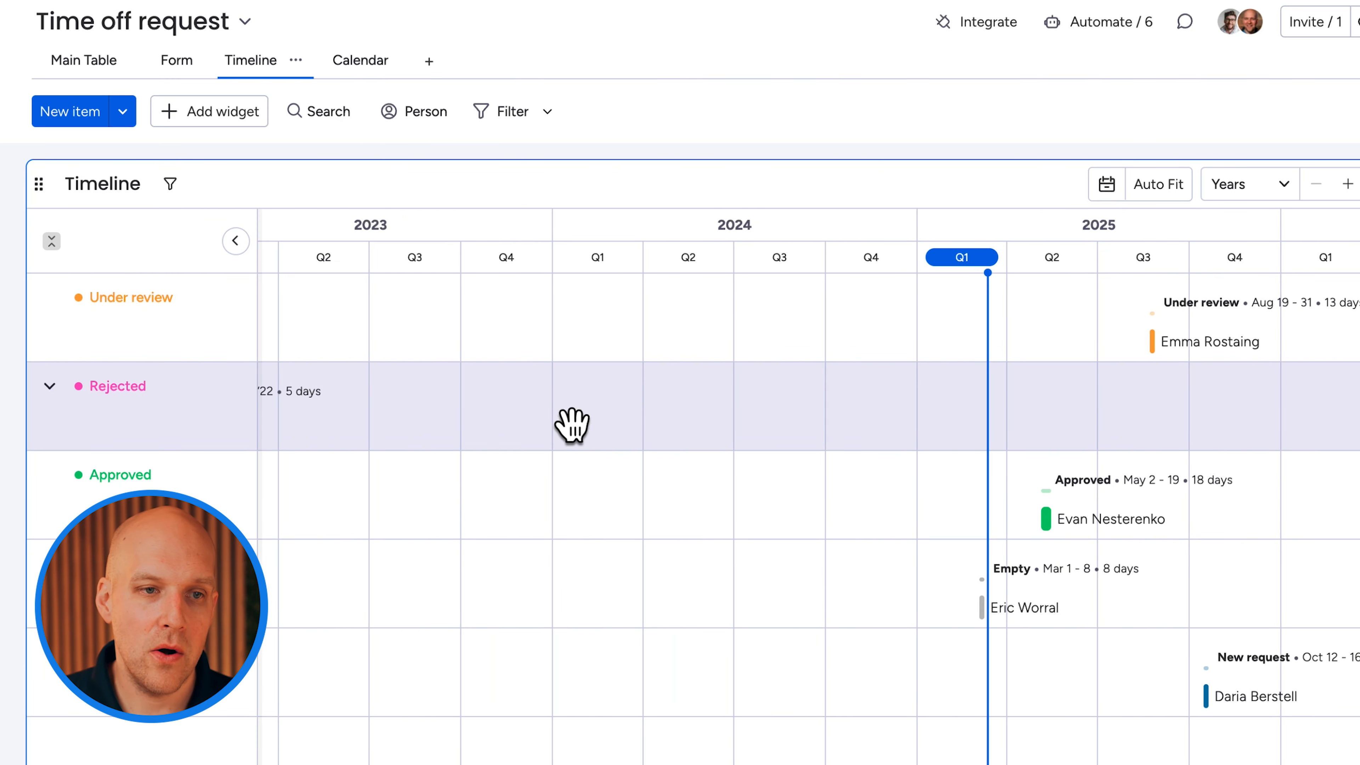
Show May 2025 in the board's Calendar view and review the details of the approved time-off entry
{"action": "left_click", "coordinate": [358, 63]}
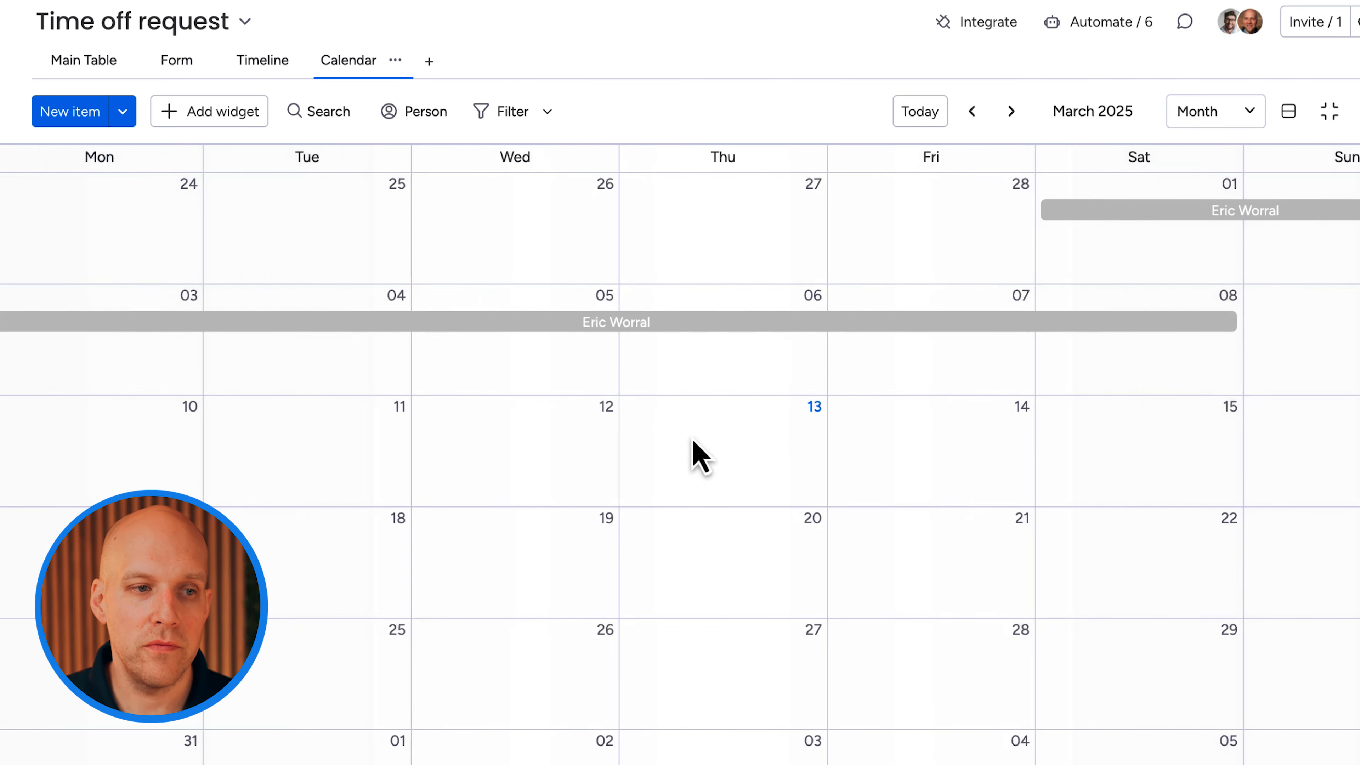
{"action": "left_click", "coordinate": [1012, 111]}
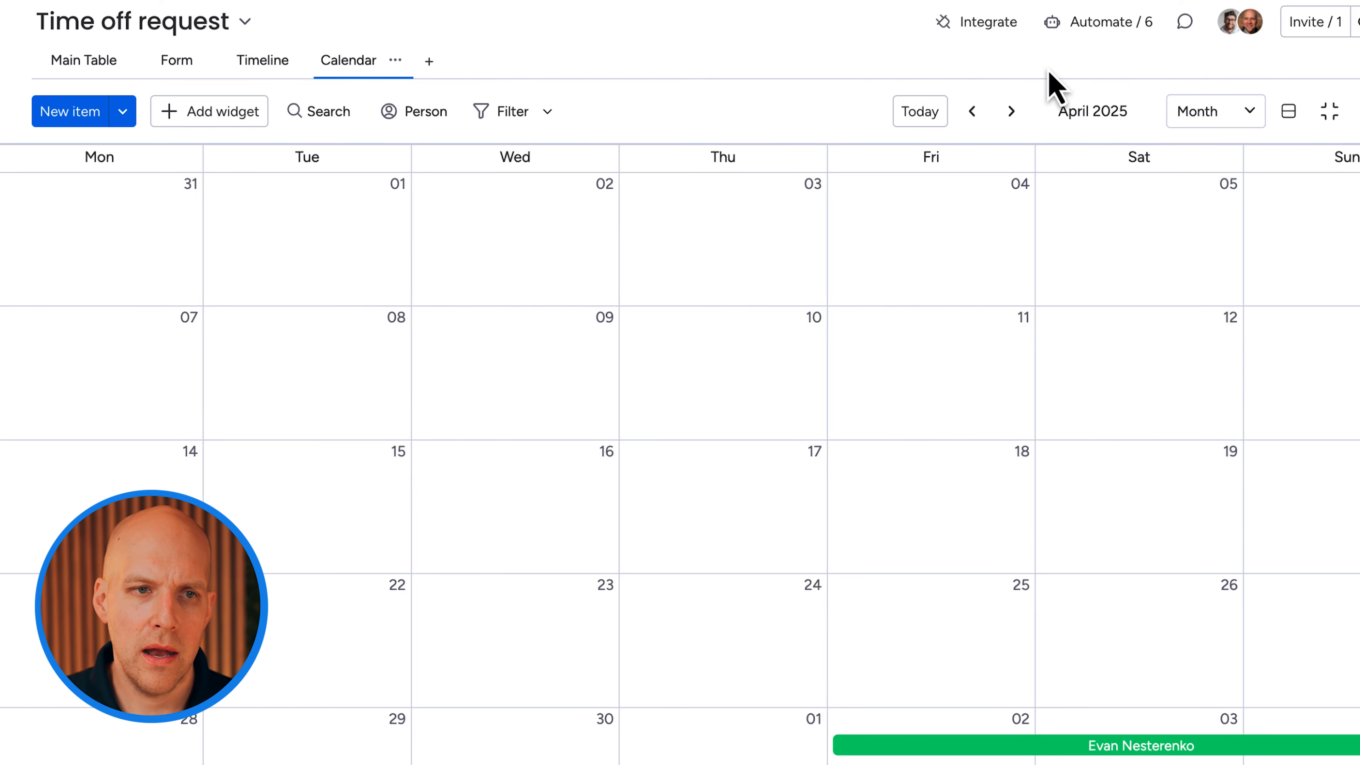
{"action": "left_click", "coordinate": [1011, 111]}
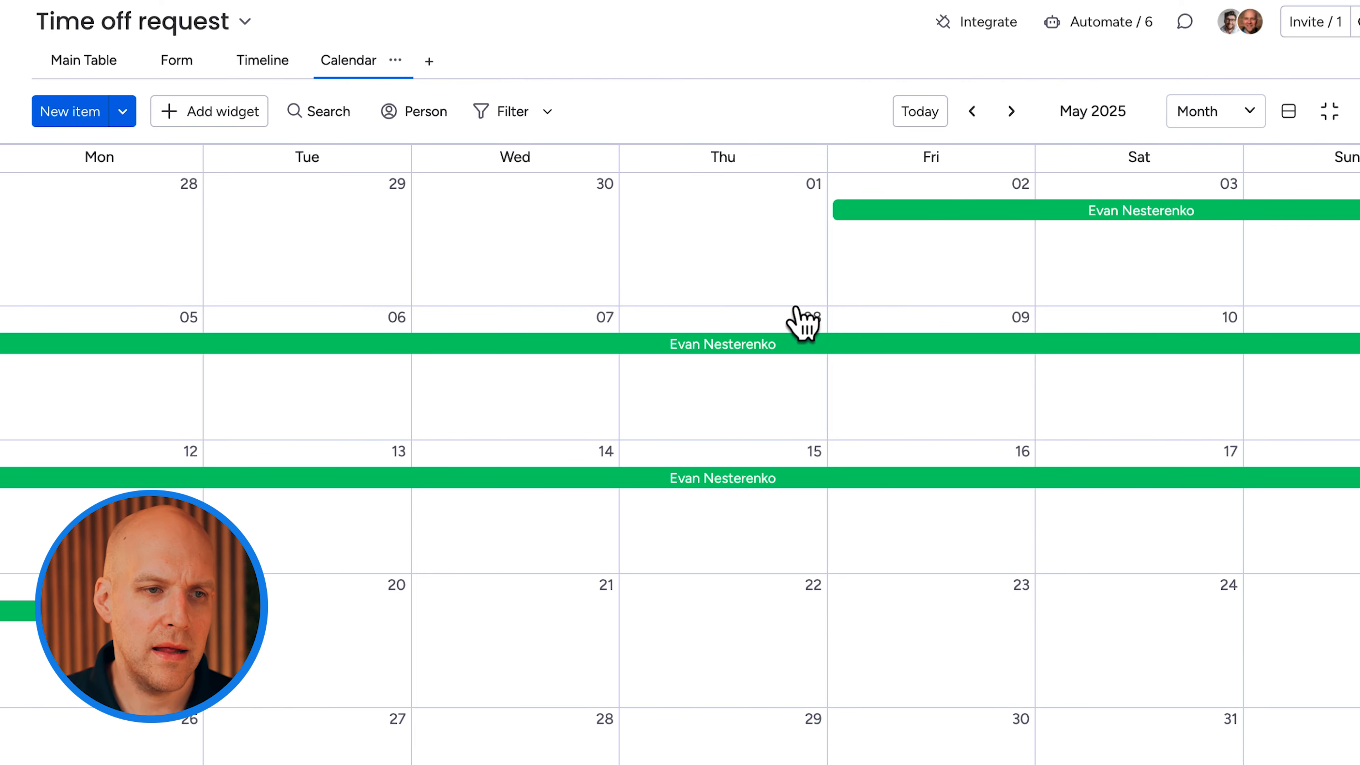
{"action": "left_click", "coordinate": [757, 343]}
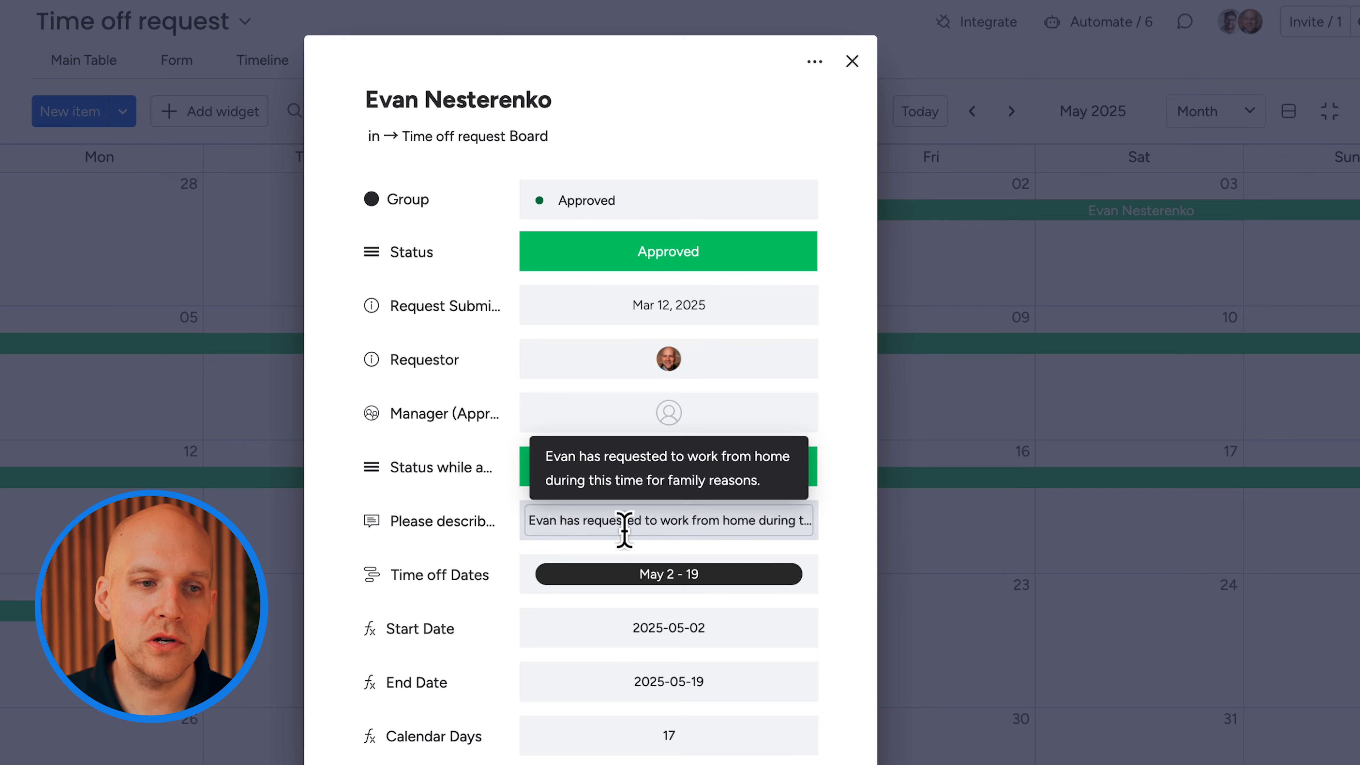
{"action": "scroll", "coordinate": [672, 753], "scroll_direction": "down", "scroll_amount": 1}
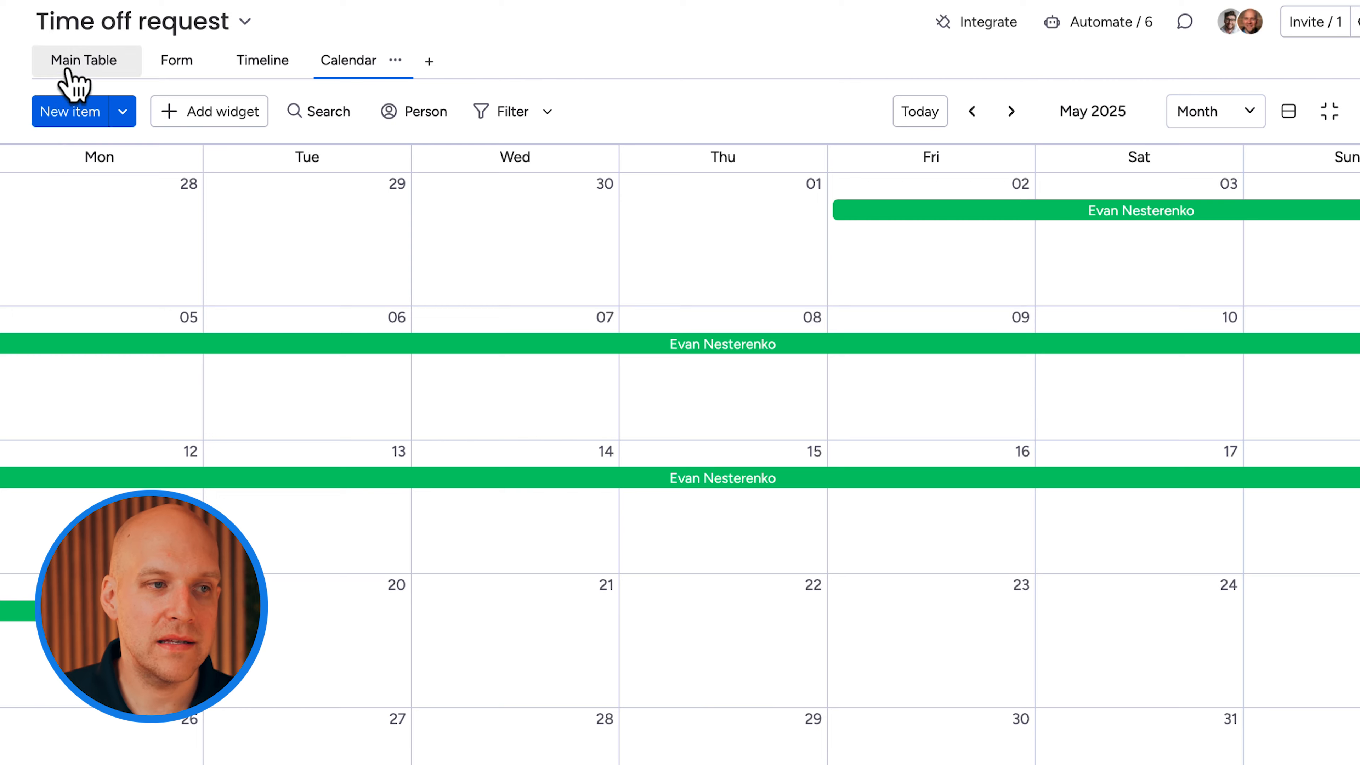
Return to the board's Main Table and examine the Time Off folder's color and Create in folder options
{"action": "left_click", "coordinate": [69, 70]}
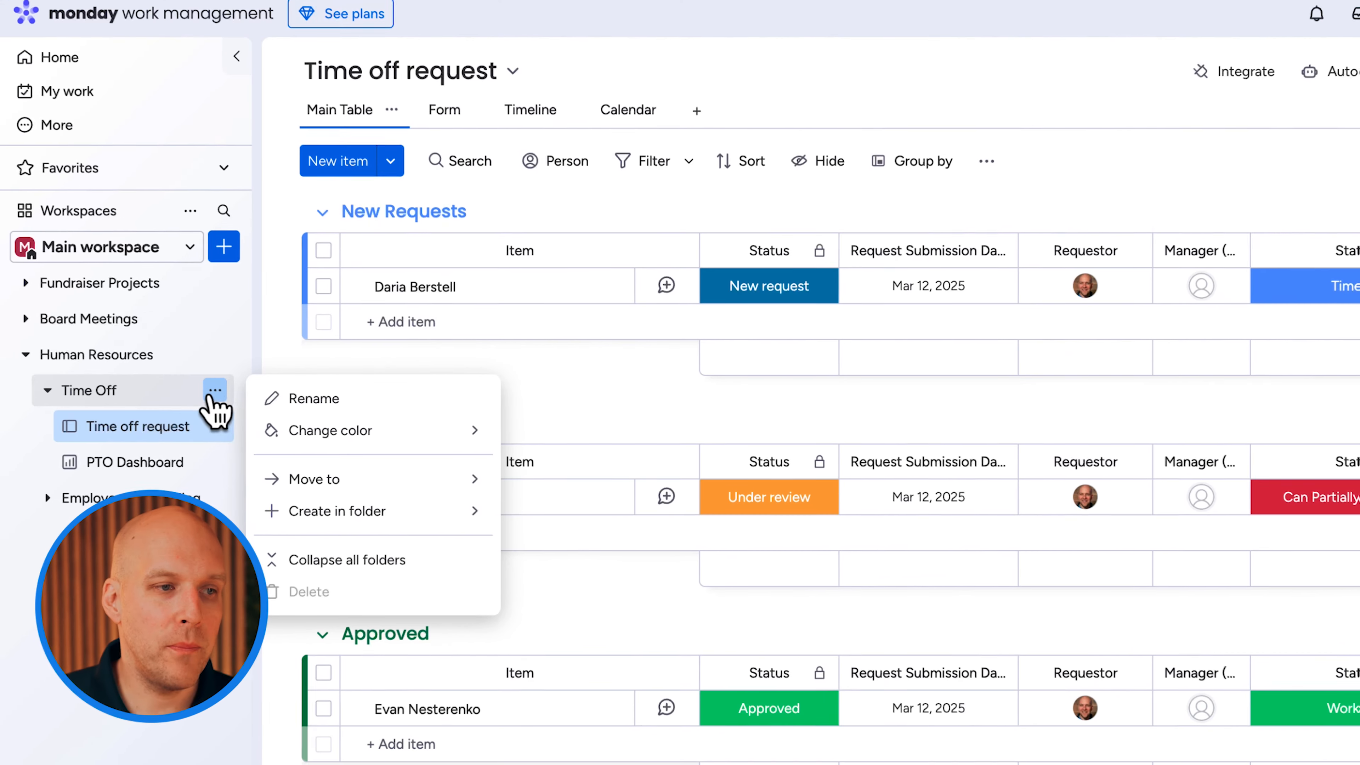
{"action": "mouse_move", "coordinate": [312, 446]}
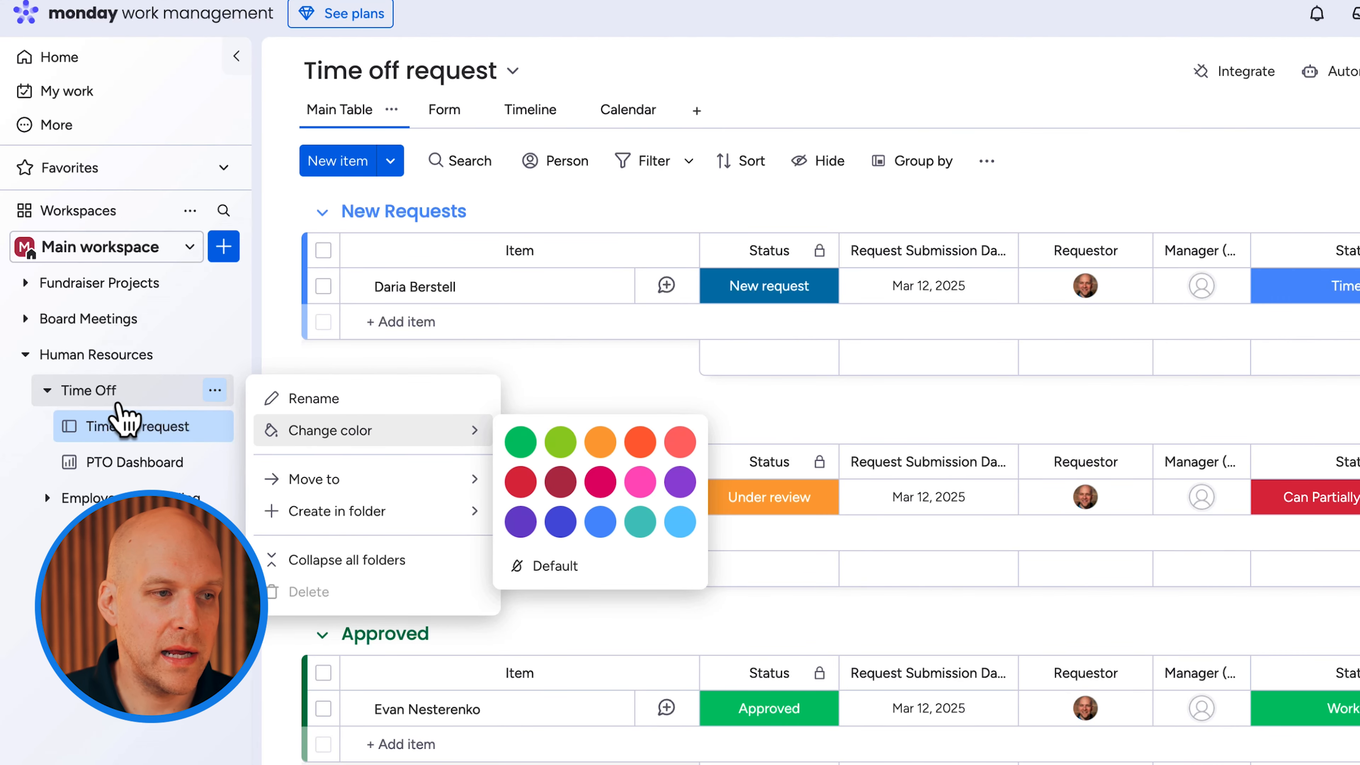
{"action": "mouse_move", "coordinate": [428, 522]}
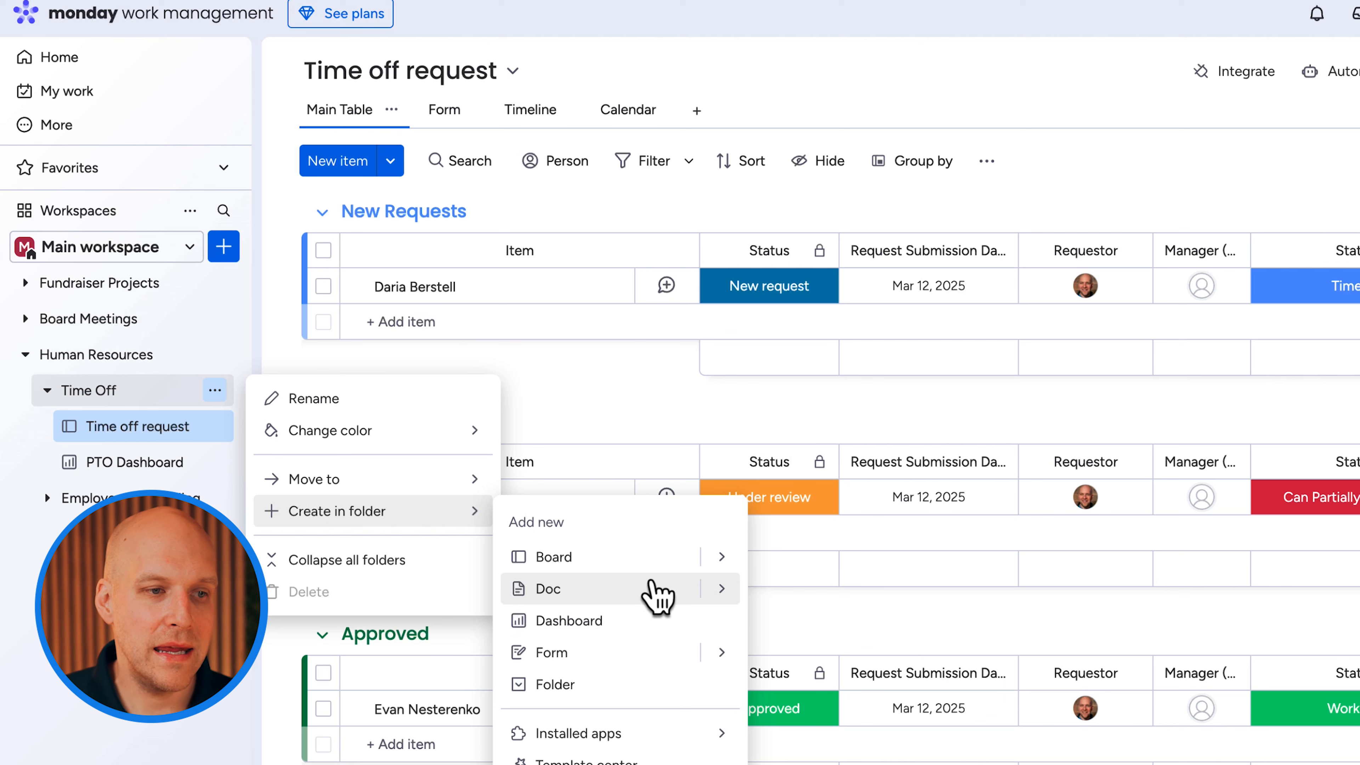
Find the HR requests template by searching "time off" and use it to create a board in the Time Off folder
{"action": "mouse_move", "coordinate": [721, 560]}
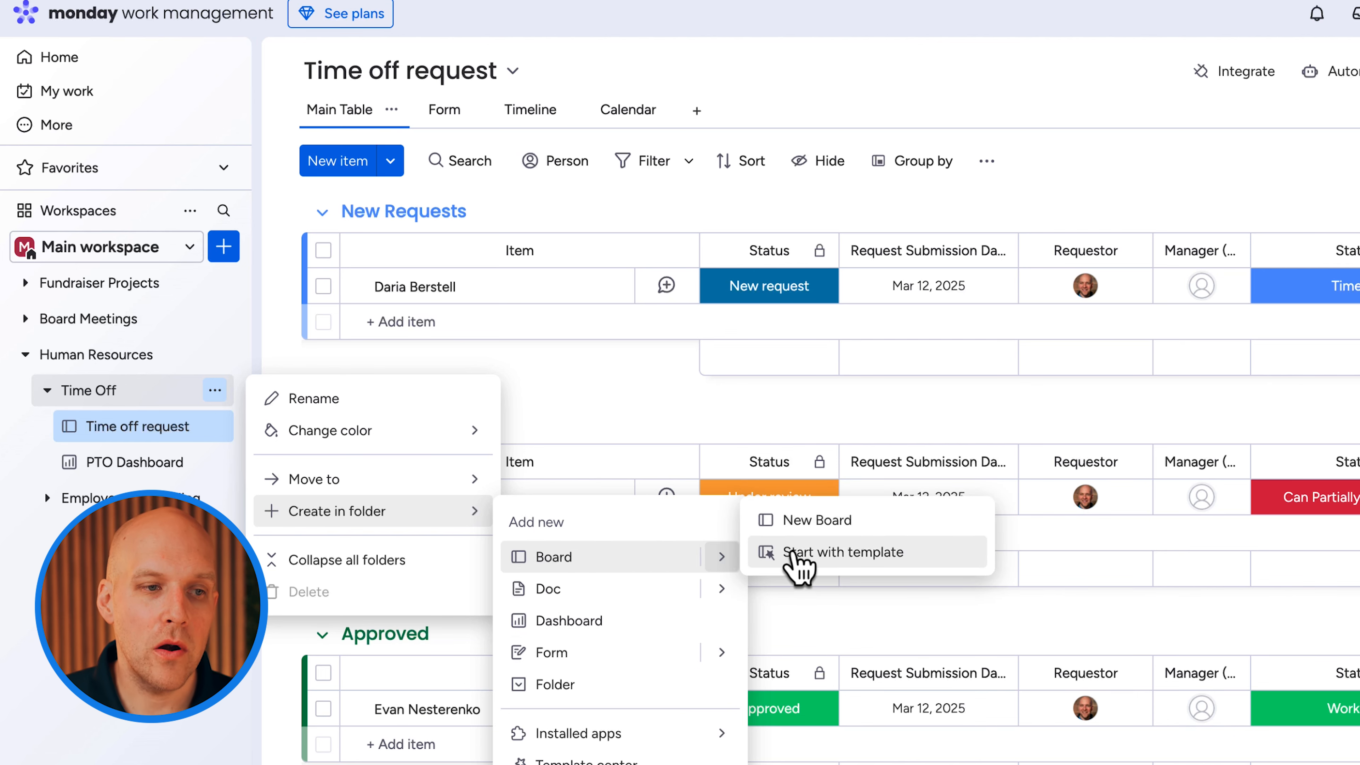
{"action": "left_click", "coordinate": [811, 557]}
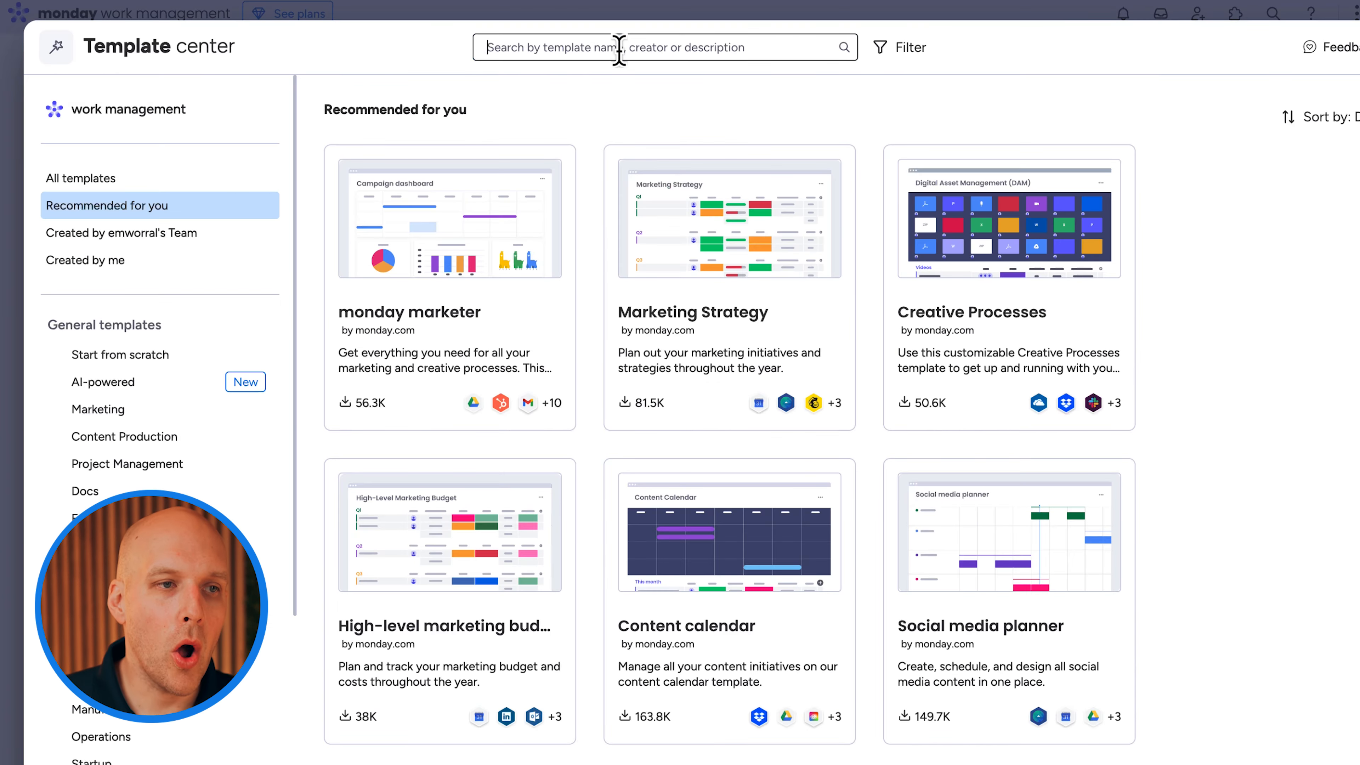
{"action": "left_click", "coordinate": [619, 47]}
{"action": "type", "text": "time off"}
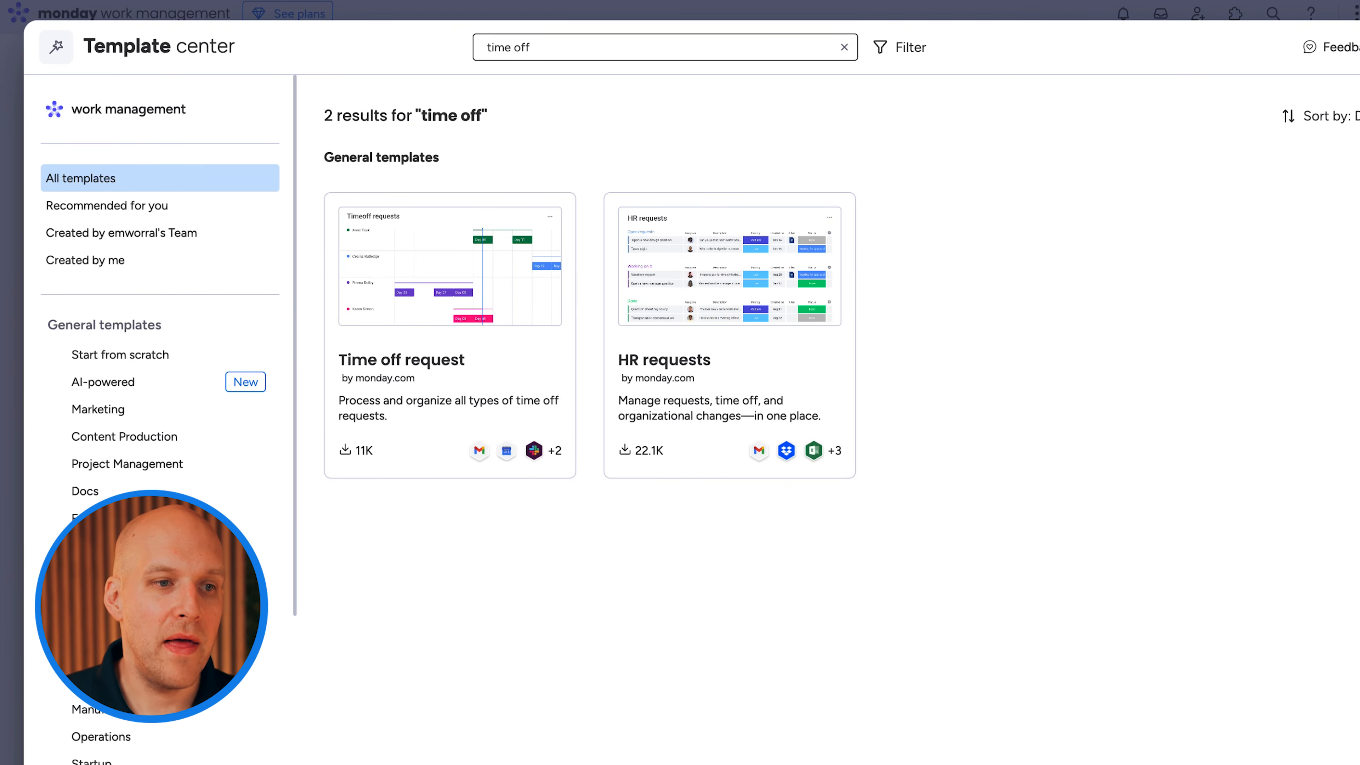
{"action": "left_click", "coordinate": [738, 311]}
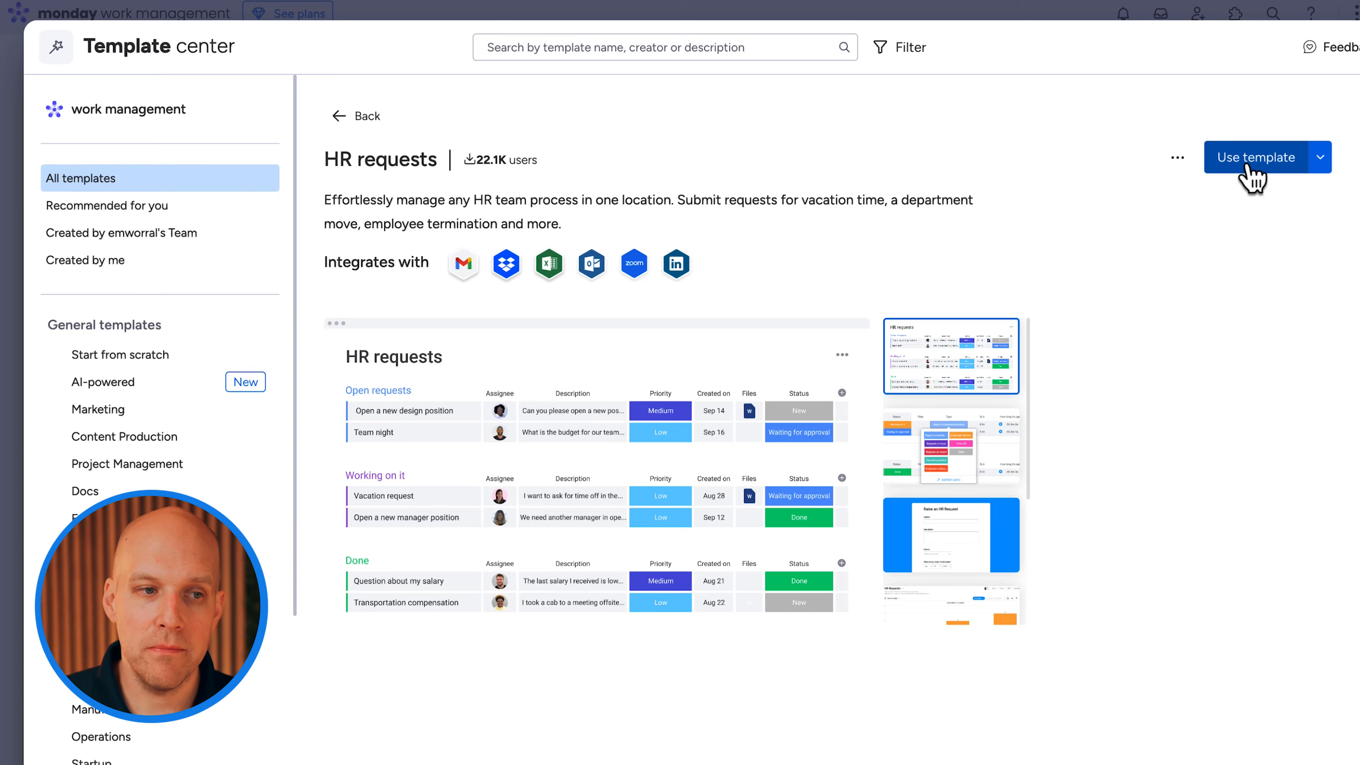
{"action": "left_click", "coordinate": [1252, 170]}
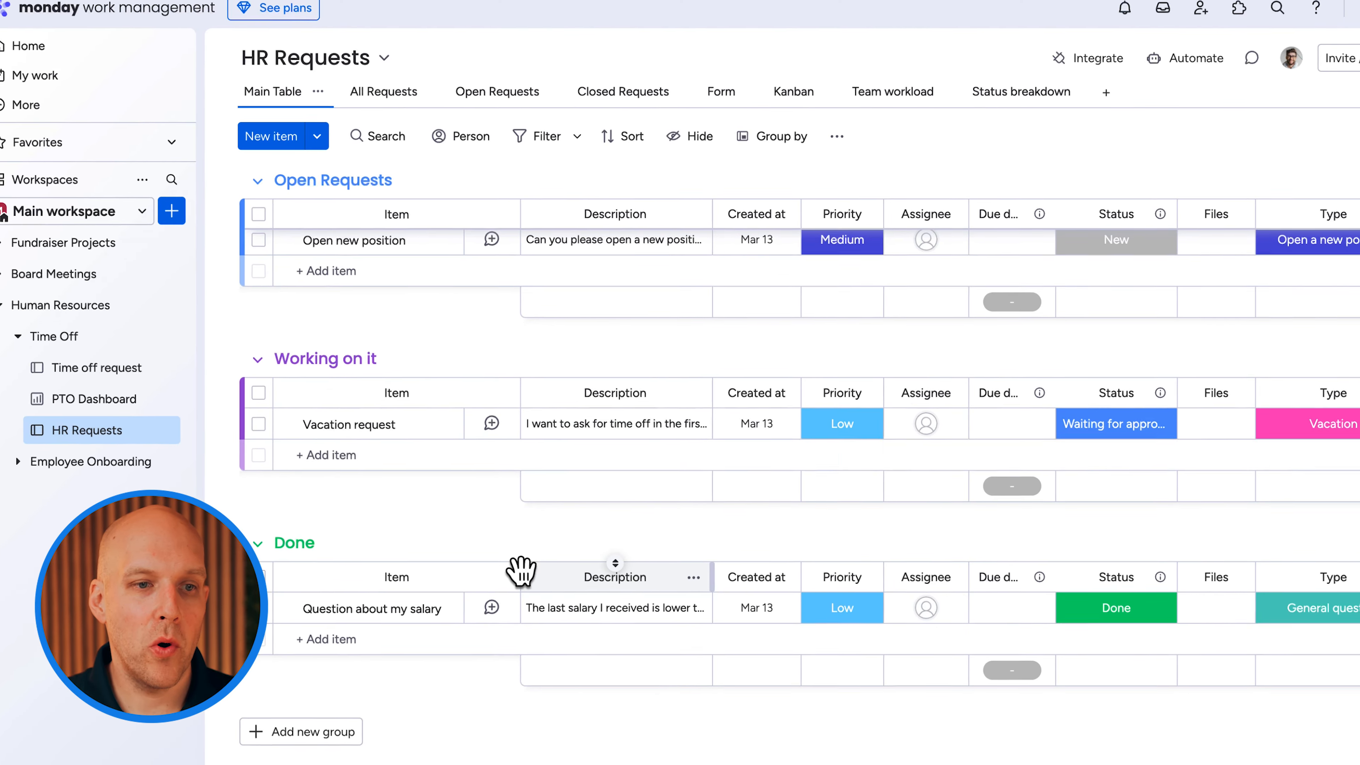
Look through the HR Requests board's columns and delete the Requestor name column
{"action": "scroll", "coordinate": [1053, 323], "scroll_direction": "right", "scroll_amount": 10}
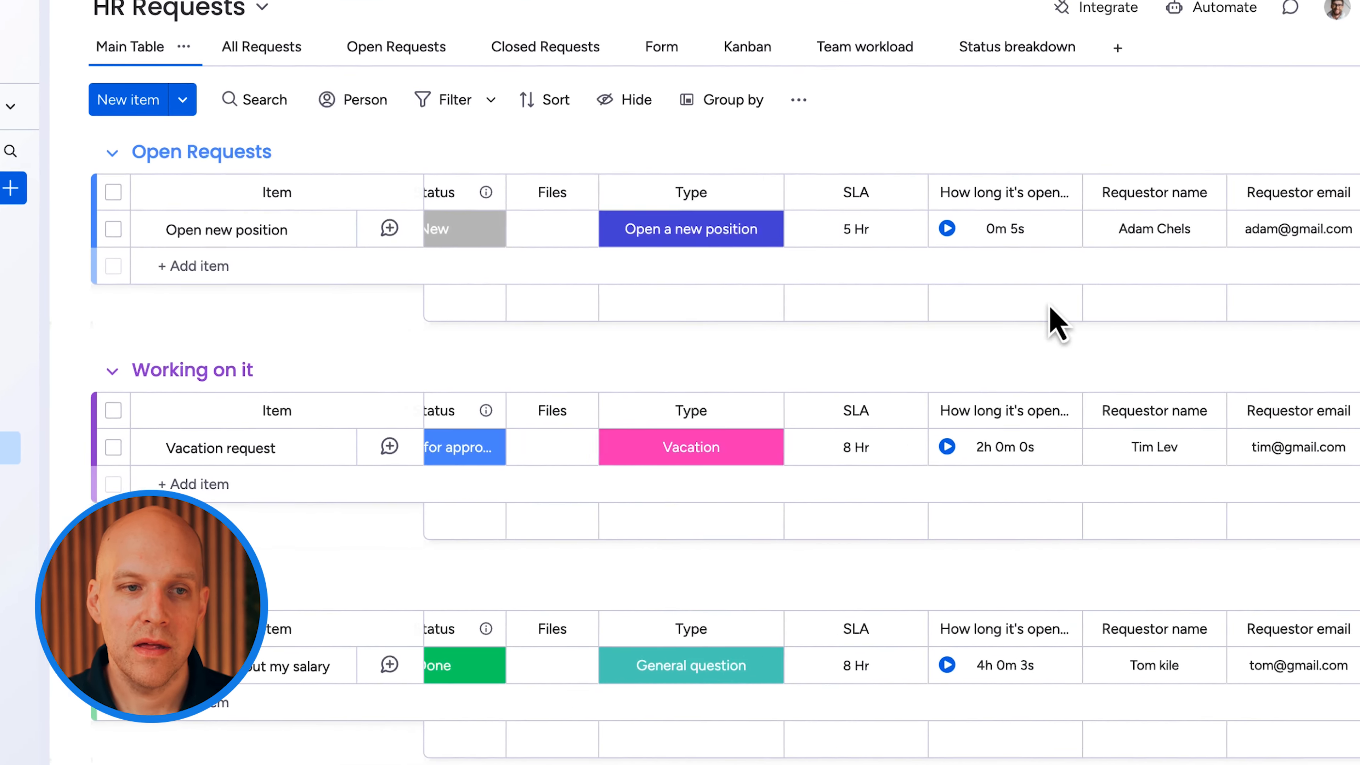
{"action": "scroll", "coordinate": [1051, 310], "scroll_direction": "right", "scroll_amount": 5}
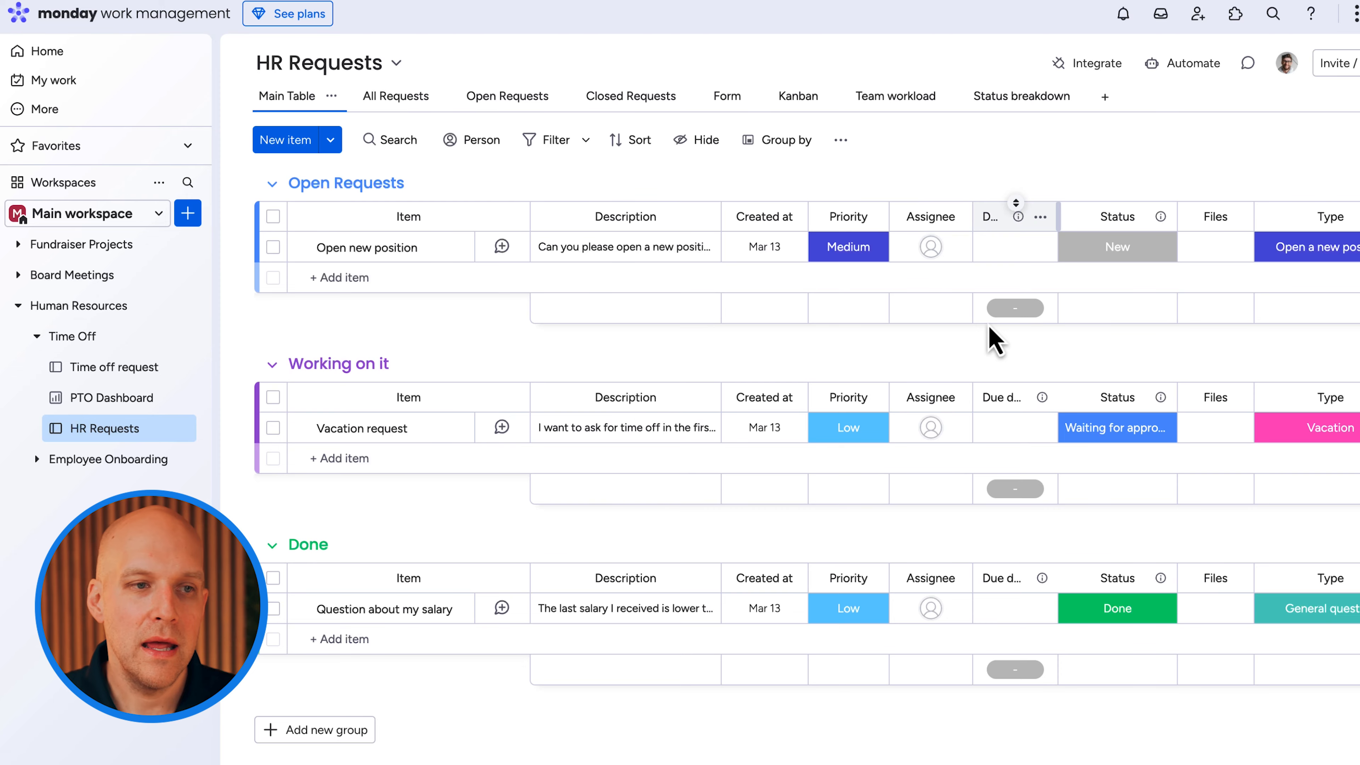
{"action": "scroll", "coordinate": [992, 343], "scroll_direction": "right", "scroll_amount": 10}
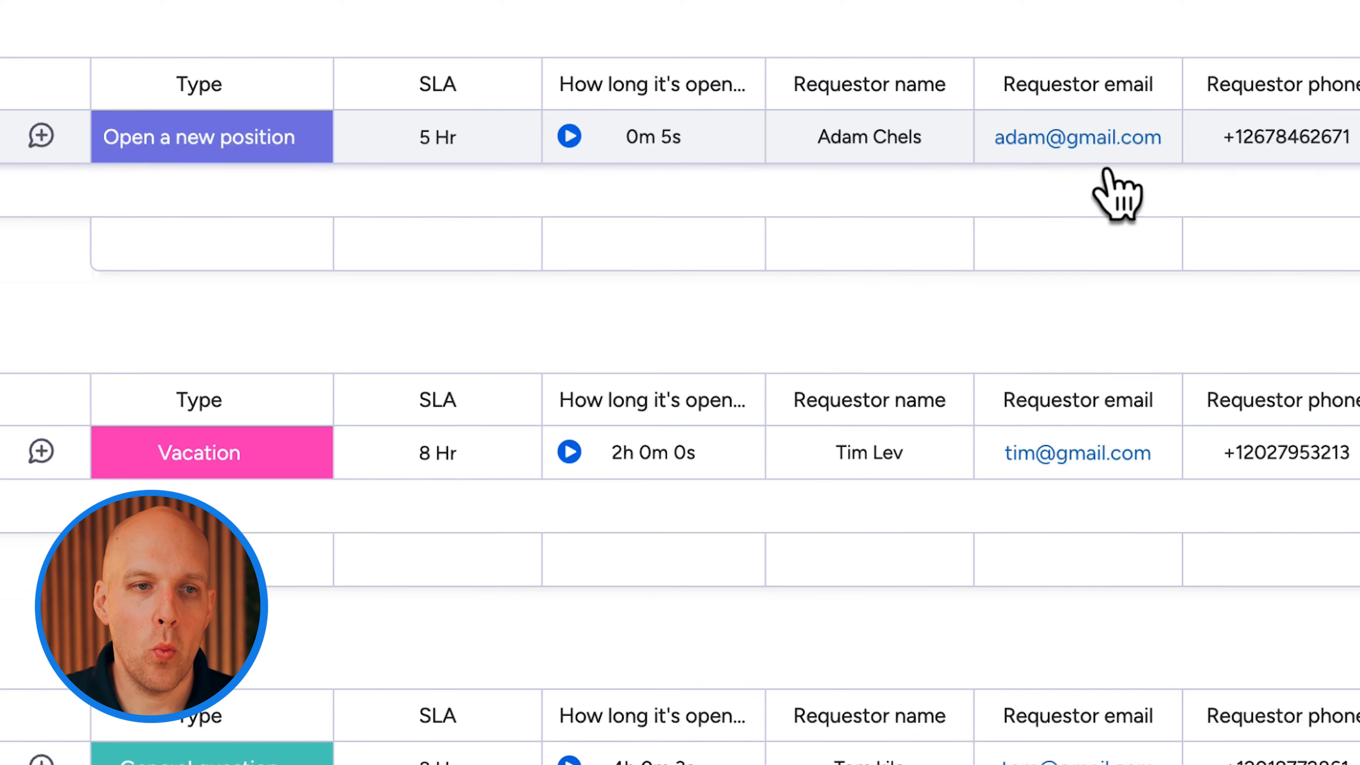
{"action": "left_click", "coordinate": [941, 85]}
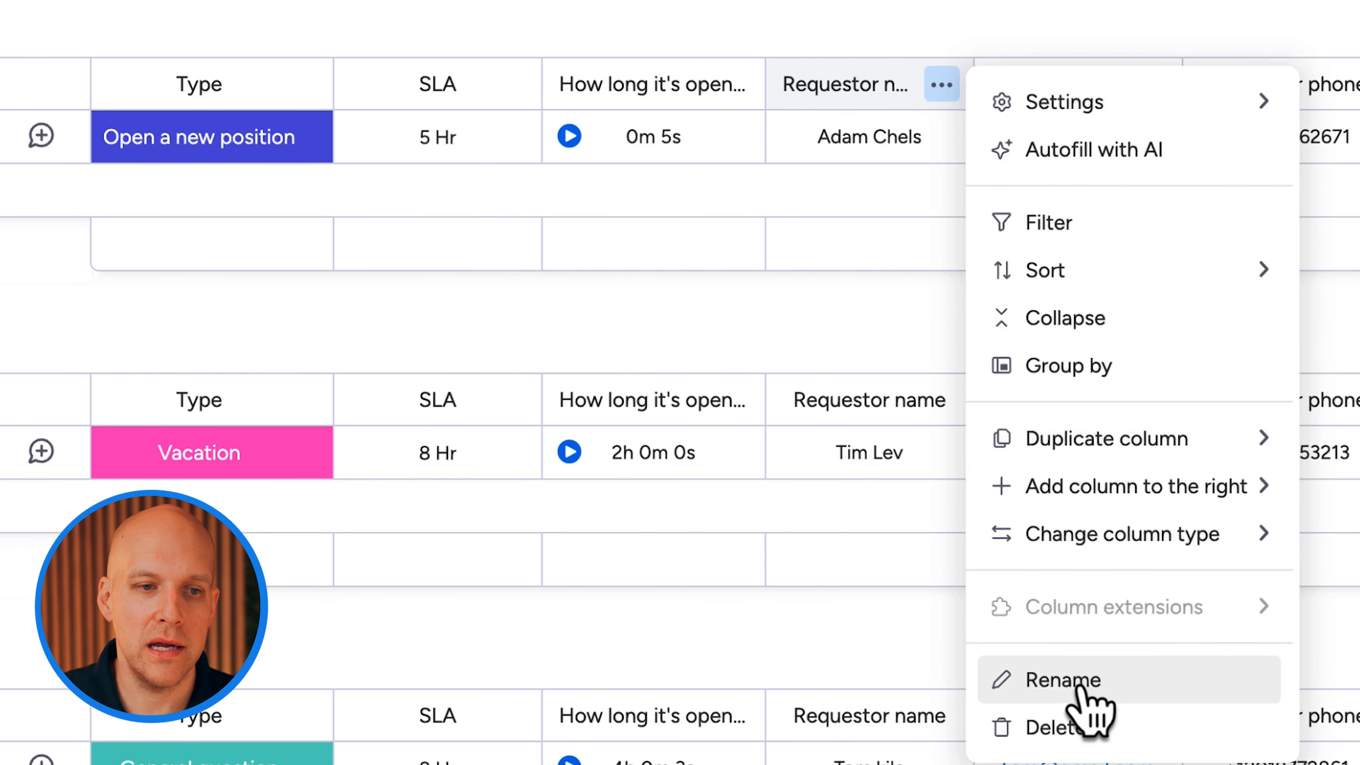
{"action": "left_click", "coordinate": [1058, 728]}
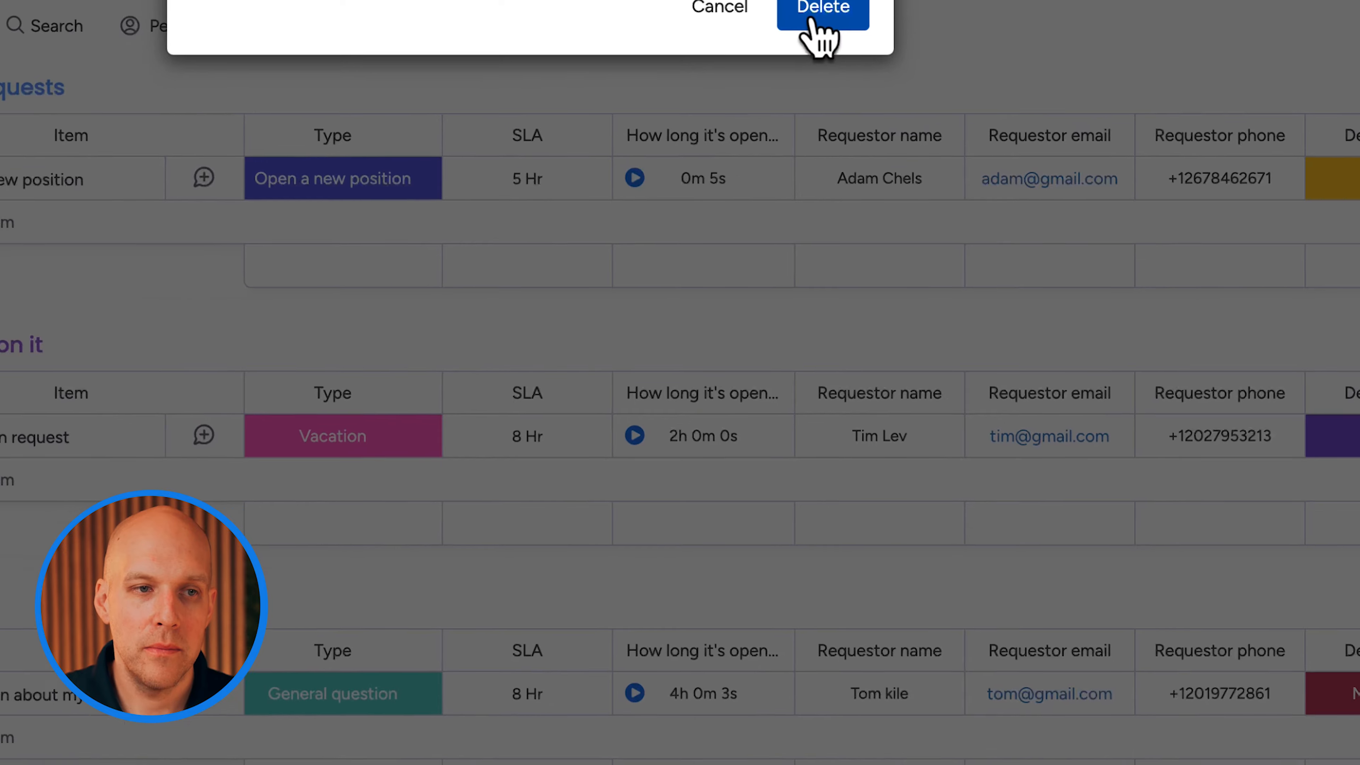
{"action": "left_click", "coordinate": [811, 18]}
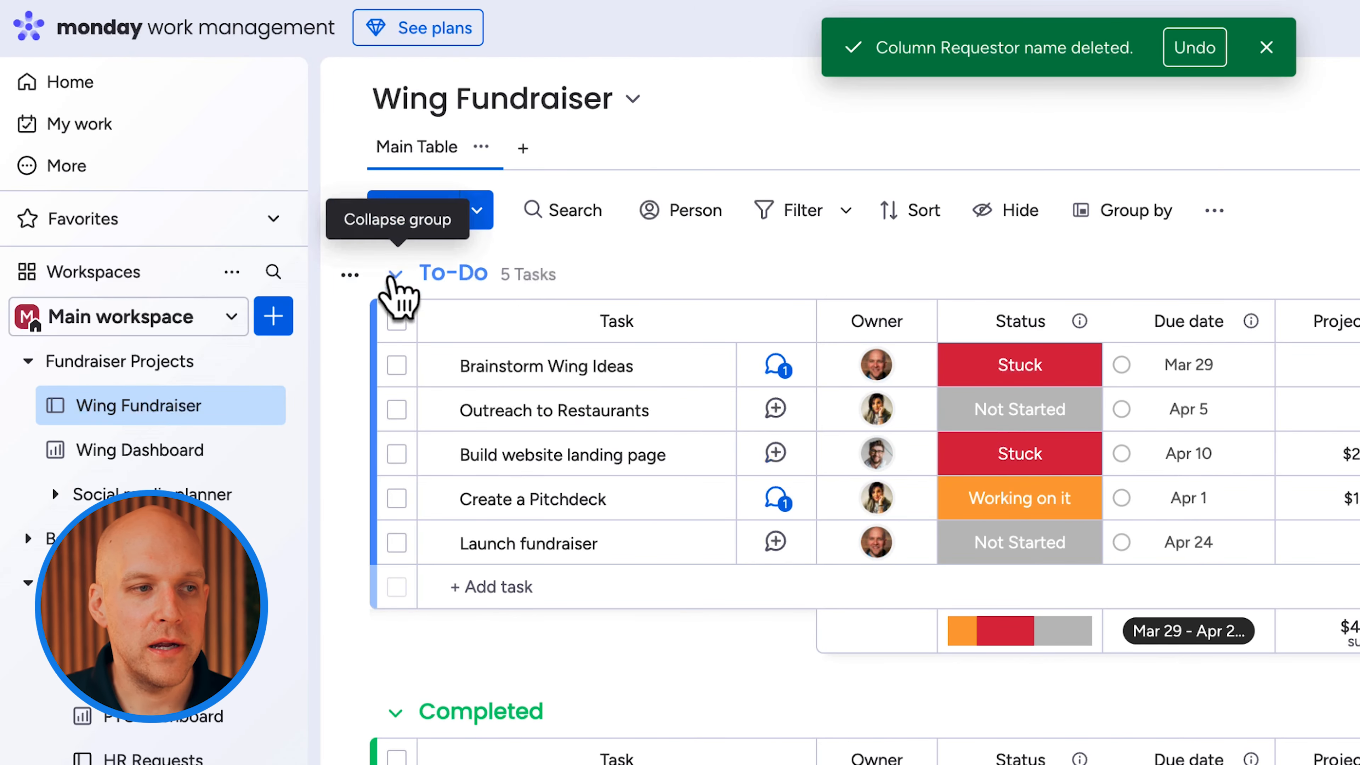
Collapse the To-Do and Completed groups of the Wing Fundraiser board, and expand both again
{"action": "left_click", "coordinate": [391, 283]}
{"action": "left_click", "coordinate": [394, 362]}
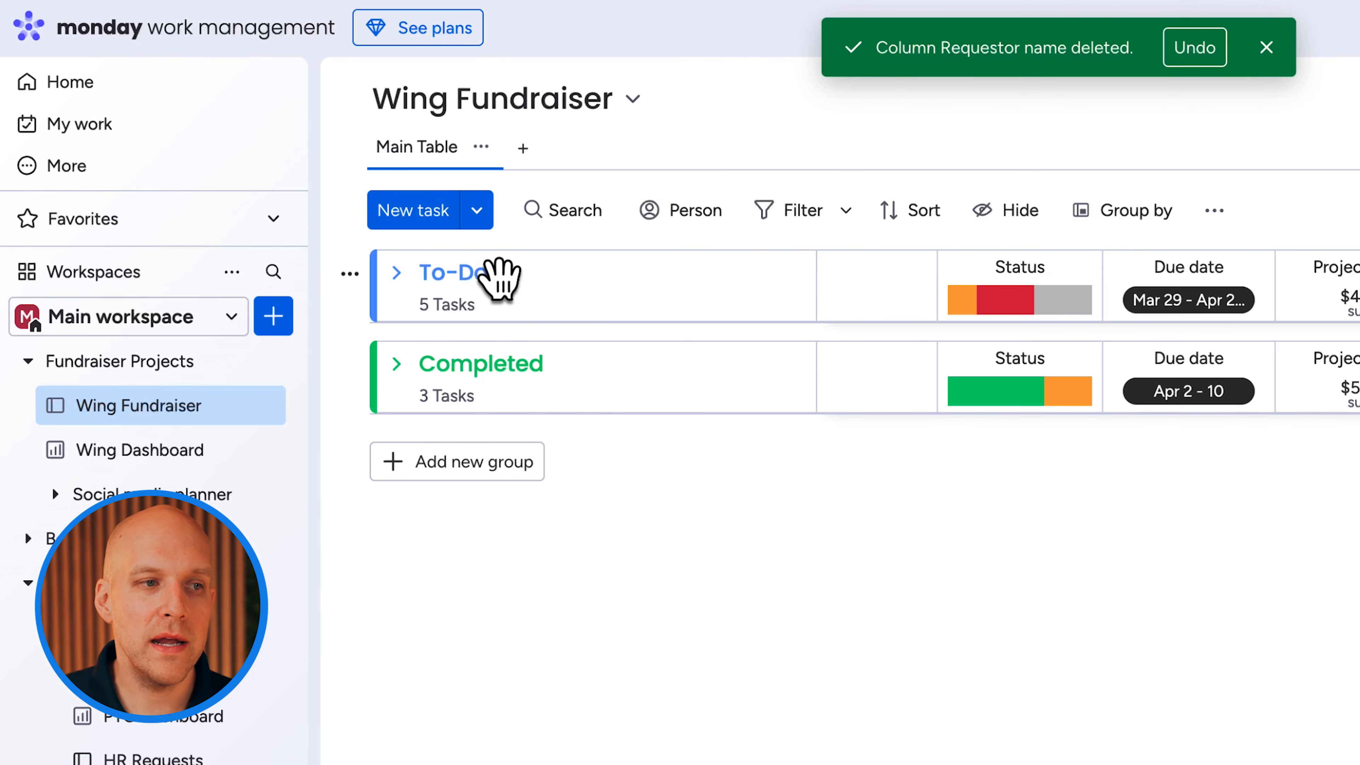
{"action": "left_click", "coordinate": [405, 286]}
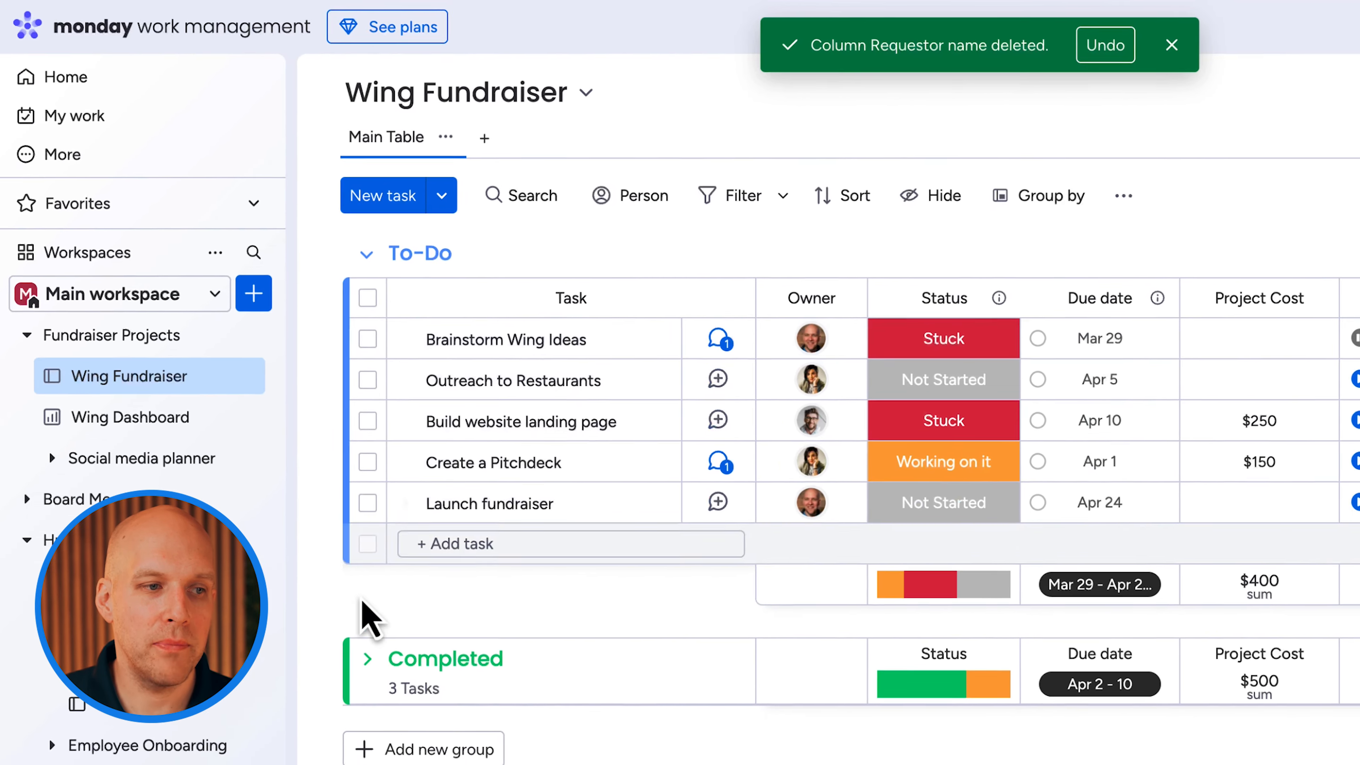
{"action": "left_click", "coordinate": [345, 624]}
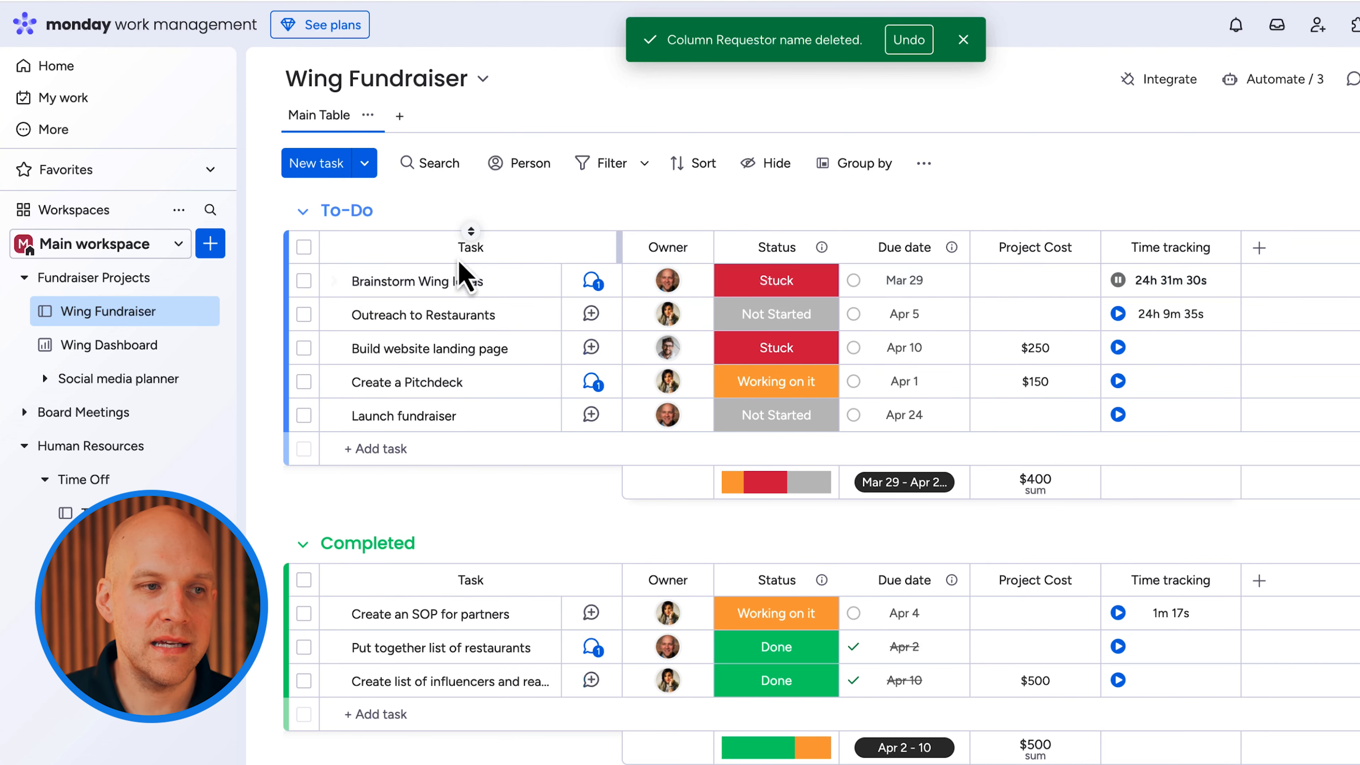
Add a task named New Task to the To-Do group and post the update "Chat feed" on it
{"action": "left_click", "coordinate": [376, 449]}
{"action": "type", "text": "New Task"}
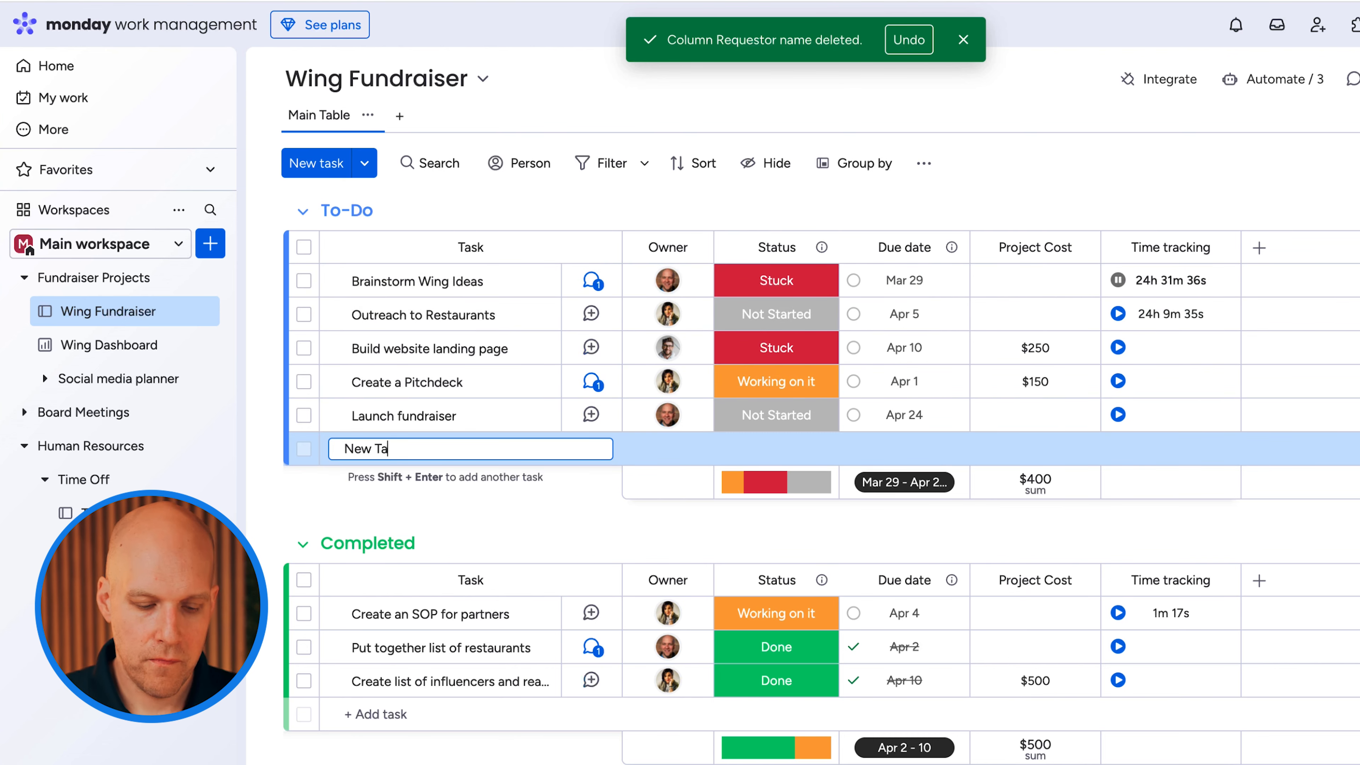
{"action": "key", "text": "Return"}
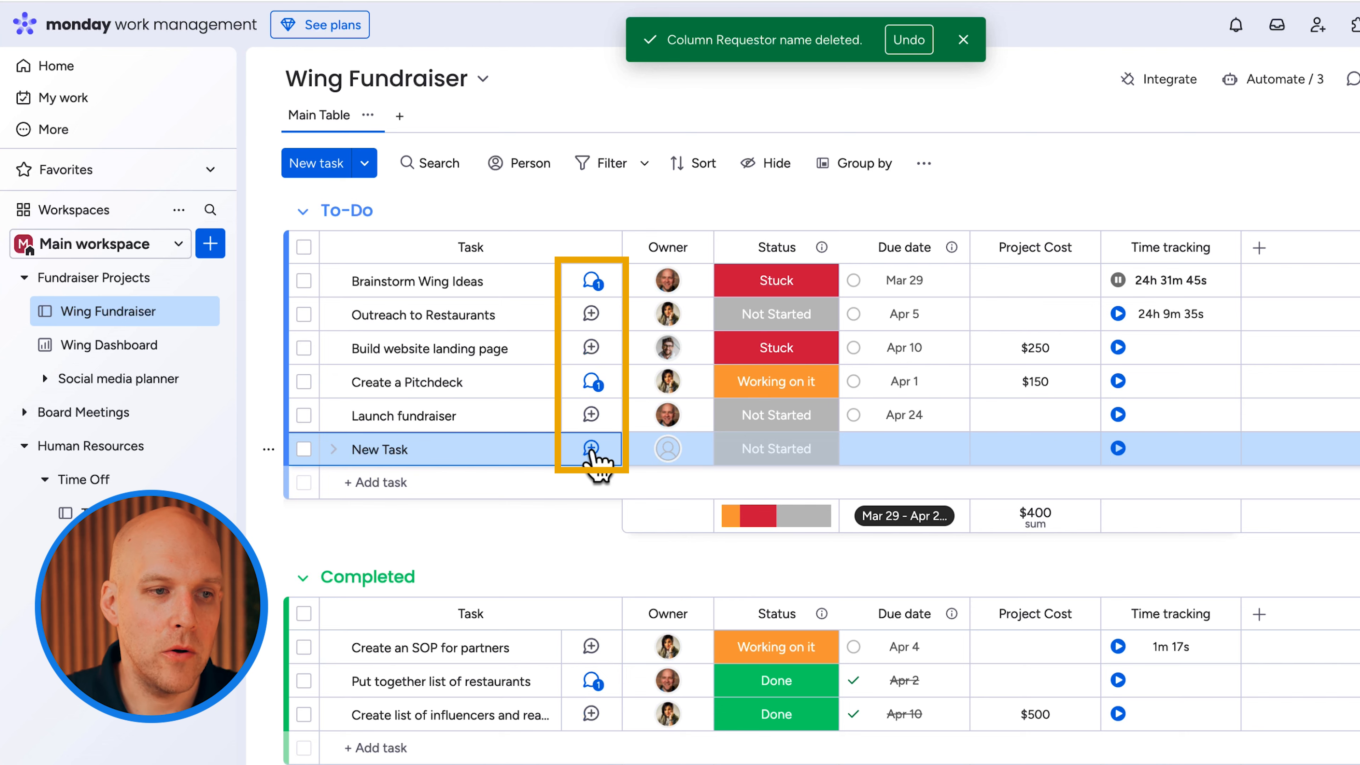
{"action": "left_click", "coordinate": [591, 449]}
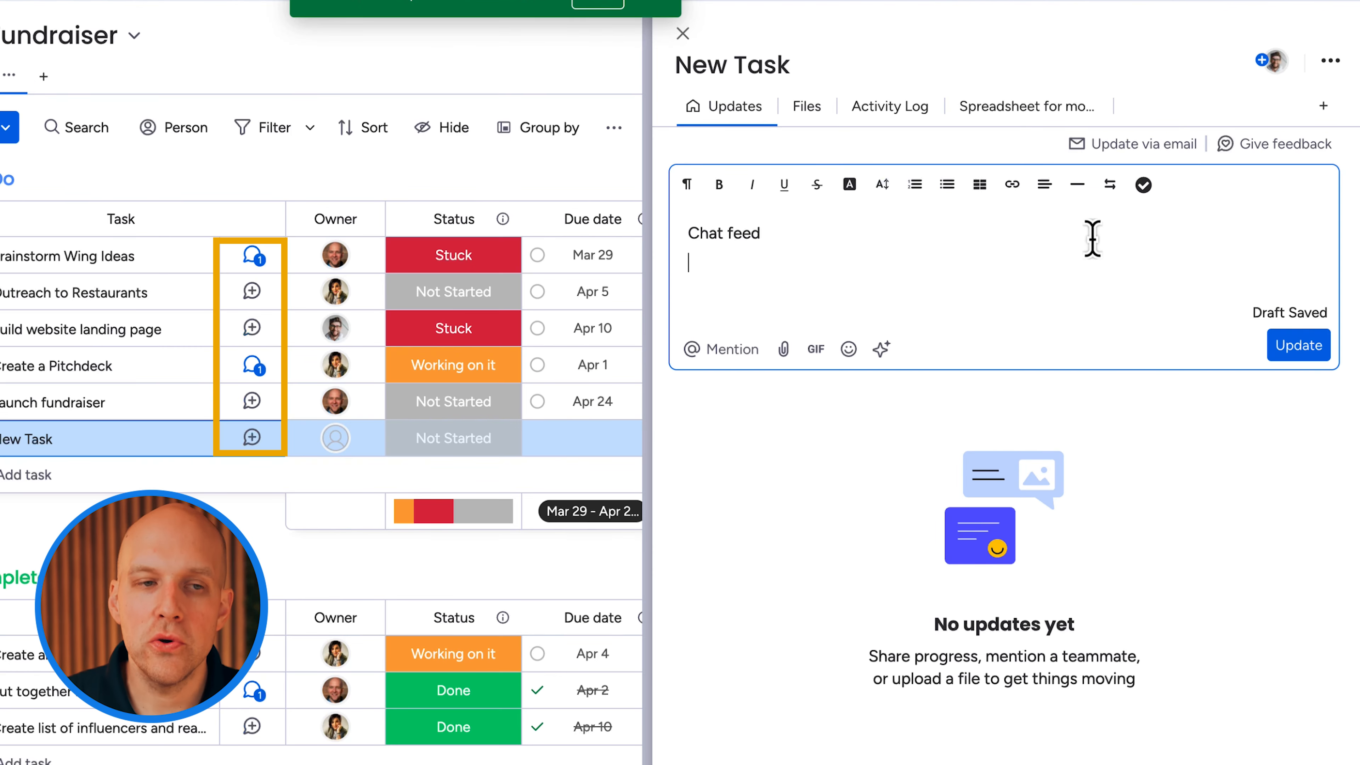
{"action": "left_click", "coordinate": [1295, 347]}
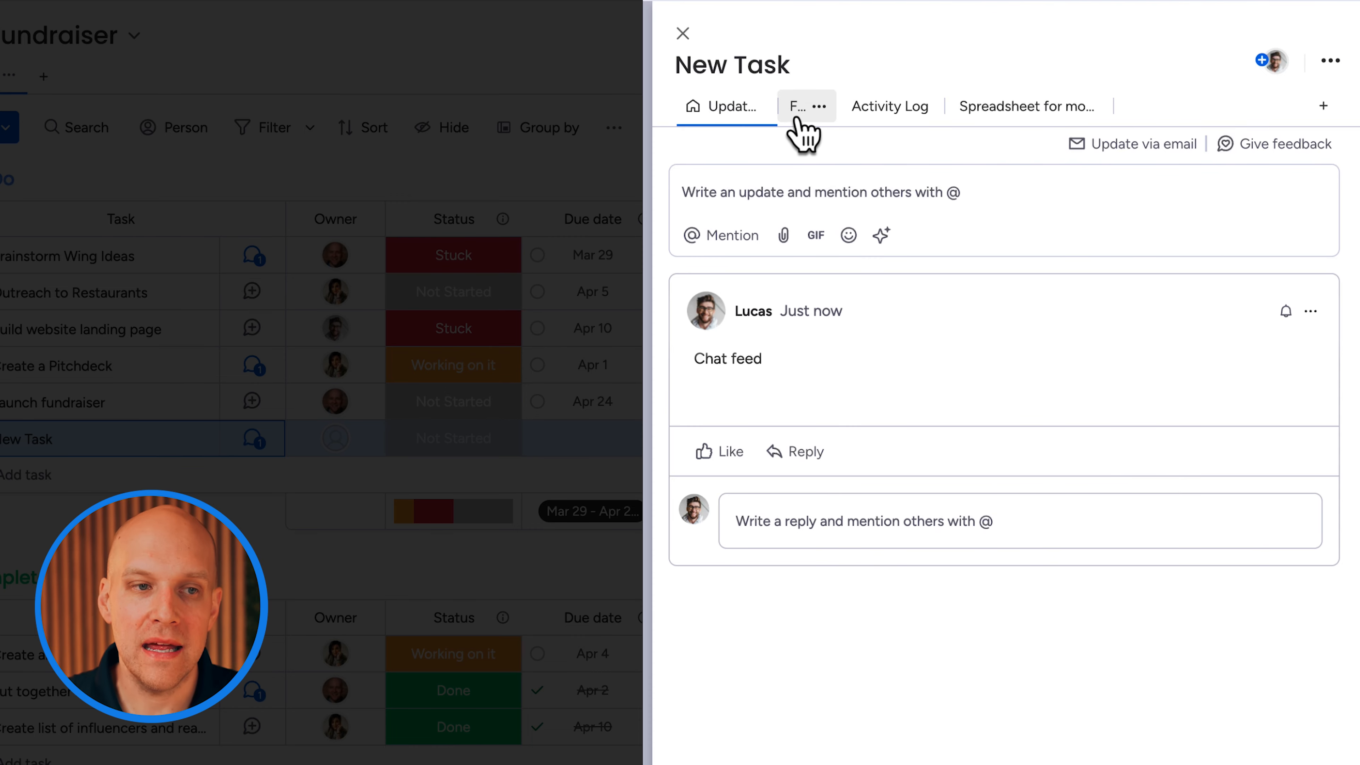
Review the Files, Activity Log and spreadsheet sections of New Task and return to its updates
{"action": "left_click", "coordinate": [797, 120]}
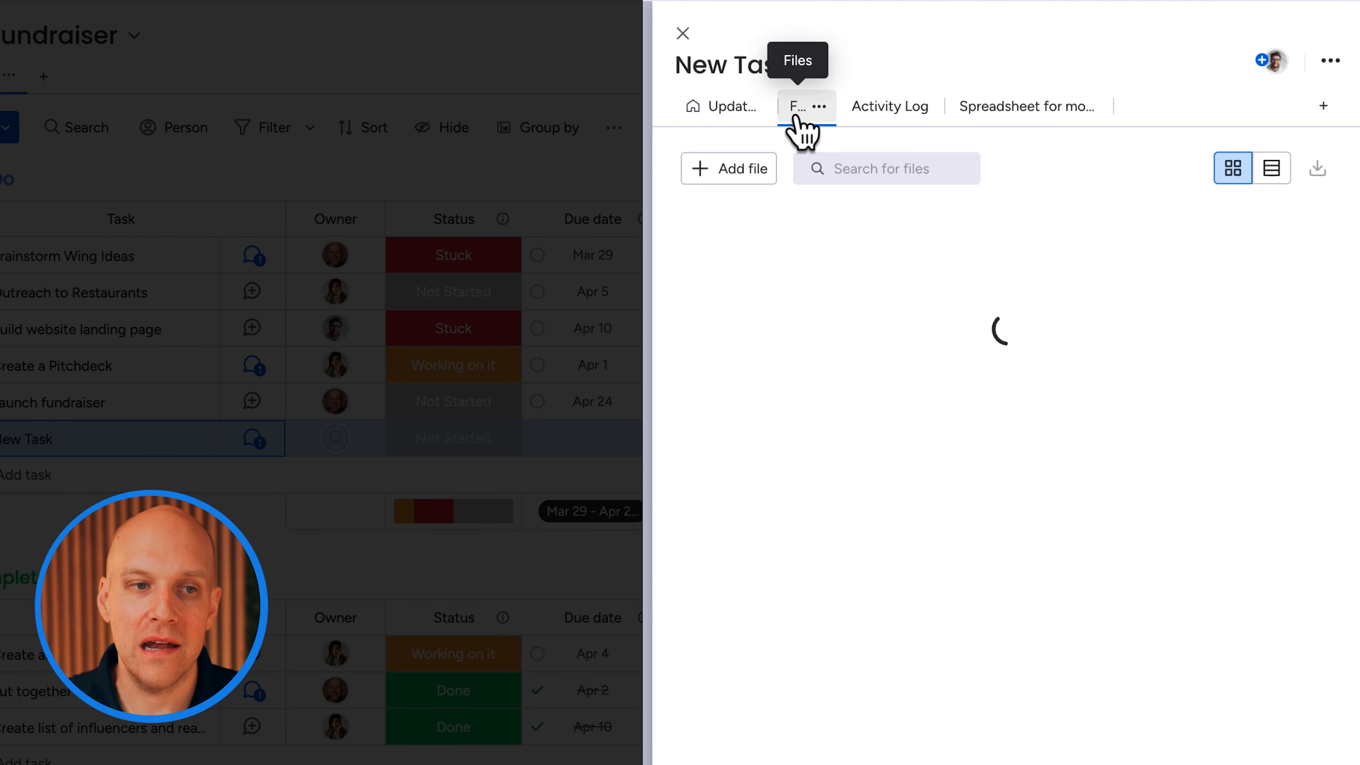
{"action": "left_click", "coordinate": [893, 117]}
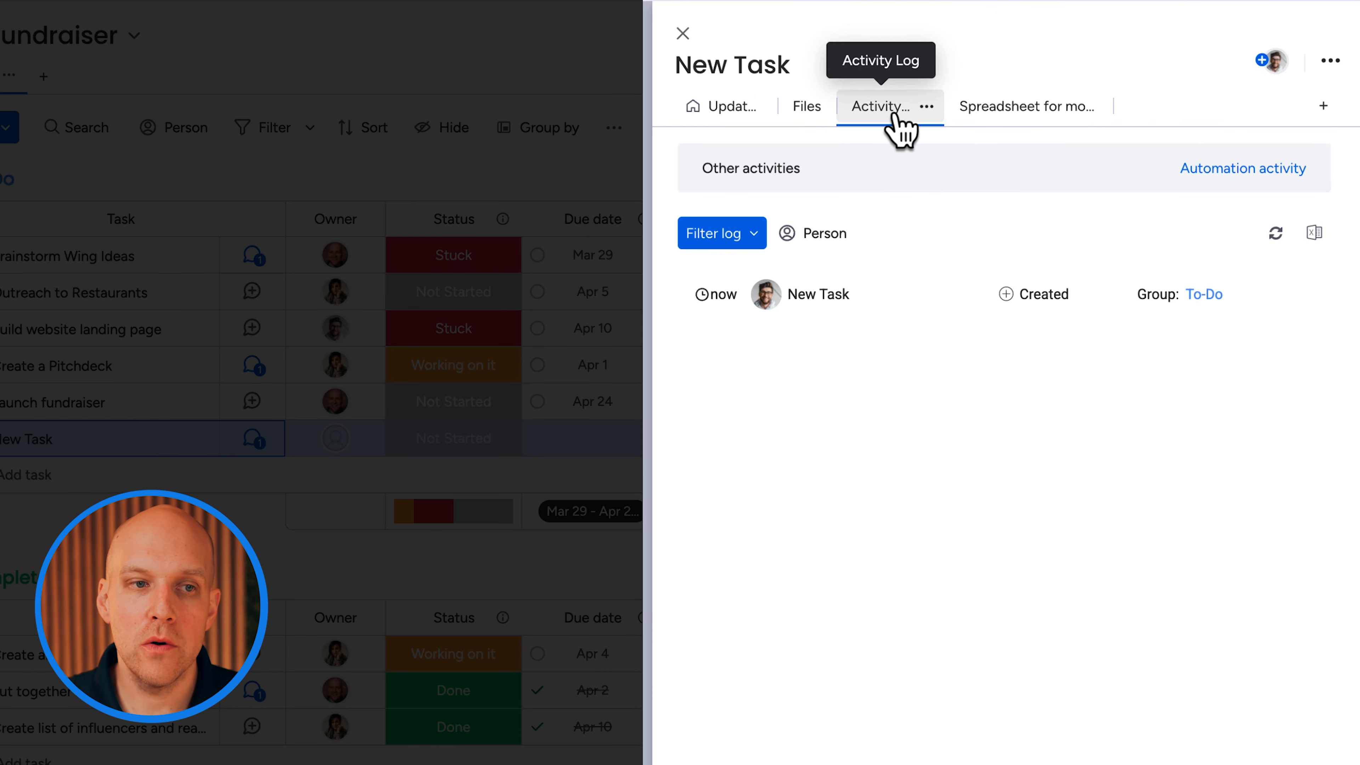
{"action": "left_click", "coordinate": [1033, 124]}
{"action": "left_click", "coordinate": [744, 126]}
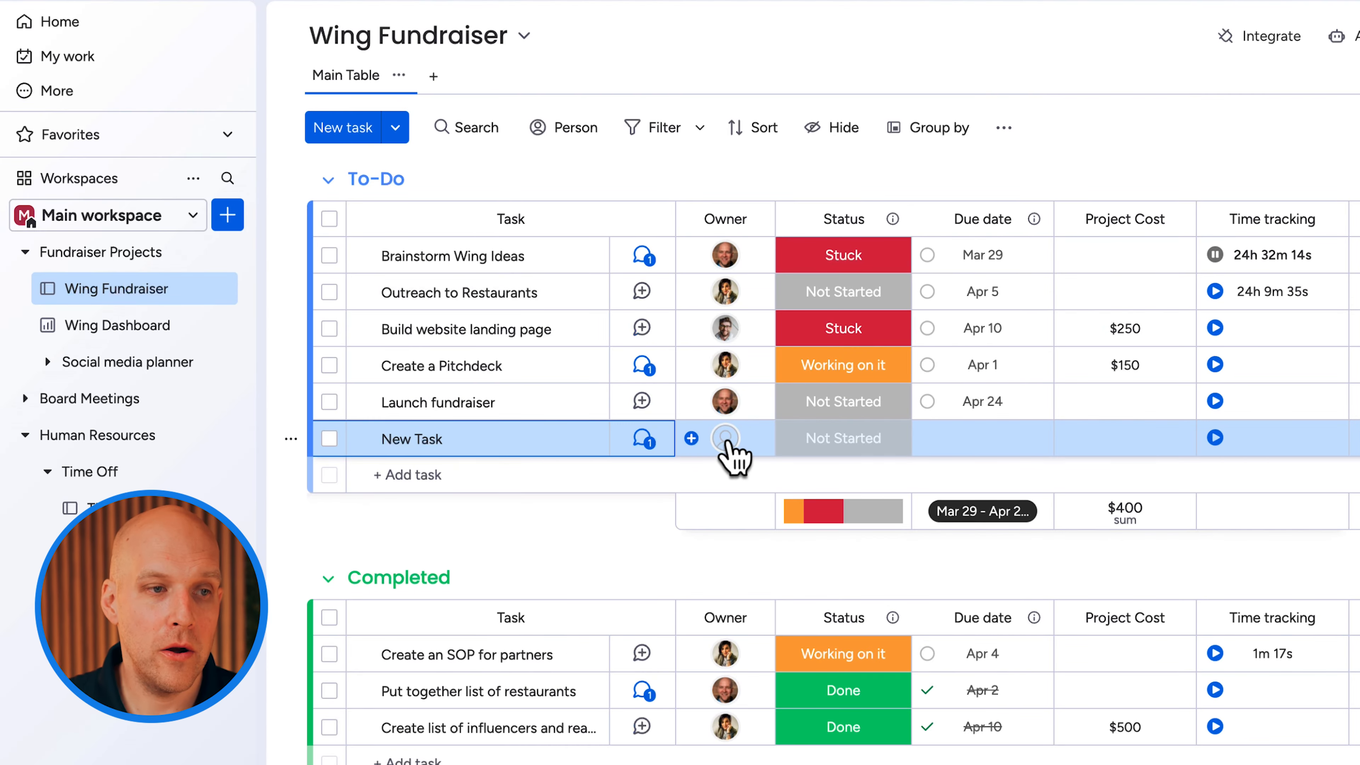
Assign New Task to the same owner as Launch fundraiser and set its status to Working on it
{"action": "left_click", "coordinate": [728, 443]}
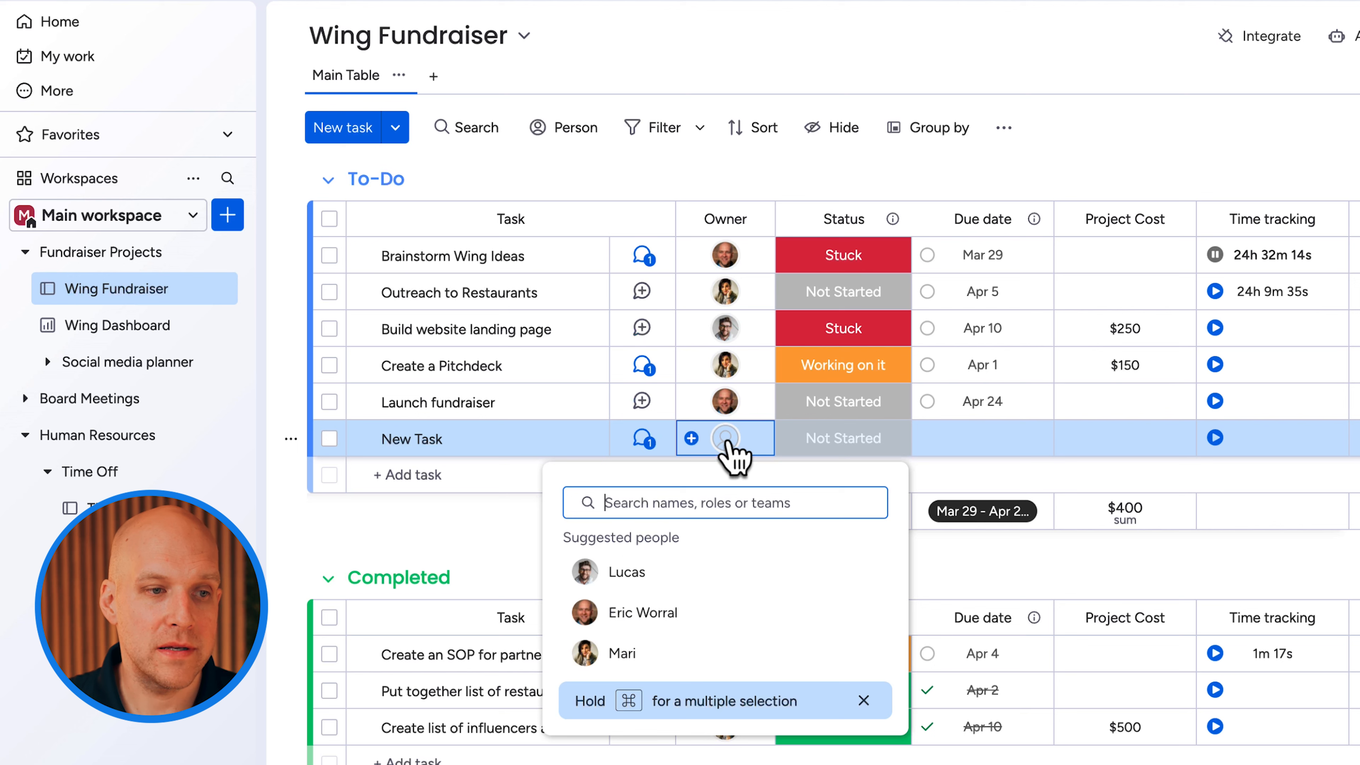
{"action": "left_click", "coordinate": [618, 616]}
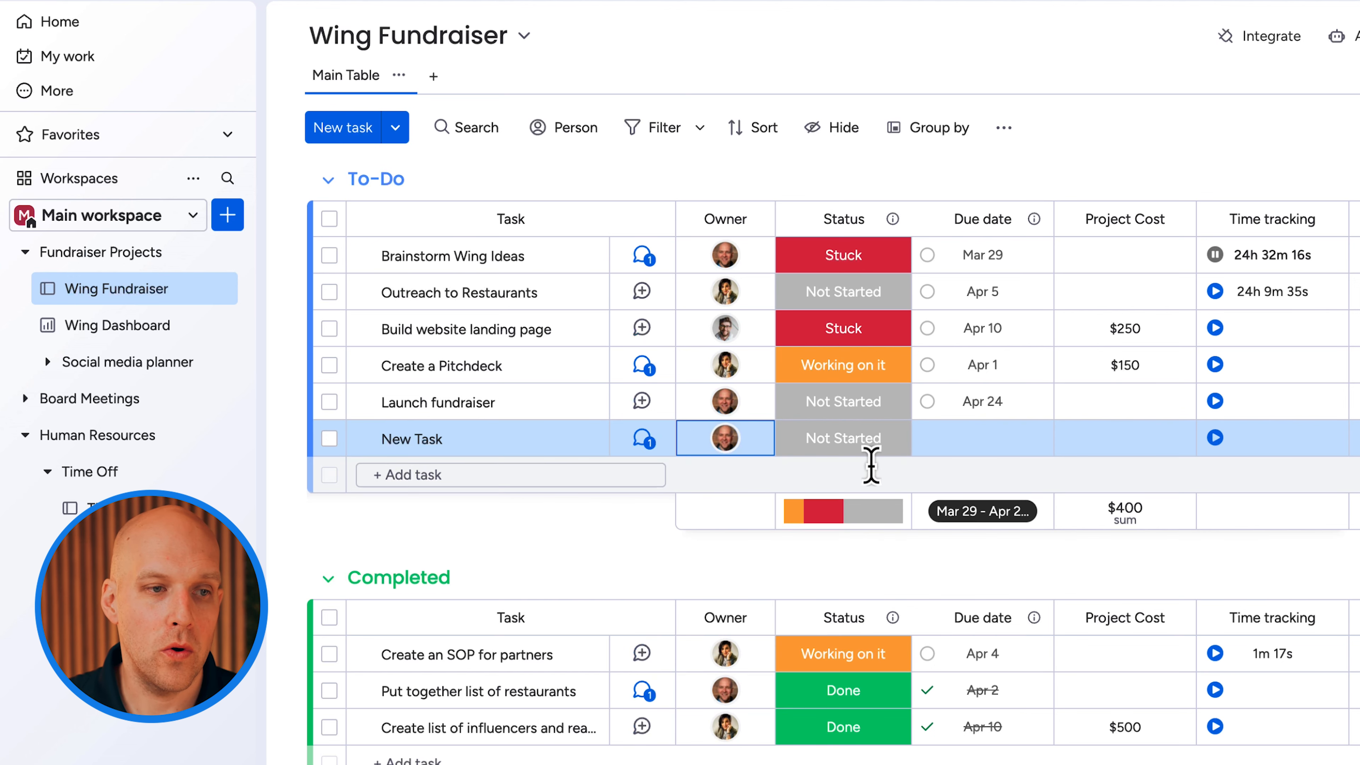
{"action": "left_click", "coordinate": [852, 452]}
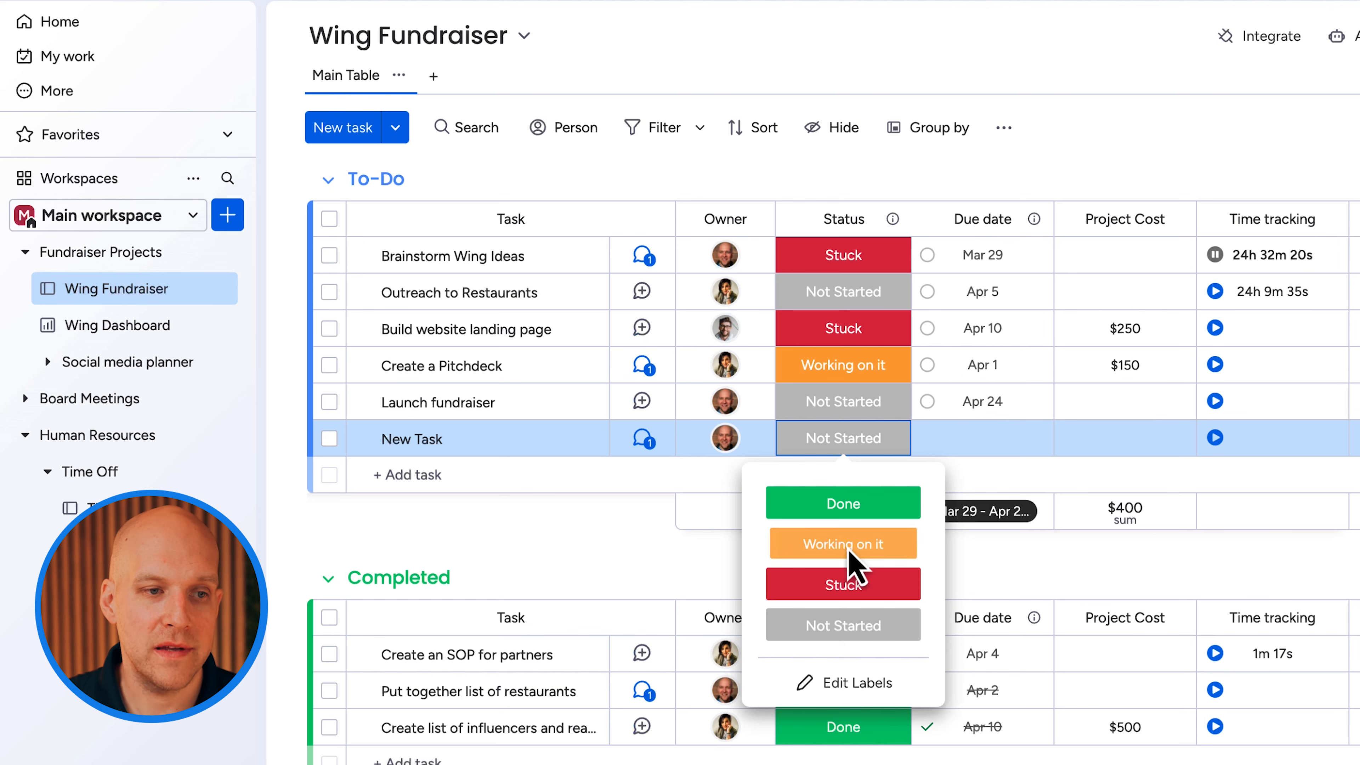
{"action": "left_click", "coordinate": [862, 545]}
Set New Task's due date to March 22, 2025 and sort the board by the Due date column
{"action": "left_click", "coordinate": [978, 444]}
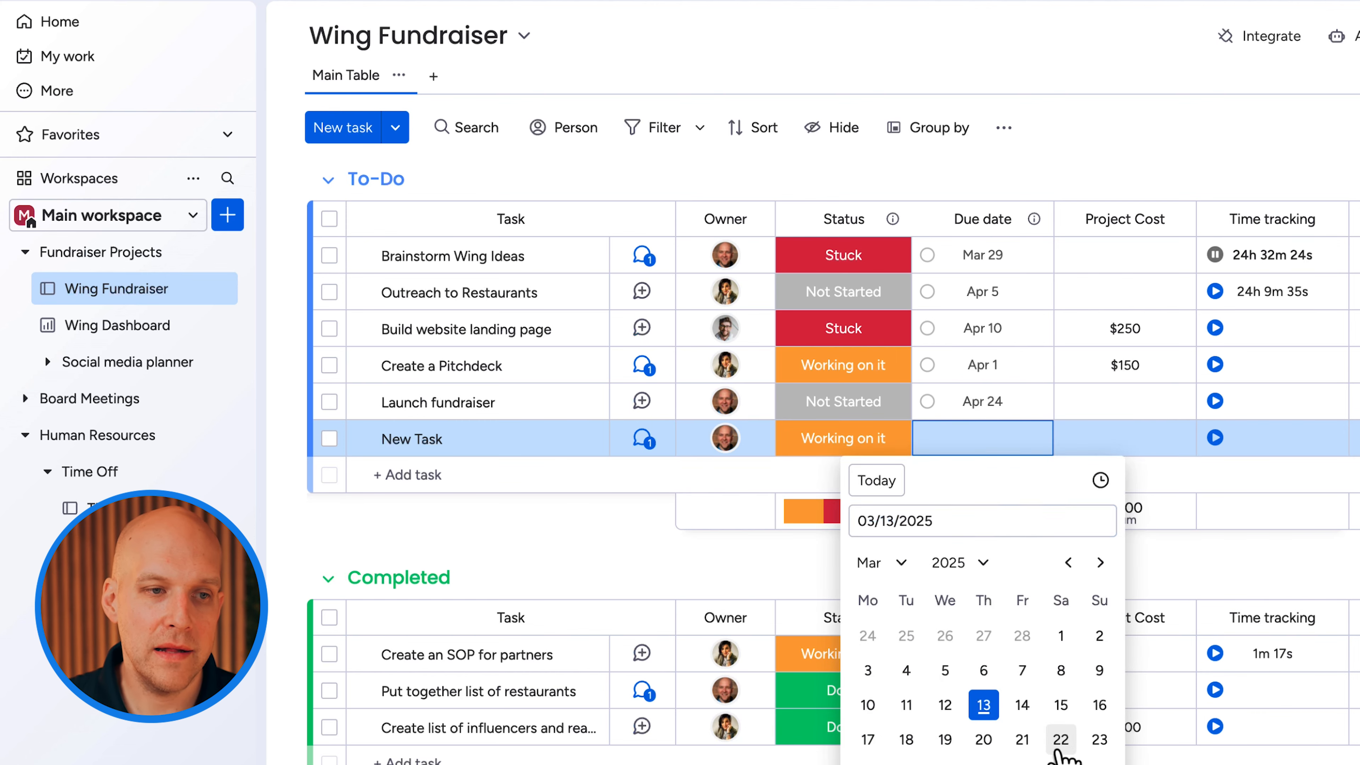
{"action": "left_click", "coordinate": [1060, 745]}
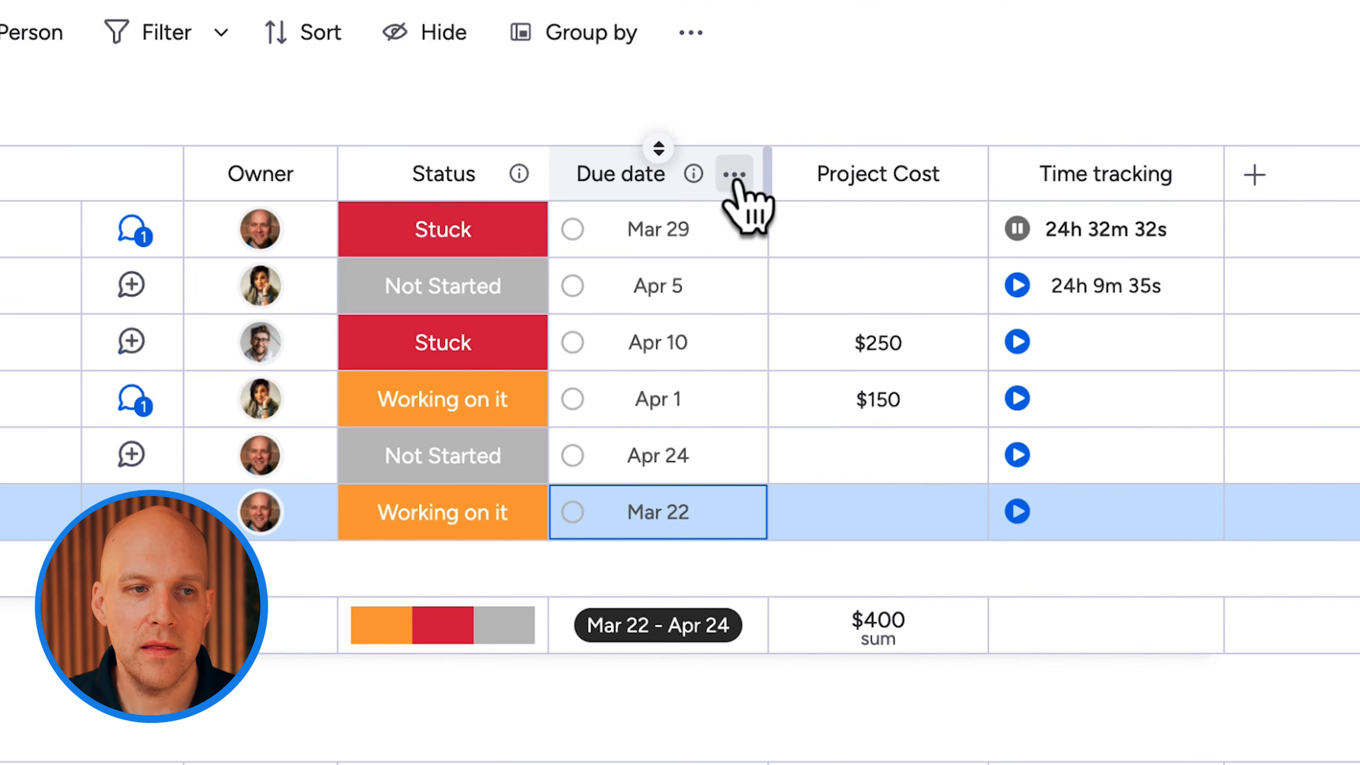
{"action": "left_click", "coordinate": [734, 175]}
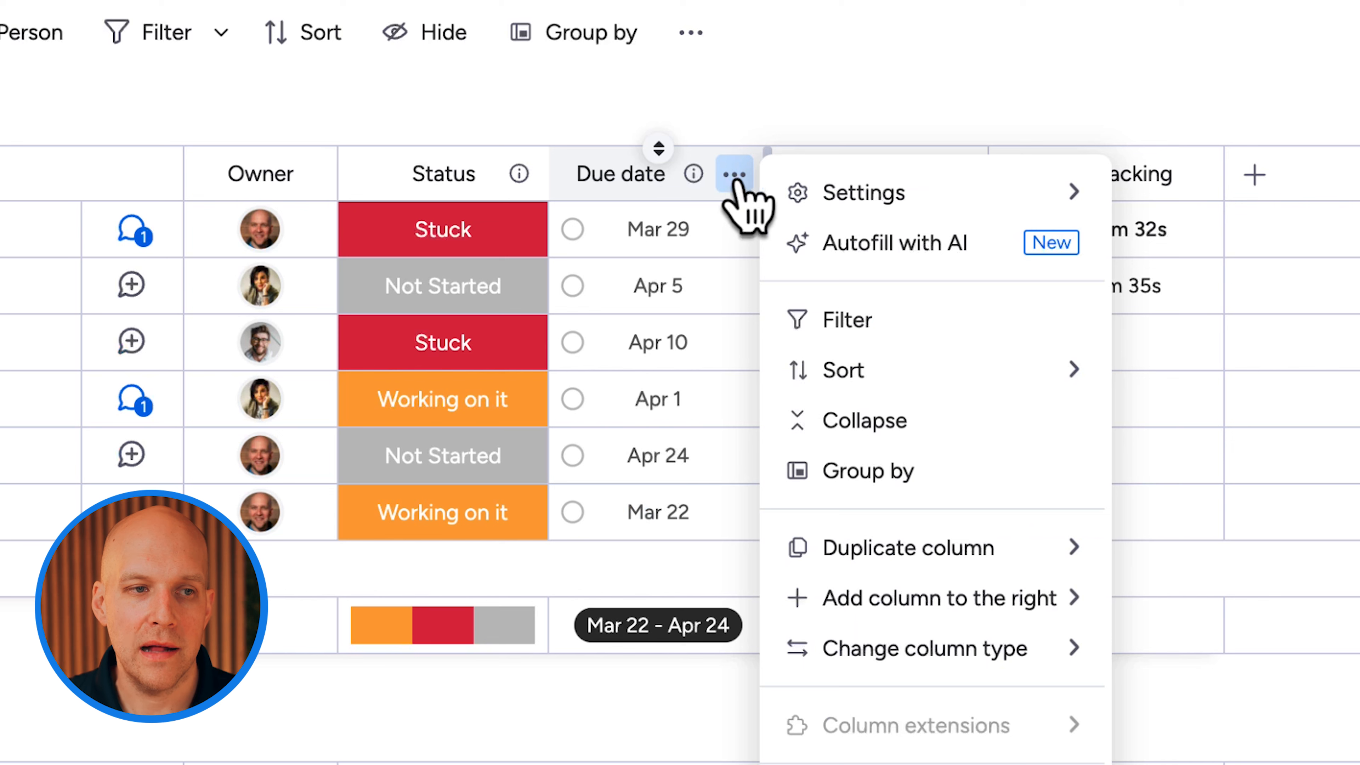
{"action": "mouse_move", "coordinate": [910, 372]}
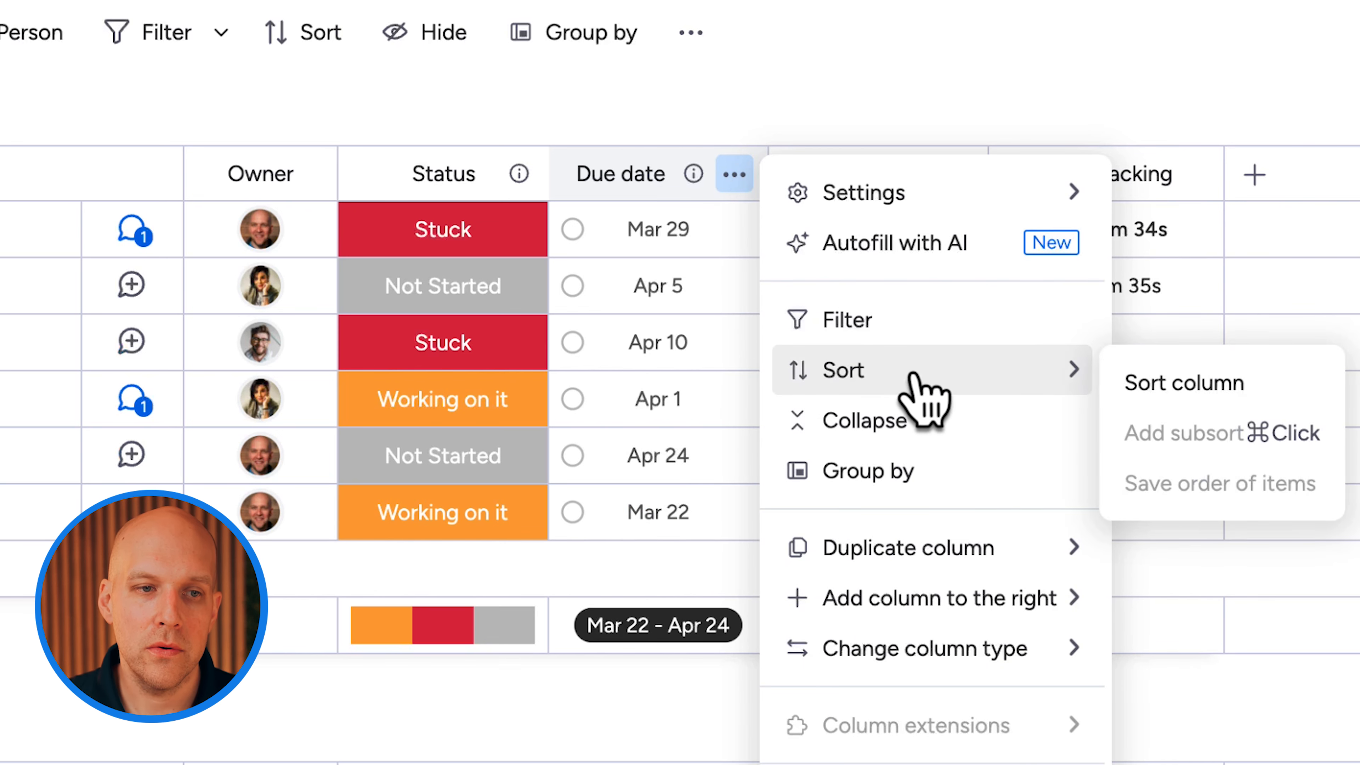
{"action": "left_click", "coordinate": [1154, 384]}
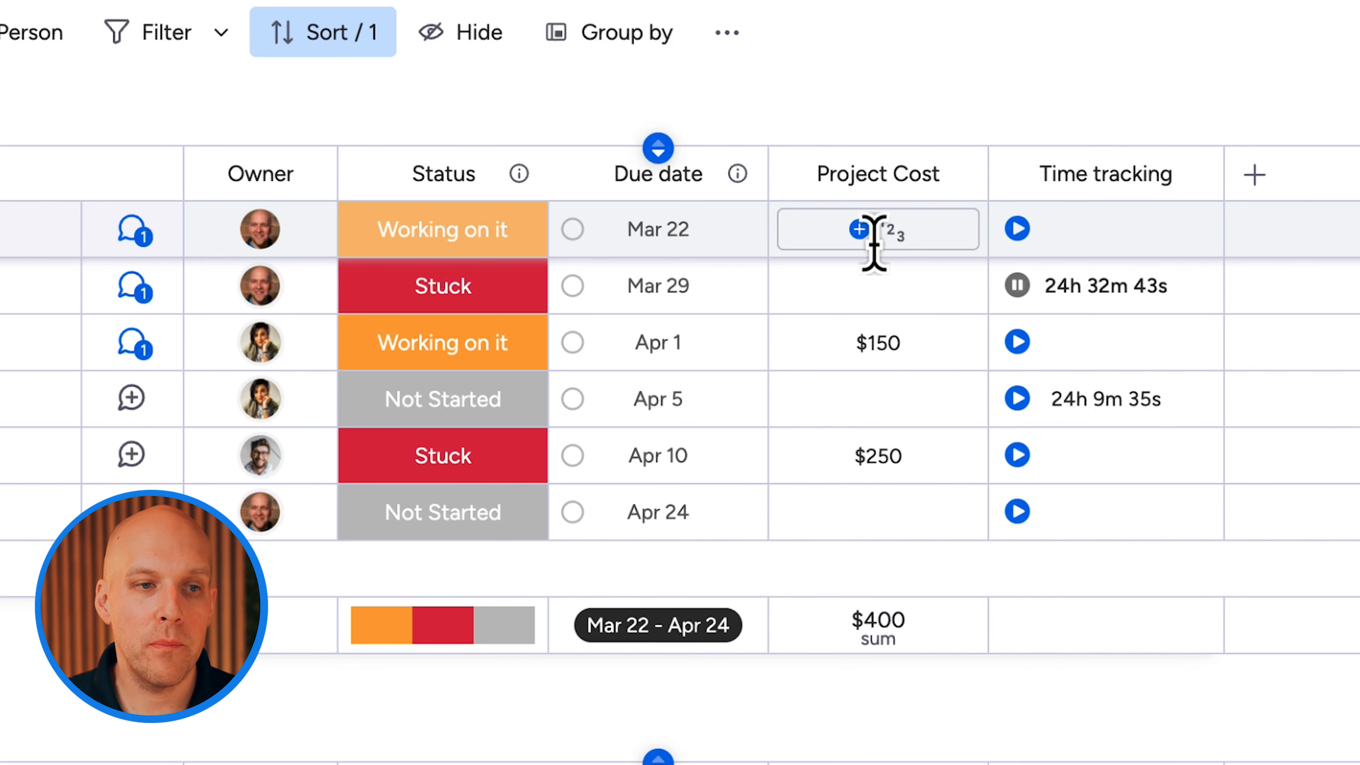
Leave New Task's Project Cost empty and add a Numbers column after Time tracking
{"action": "left_click", "coordinate": [904, 233]}
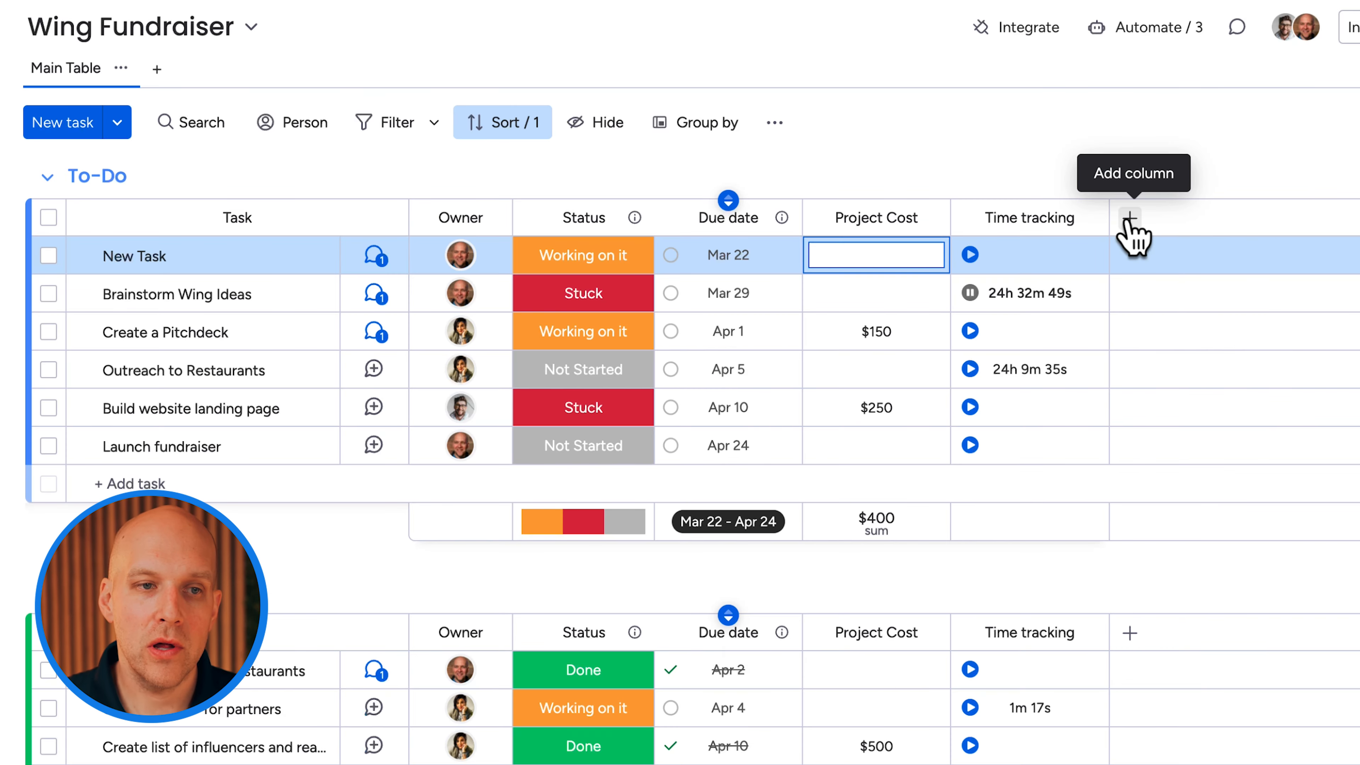
{"action": "left_click", "coordinate": [1254, 174]}
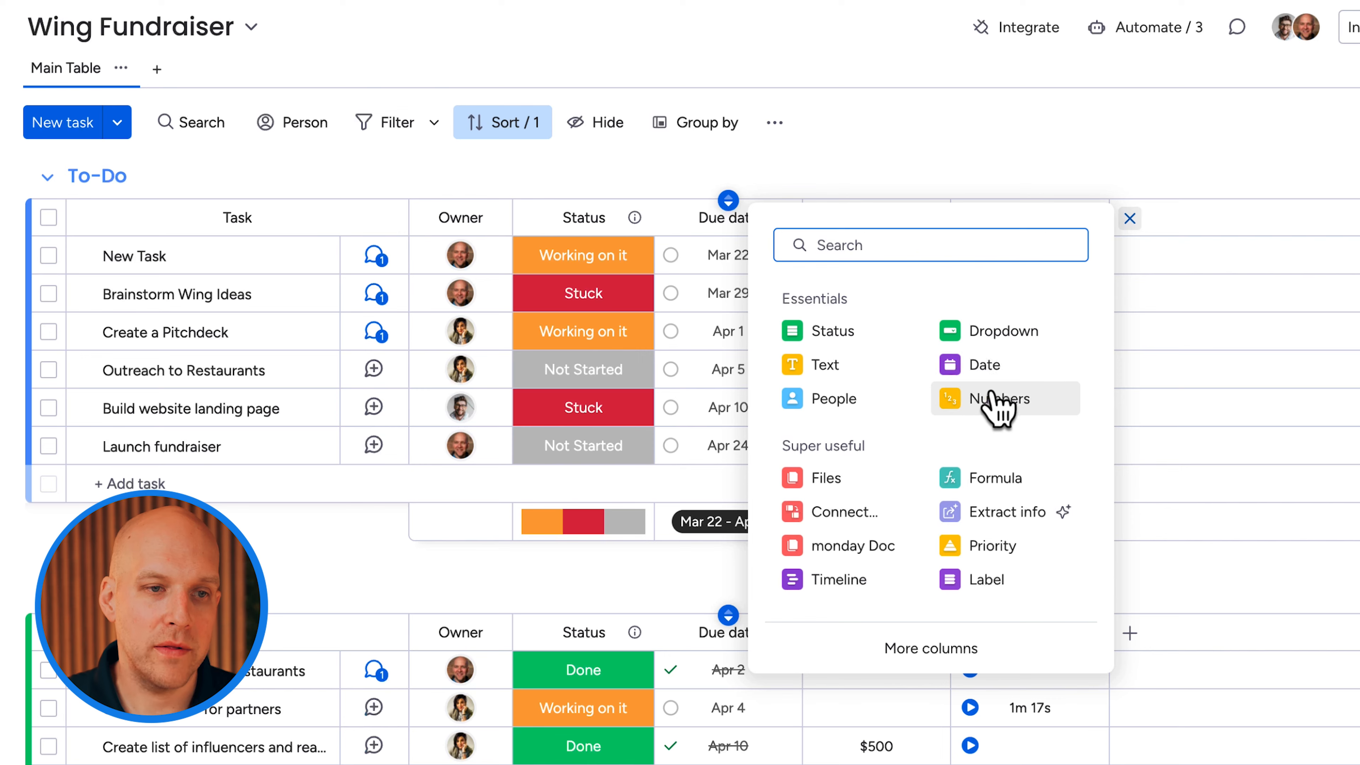
{"action": "left_click", "coordinate": [999, 400]}
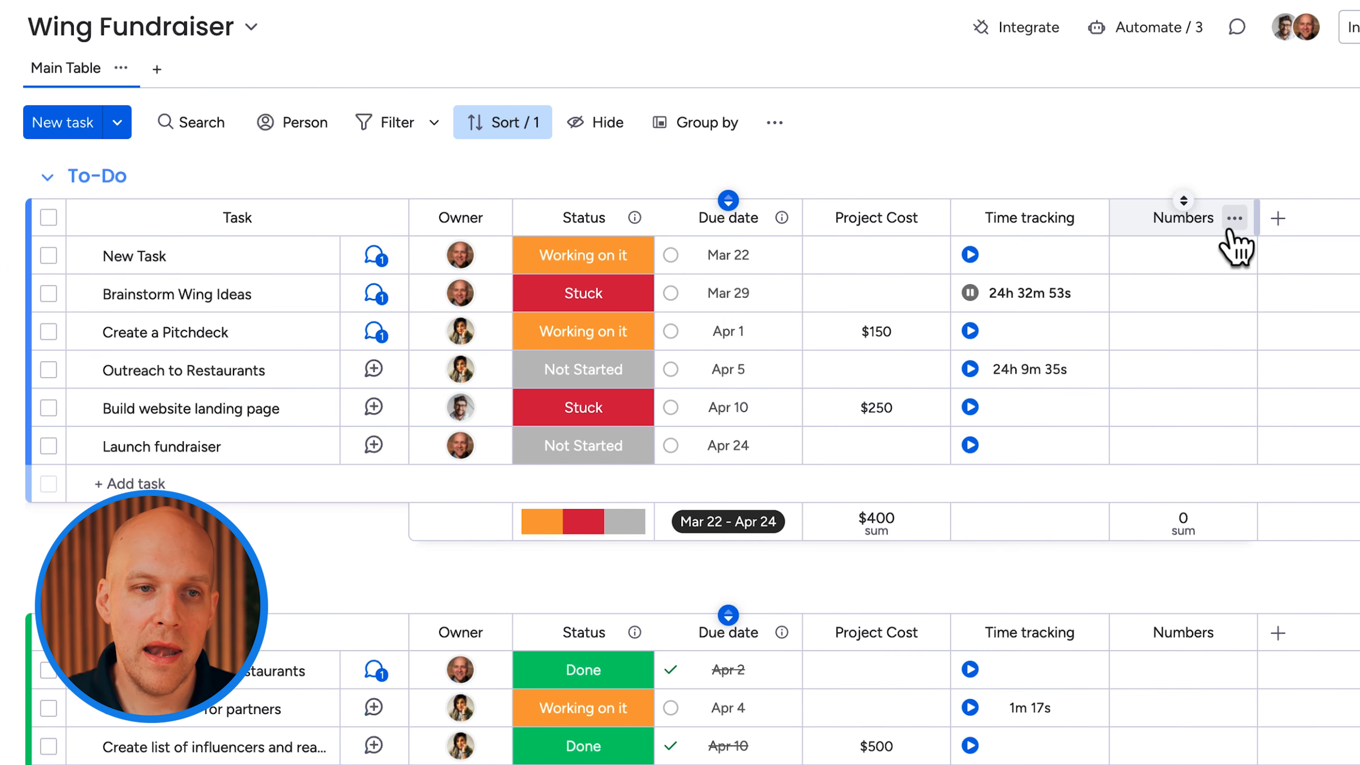
Set the unit of the Numbers column after Time tracking to dollars ($)
{"action": "left_click", "coordinate": [1231, 218]}
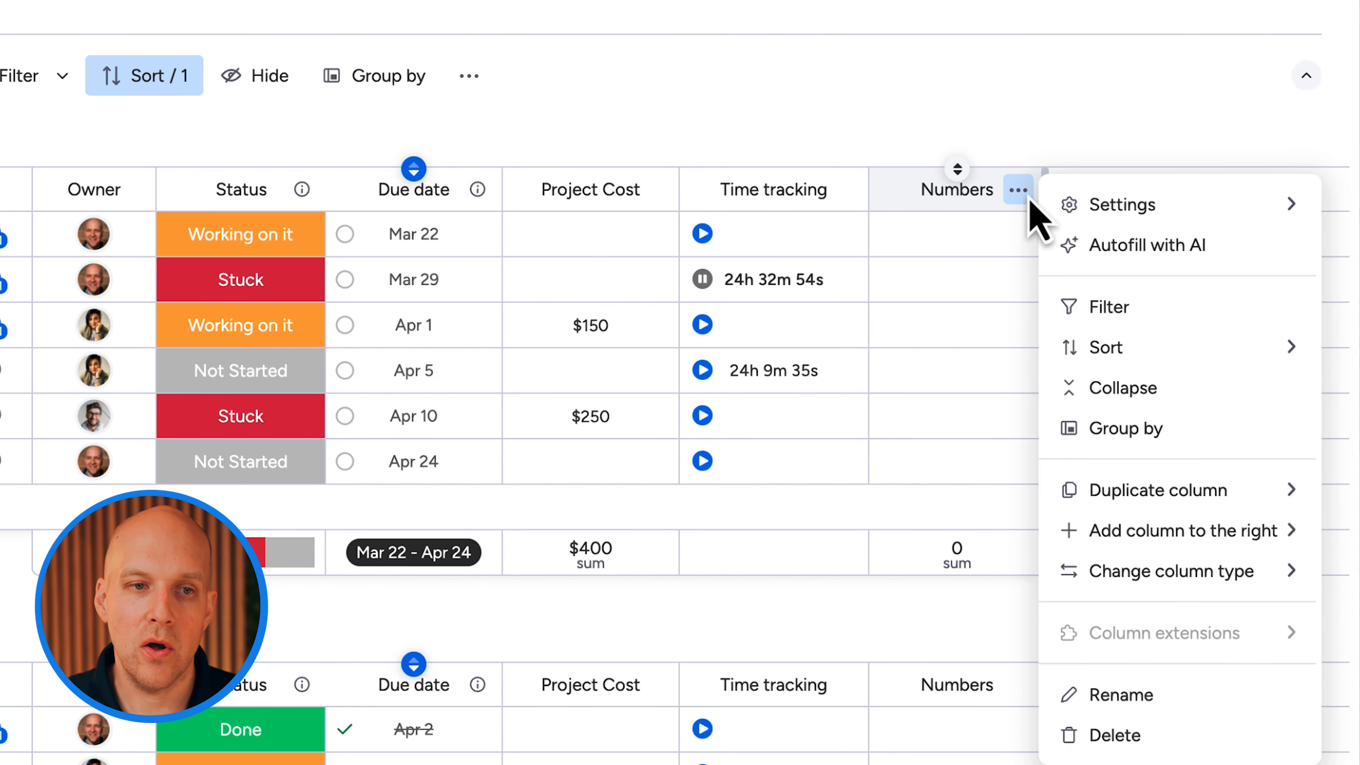
{"action": "mouse_move", "coordinate": [1107, 210]}
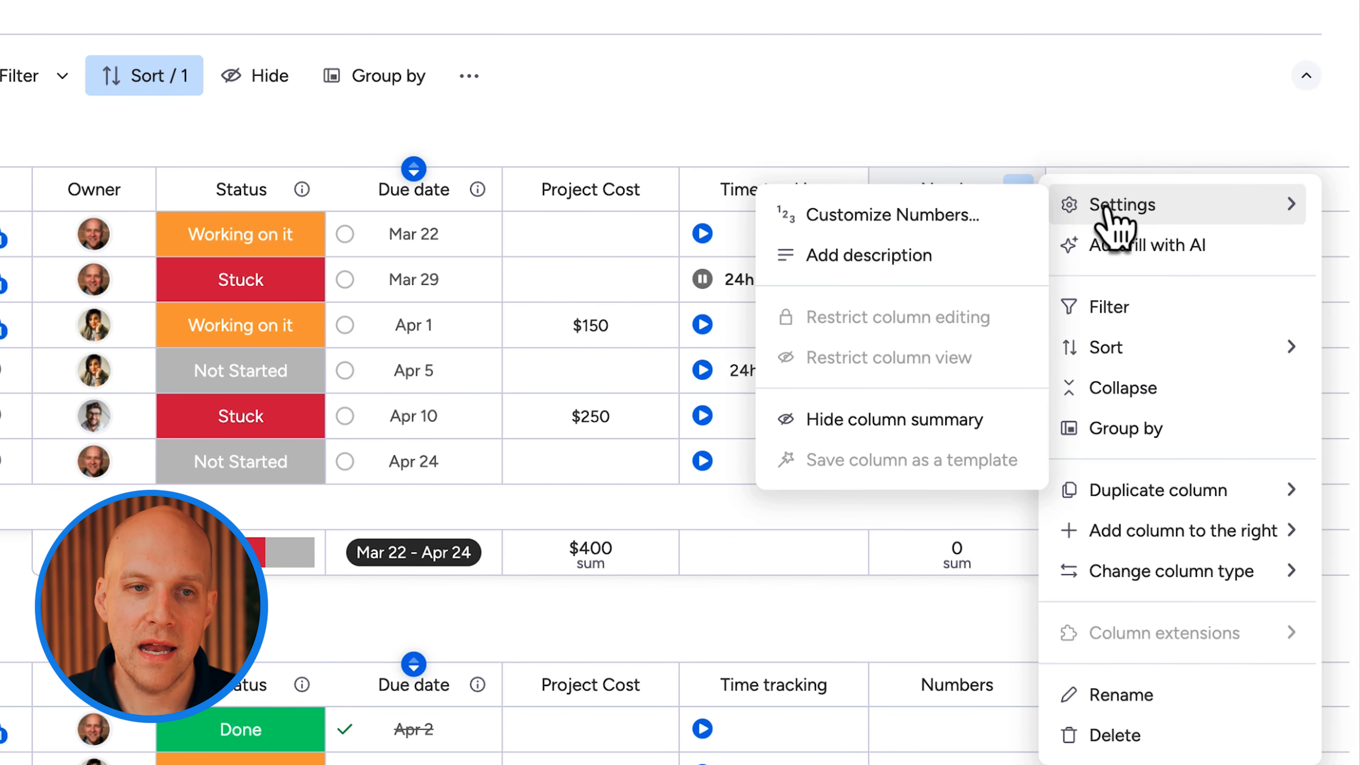
{"action": "left_click", "coordinate": [962, 222]}
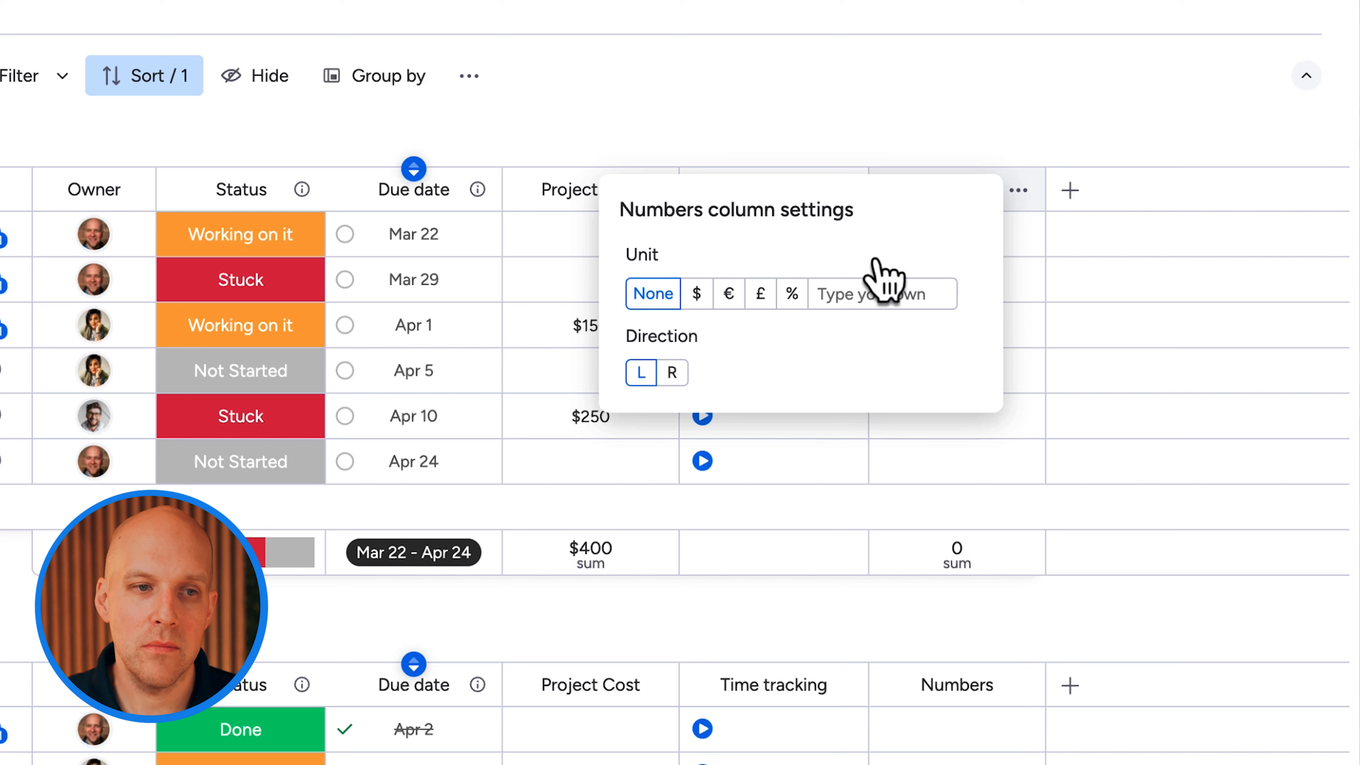
{"action": "left_click", "coordinate": [695, 298]}
{"action": "left_click", "coordinate": [905, 134]}
Rename the Numbers column as Project Cost and delete this duplicate column after Time tracking
{"action": "double_click", "coordinate": [957, 190]}
{"action": "type", "text": "Project Cost"}
{"action": "key", "text": "Return"}
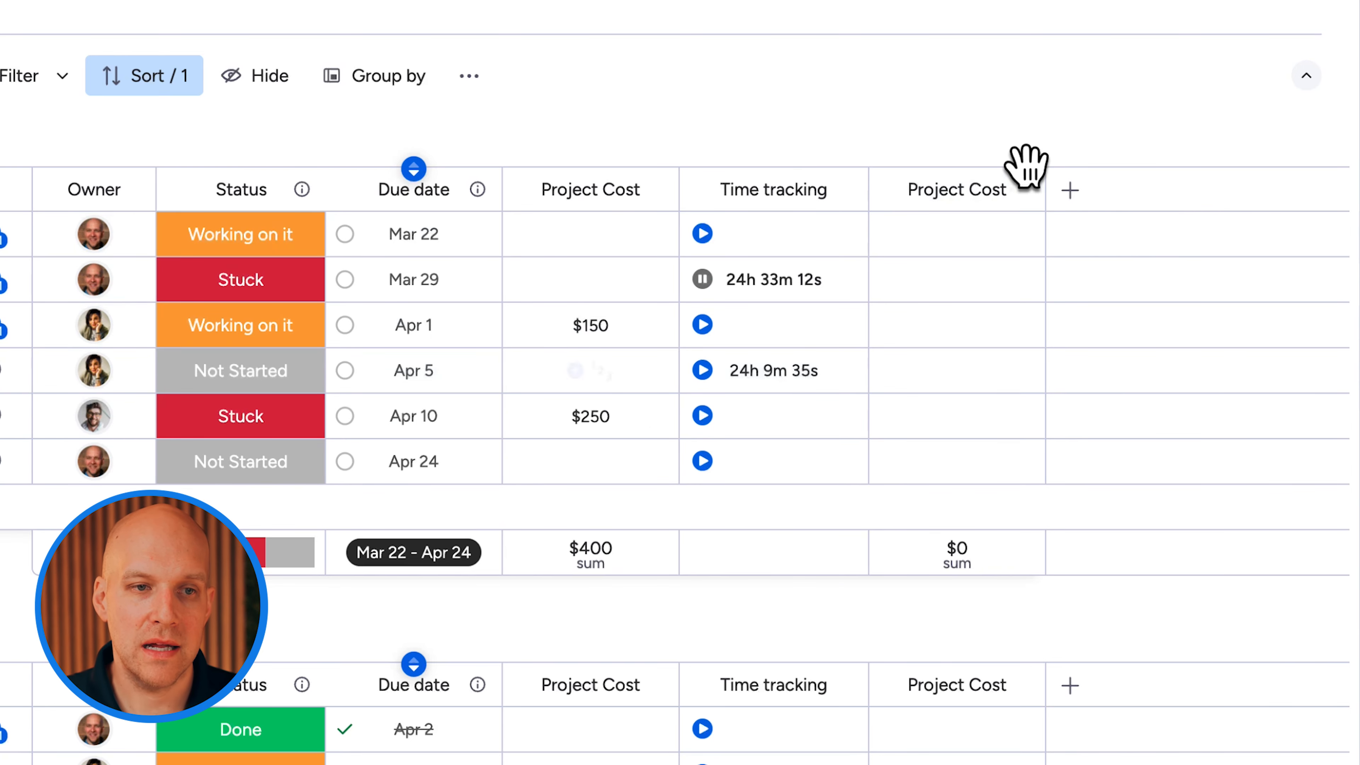
{"action": "left_click", "coordinate": [1019, 193]}
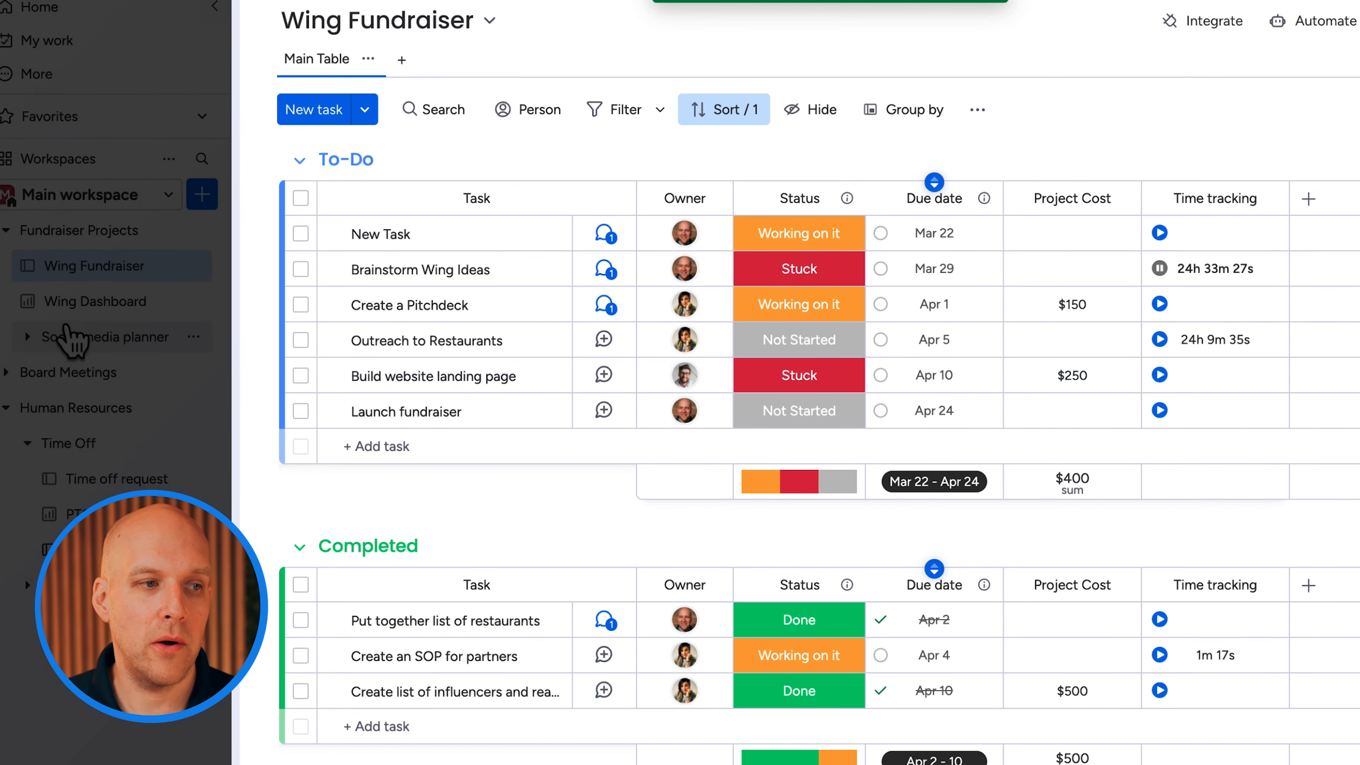
Review the Wing Dashboard's task, spending and time tracking widgets and return to the Wing Fundraiser board
{"action": "left_click", "coordinate": [52, 316]}
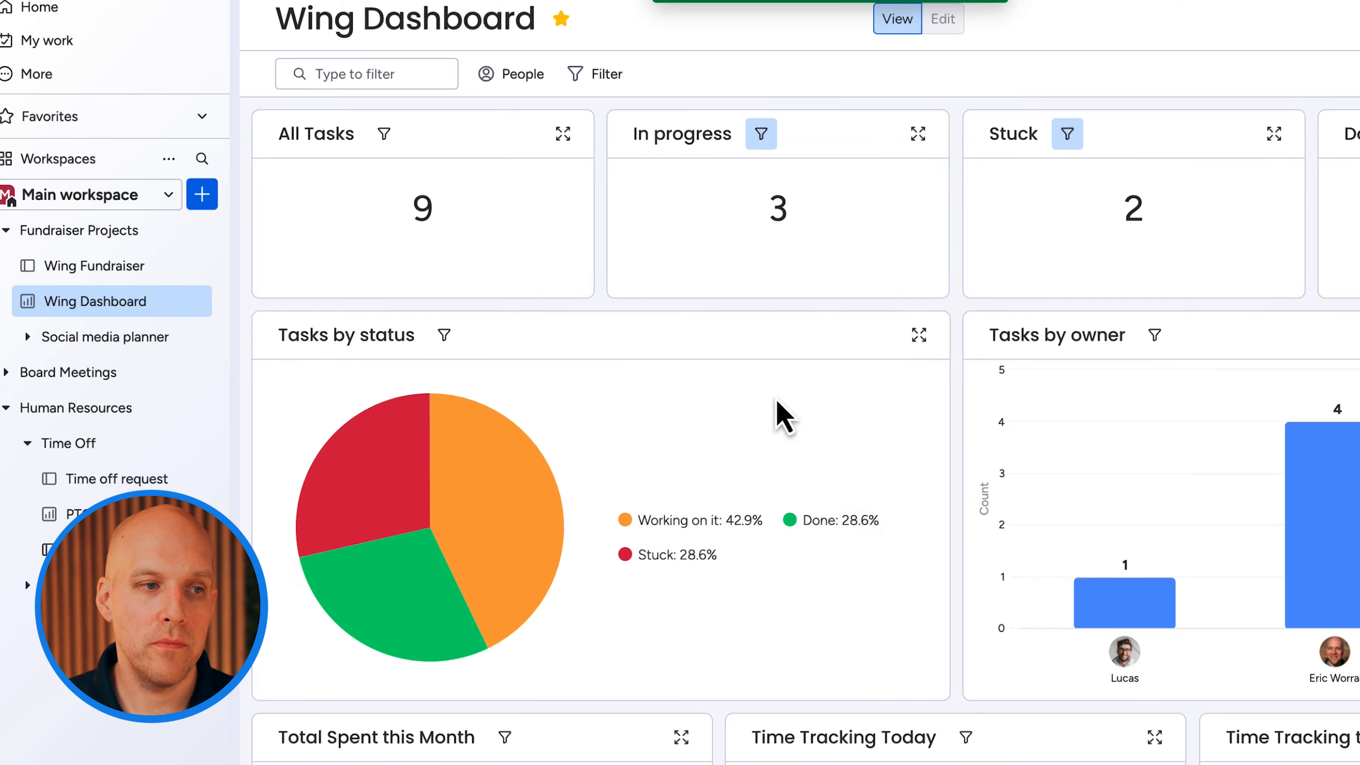
{"action": "scroll", "coordinate": [775, 416], "scroll_direction": "down", "scroll_amount": 8}
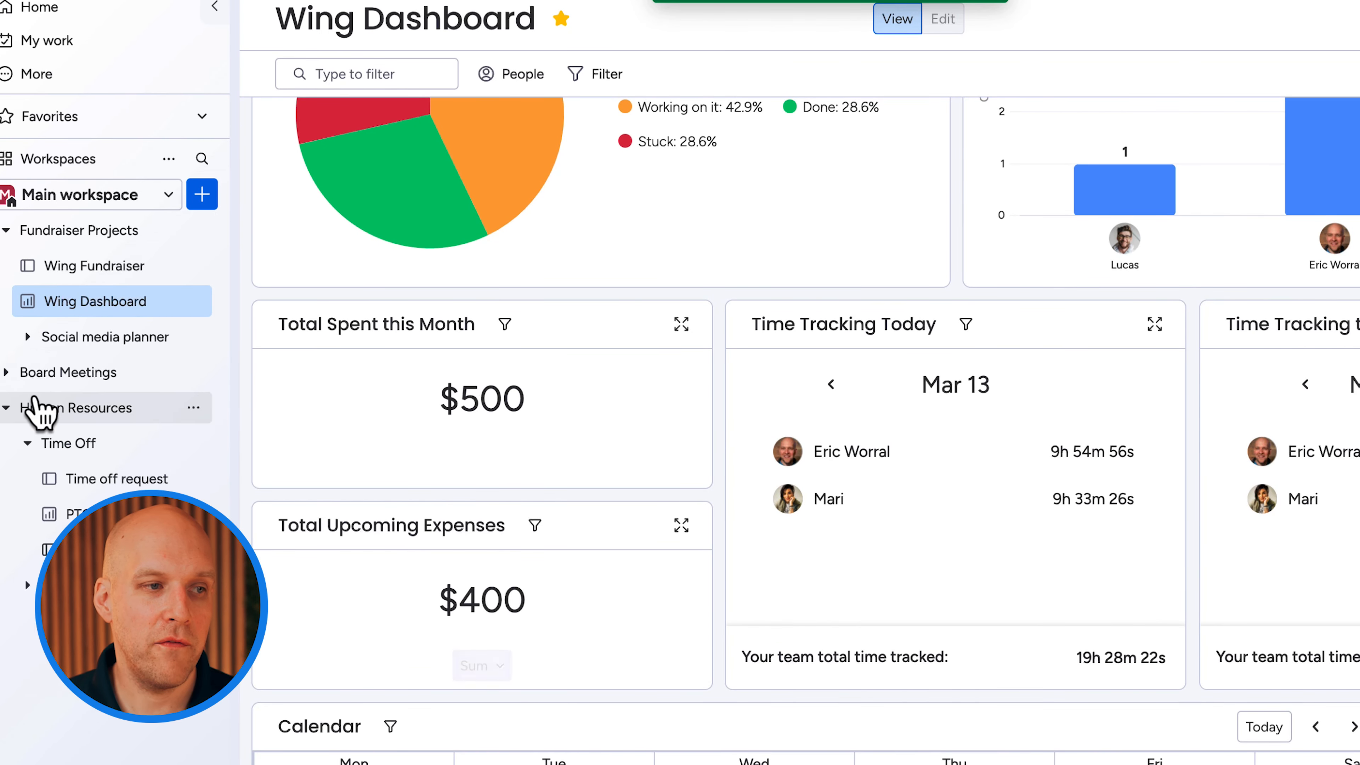
{"action": "left_click", "coordinate": [33, 268]}
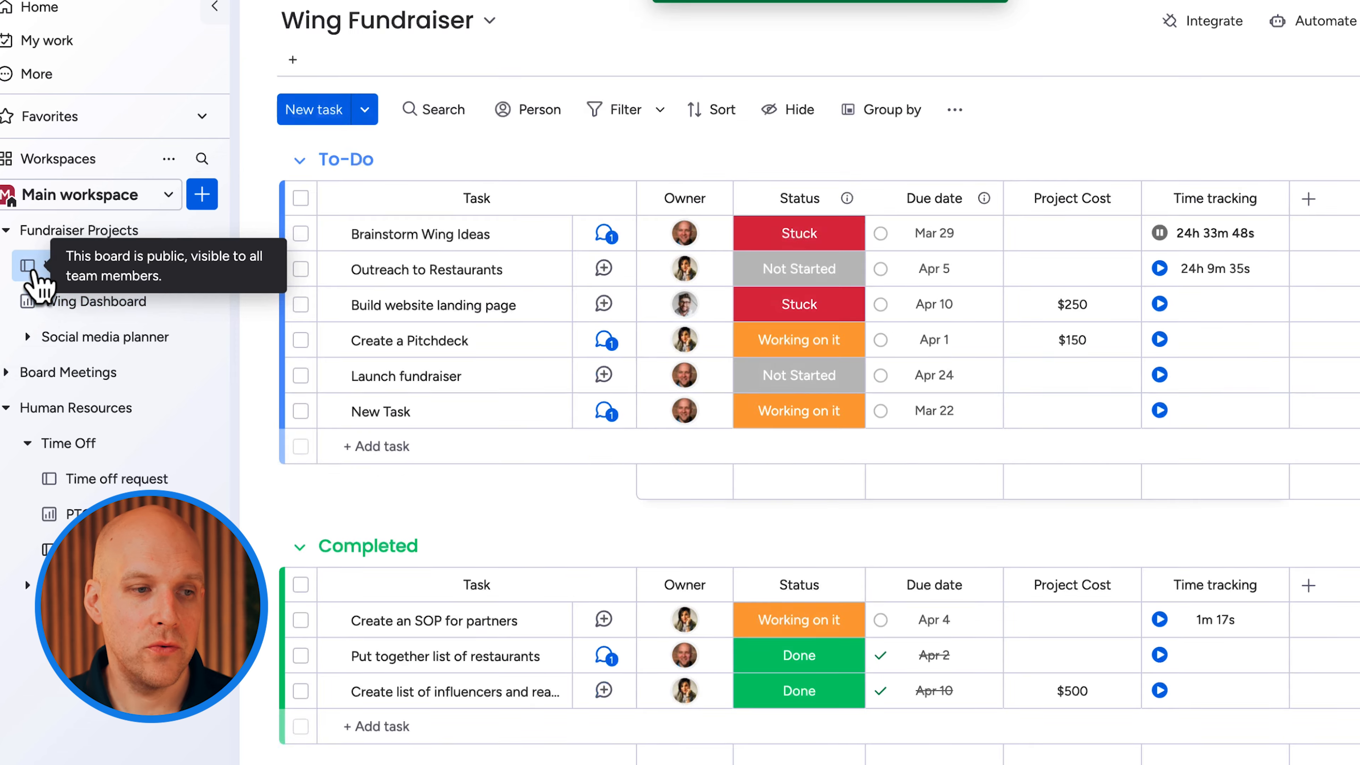
Set the completed influencer list task's status to Working on it and move it into the To-Do group below Brainstorm Wing Ideas
{"action": "left_click", "coordinate": [846, 708]}
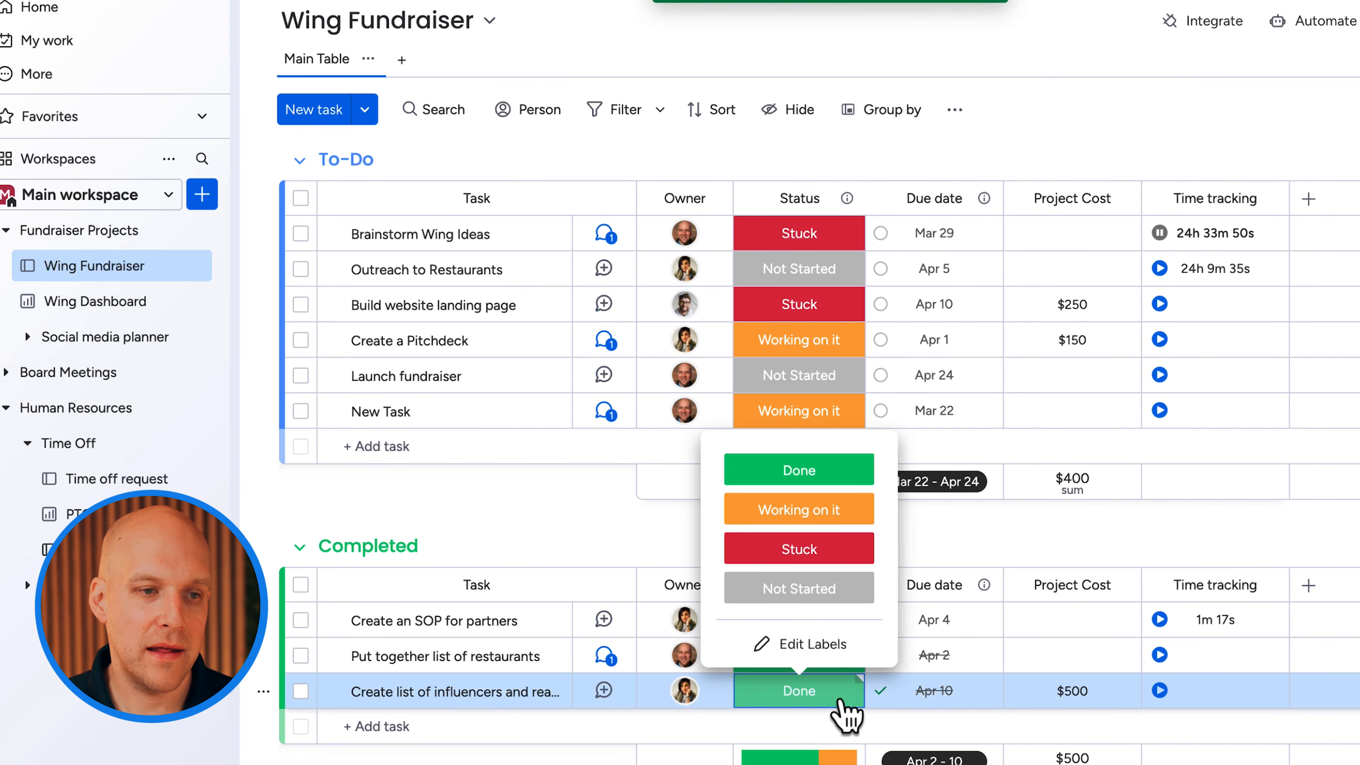
{"action": "left_click", "coordinate": [820, 509]}
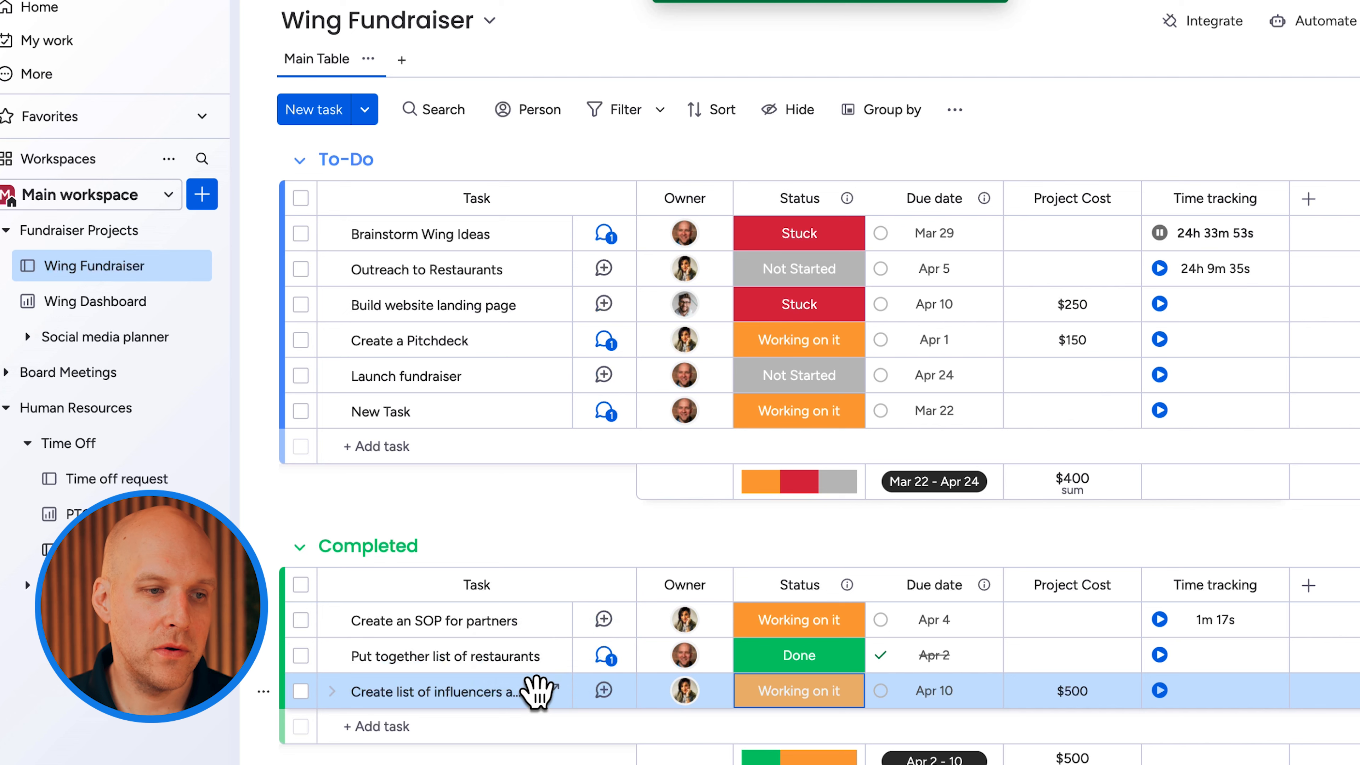
{"action": "left_click_drag", "start_coordinate": [545, 525], "coordinate": [528, 284]}
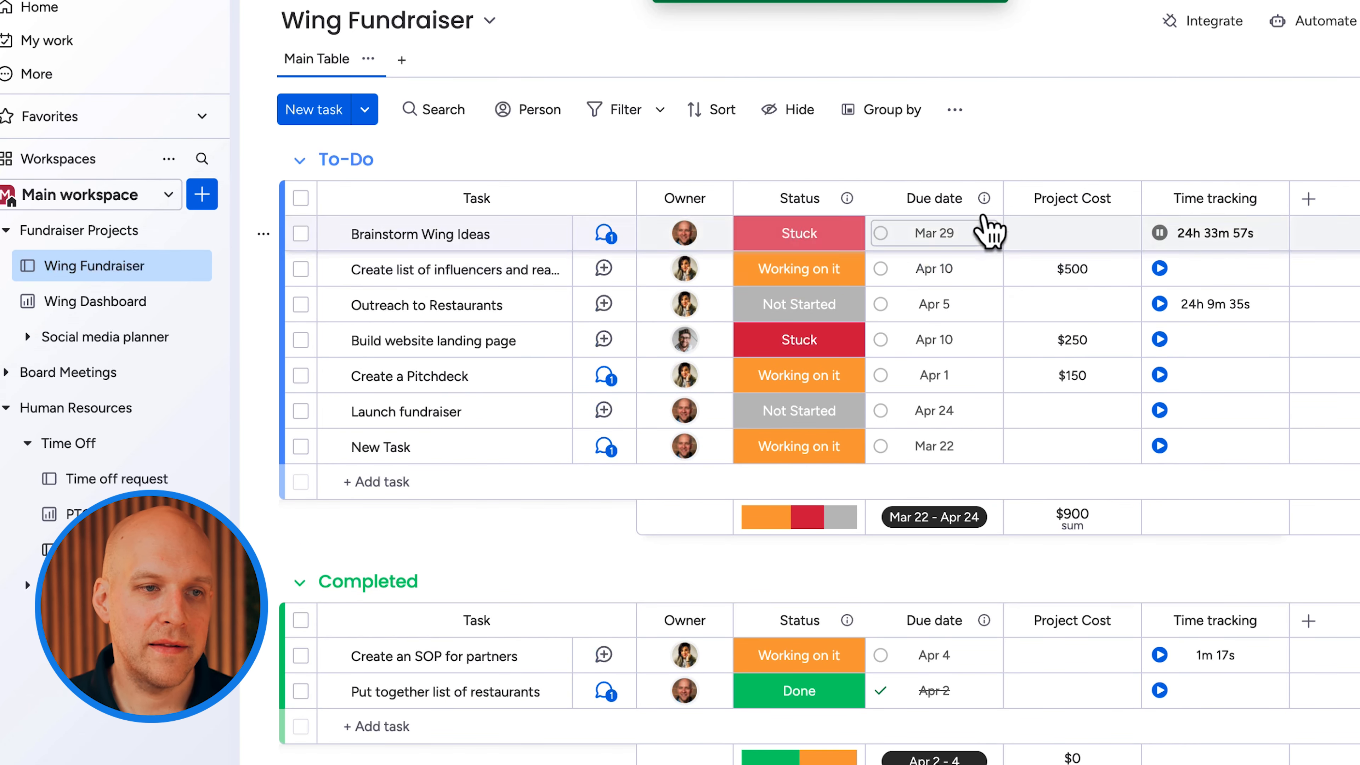
Sort the Wing Fundraiser board by the Due date column
{"action": "left_click", "coordinate": [984, 201]}
{"action": "mouse_move", "coordinate": [1202, 335]}
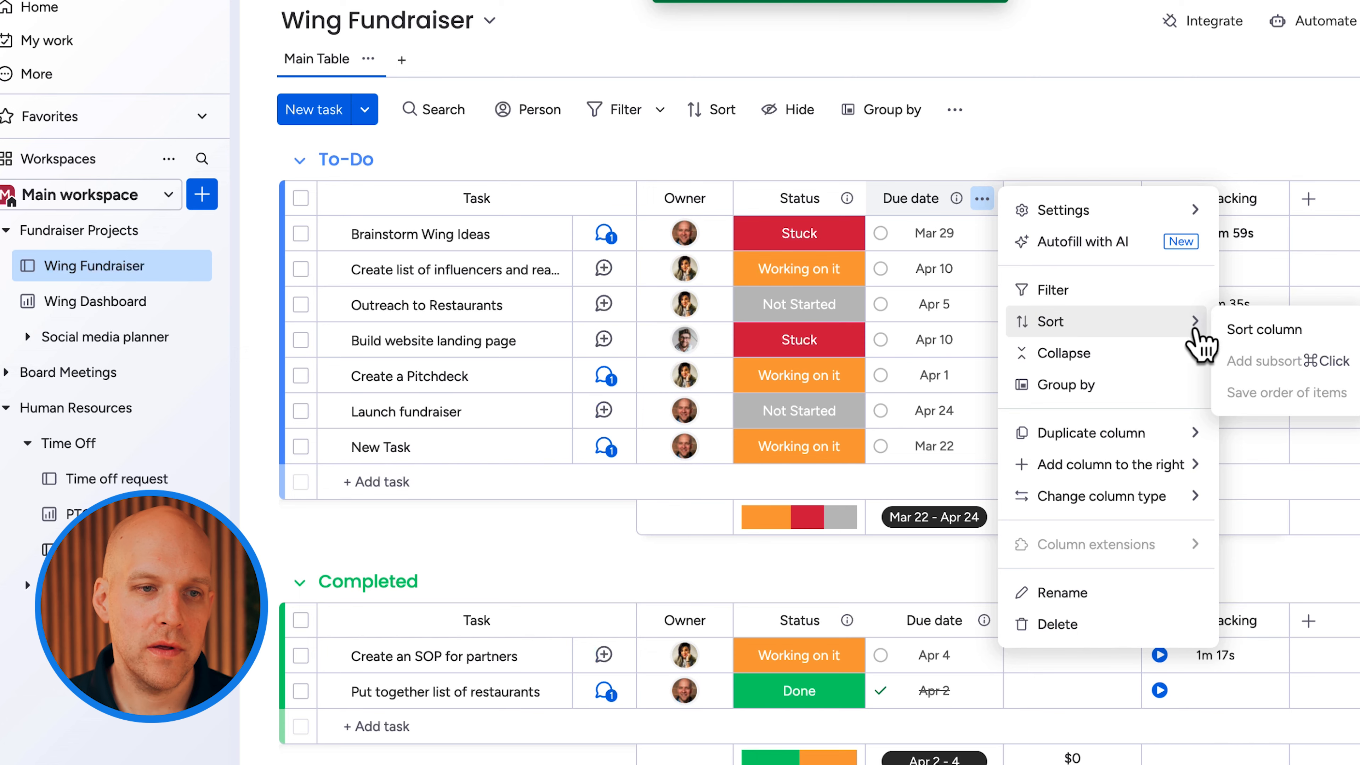
{"action": "left_click", "coordinate": [1247, 328]}
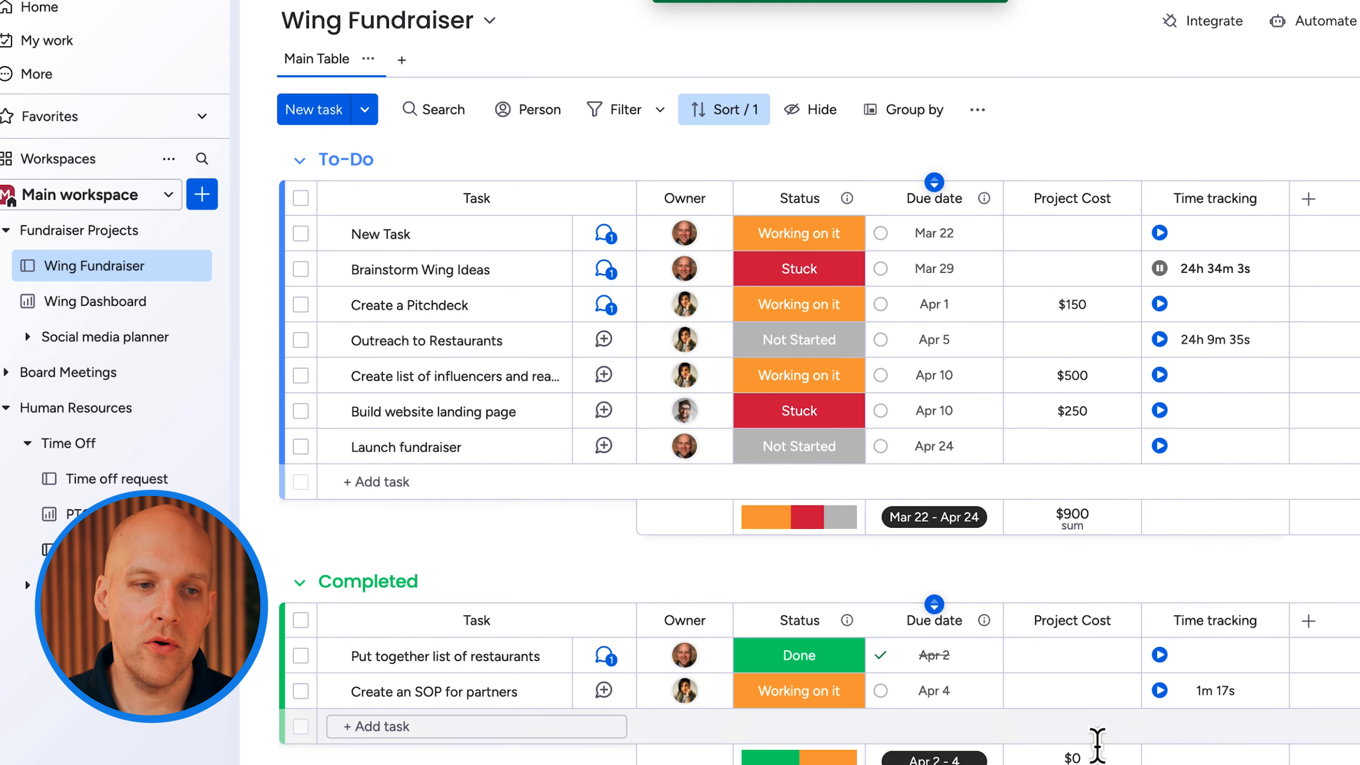
Check the Wing Dashboard's task counts, status chart and spending widgets for the effect of the moved task
{"action": "left_click", "coordinate": [46, 301]}
{"action": "scroll", "coordinate": [622, 435], "scroll_direction": "down", "scroll_amount": 5}
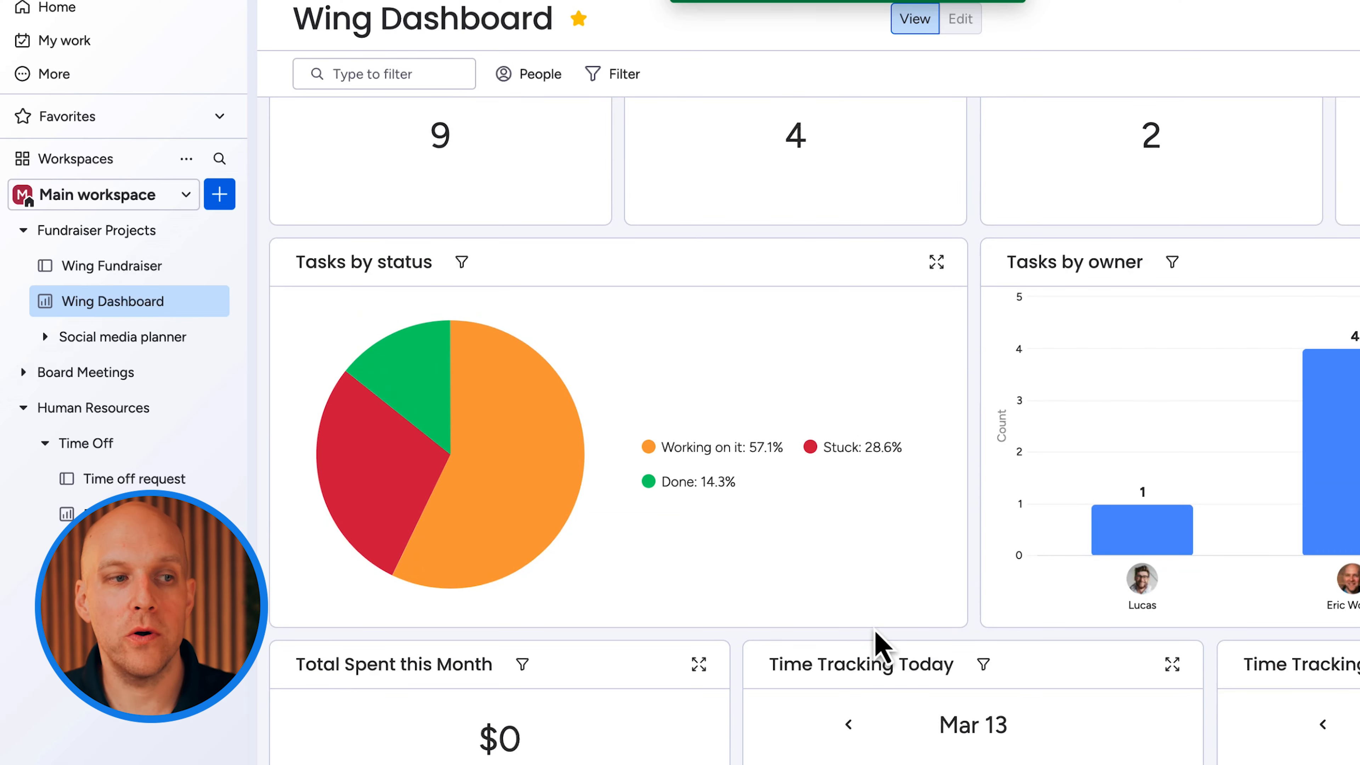
{"action": "scroll", "coordinate": [878, 646], "scroll_direction": "up", "scroll_amount": 2}
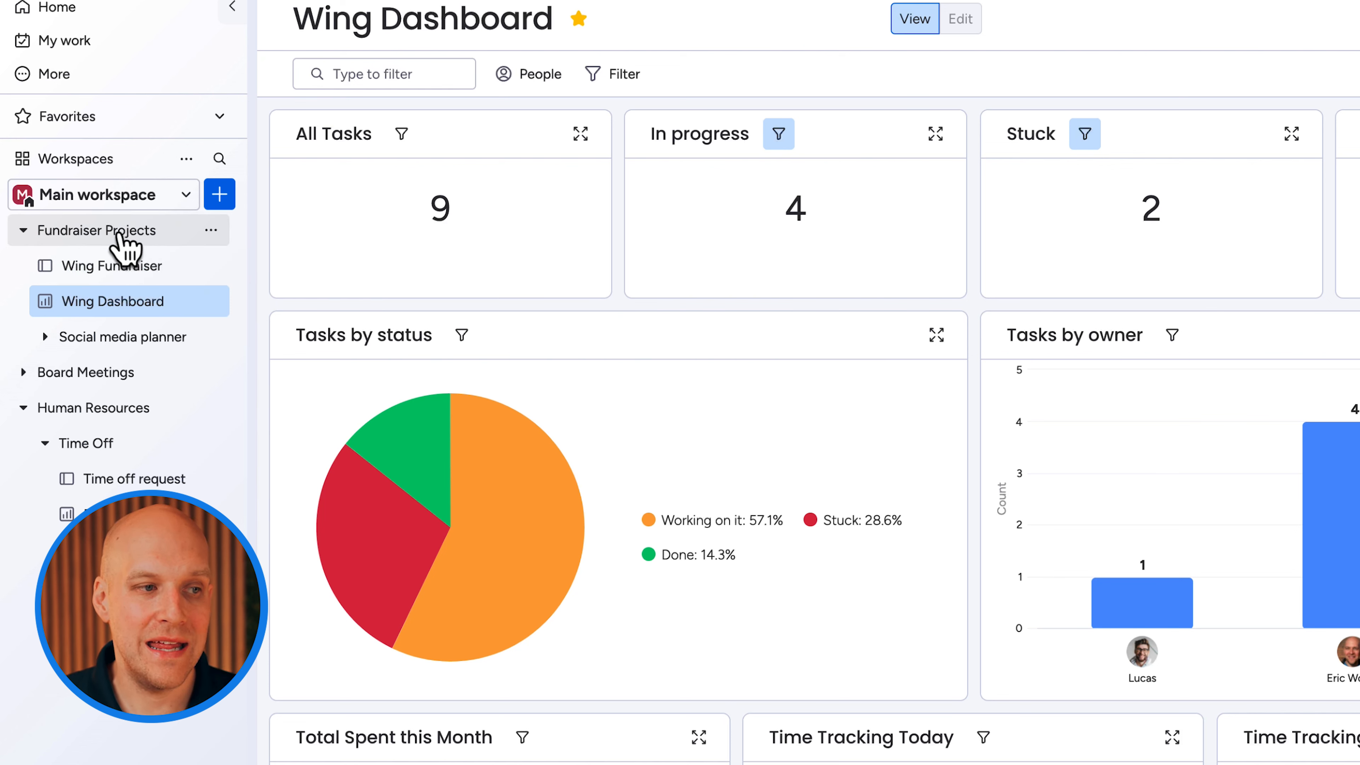
Create a dashboard named New Dashboard with Main privacy in the Fundraiser Projects folder and dismiss the board connection tip
{"action": "left_click", "coordinate": [211, 231]}
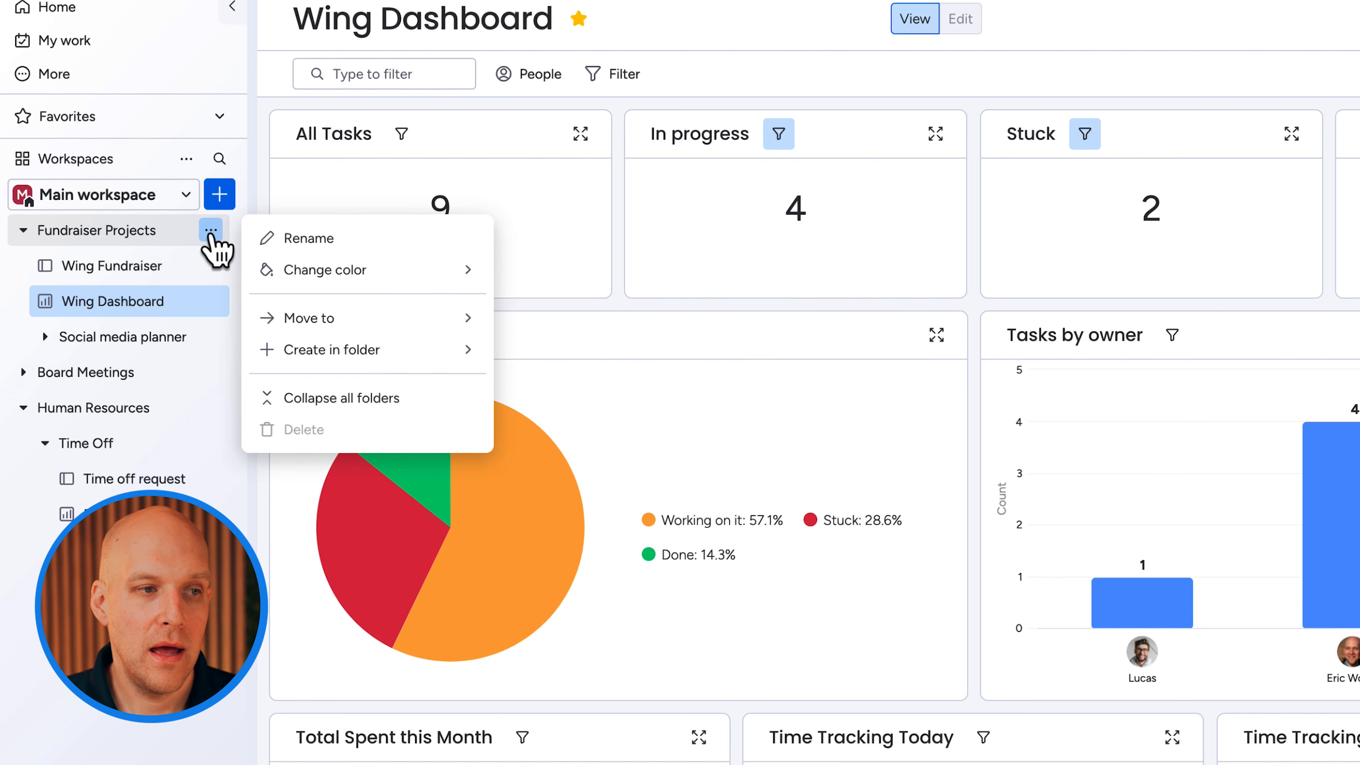
{"action": "mouse_move", "coordinate": [391, 356]}
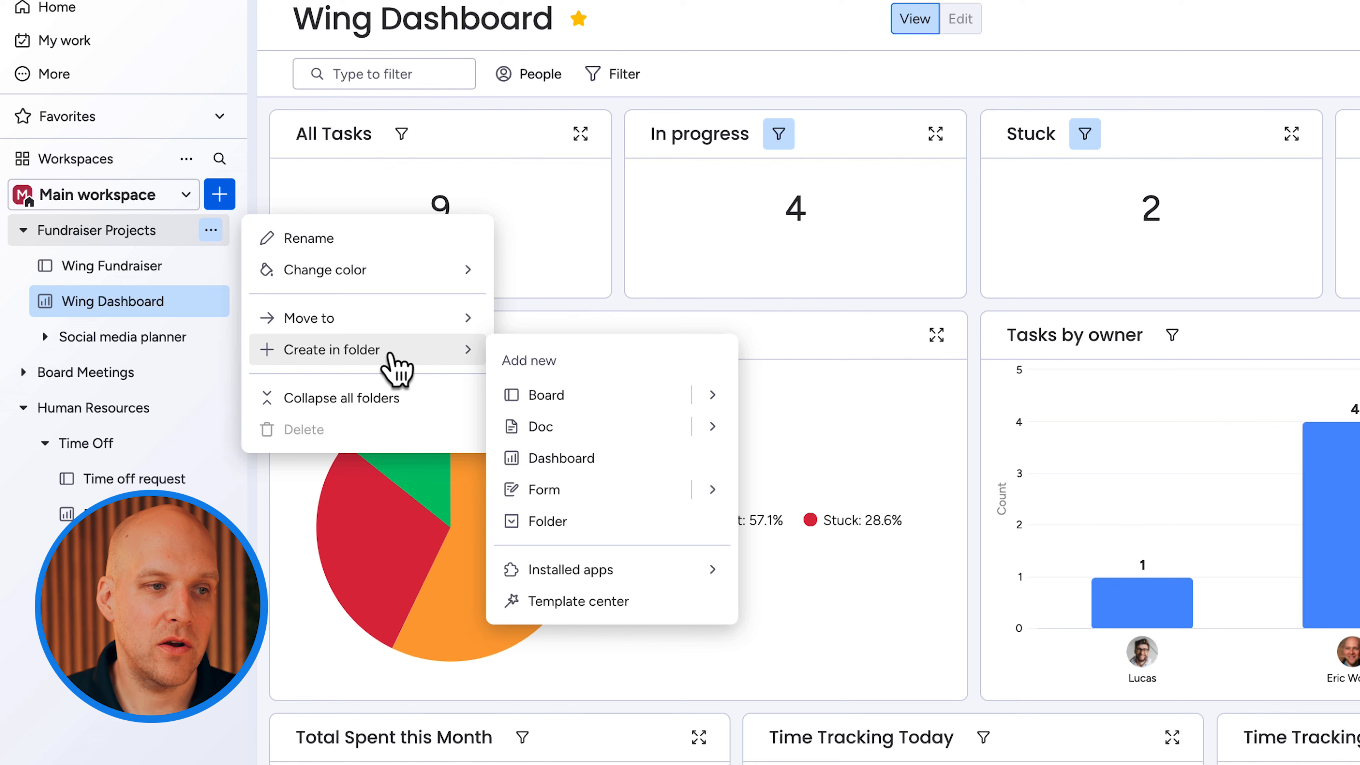
{"action": "left_click", "coordinate": [579, 459]}
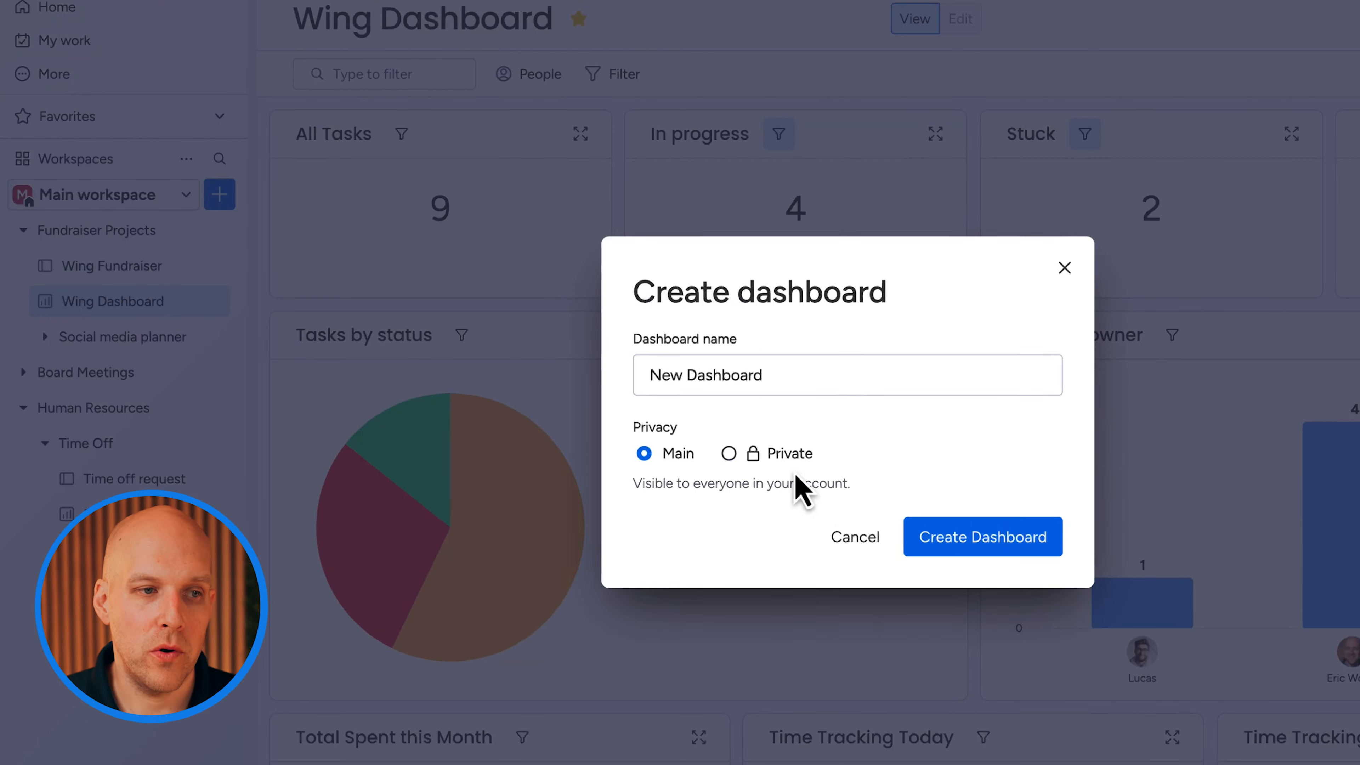
{"action": "left_click", "coordinate": [981, 537]}
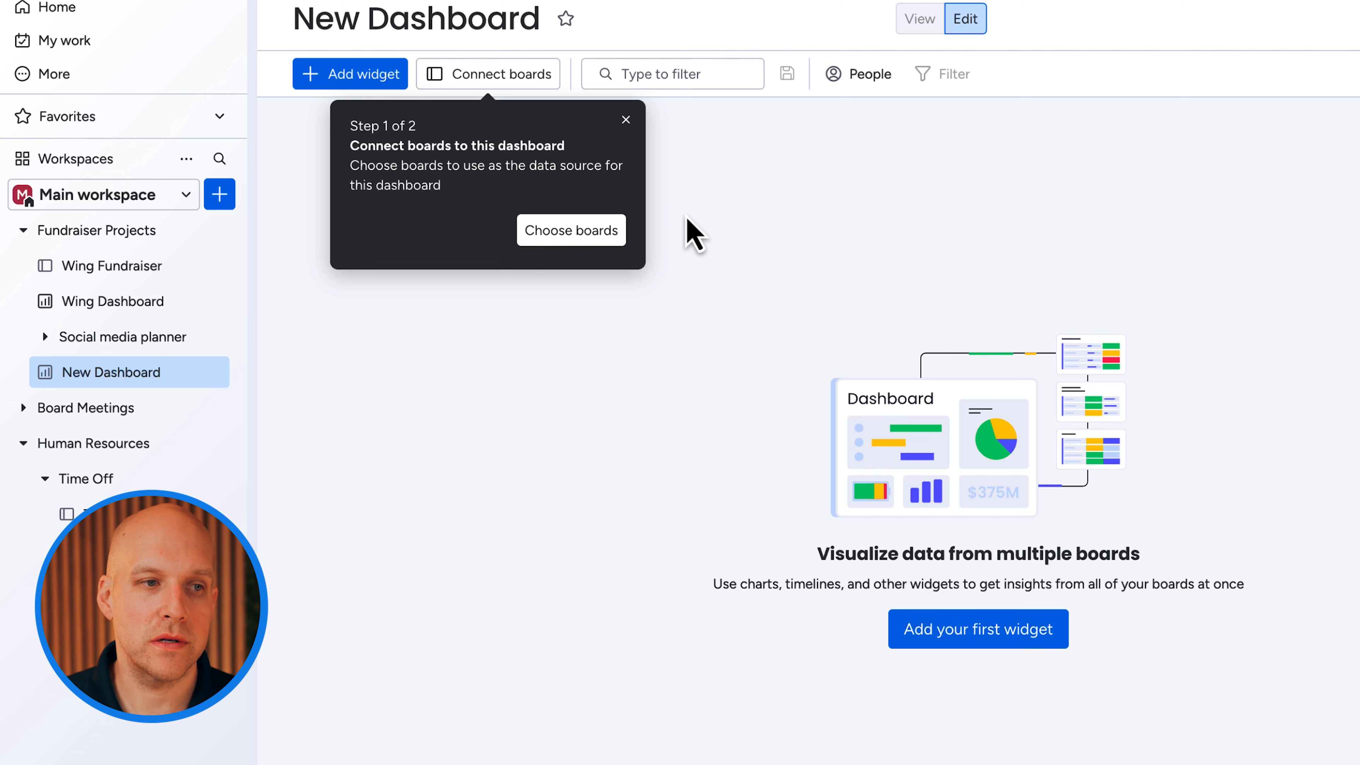
{"action": "left_click", "coordinate": [627, 121]}
Add a Numbers widget to New Dashboard and connect the Wing Fundraiser board as its data source
{"action": "left_click", "coordinate": [971, 642]}
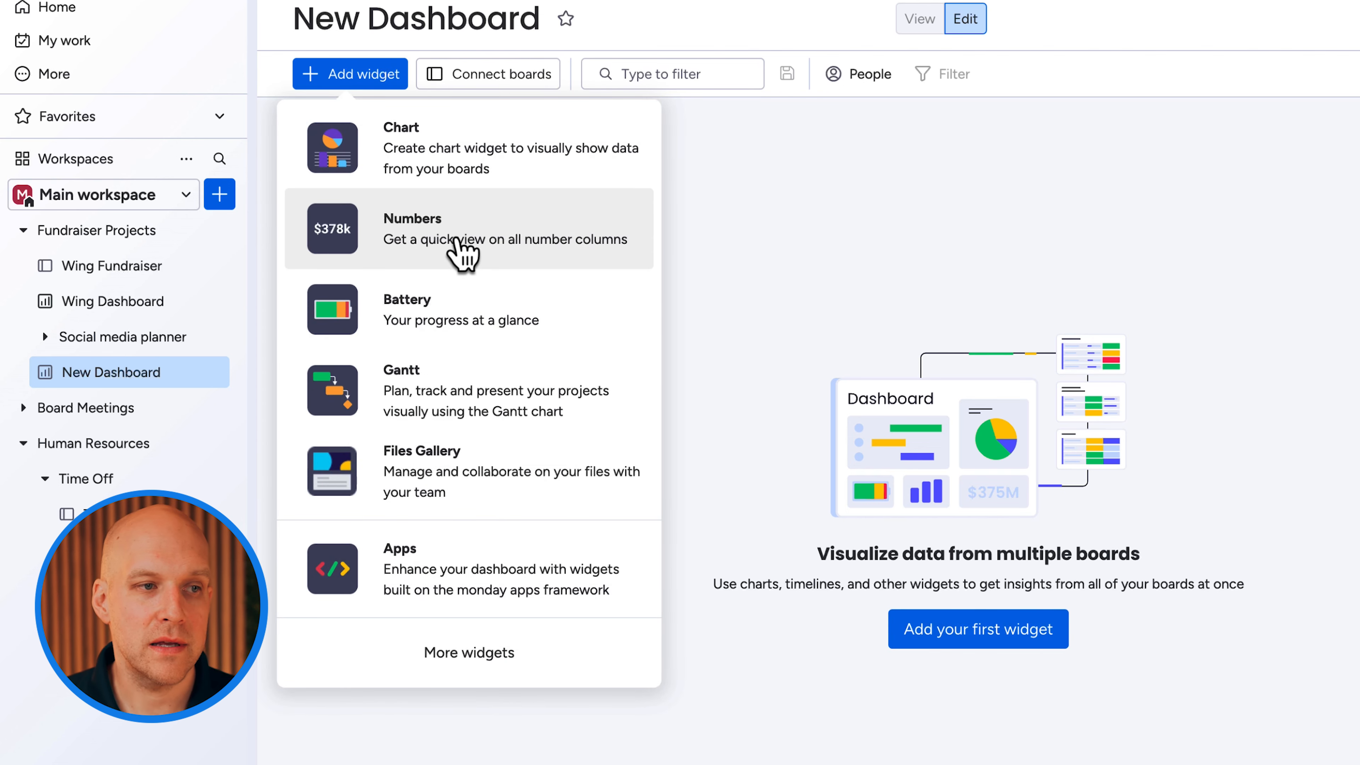
{"action": "left_click", "coordinate": [461, 252]}
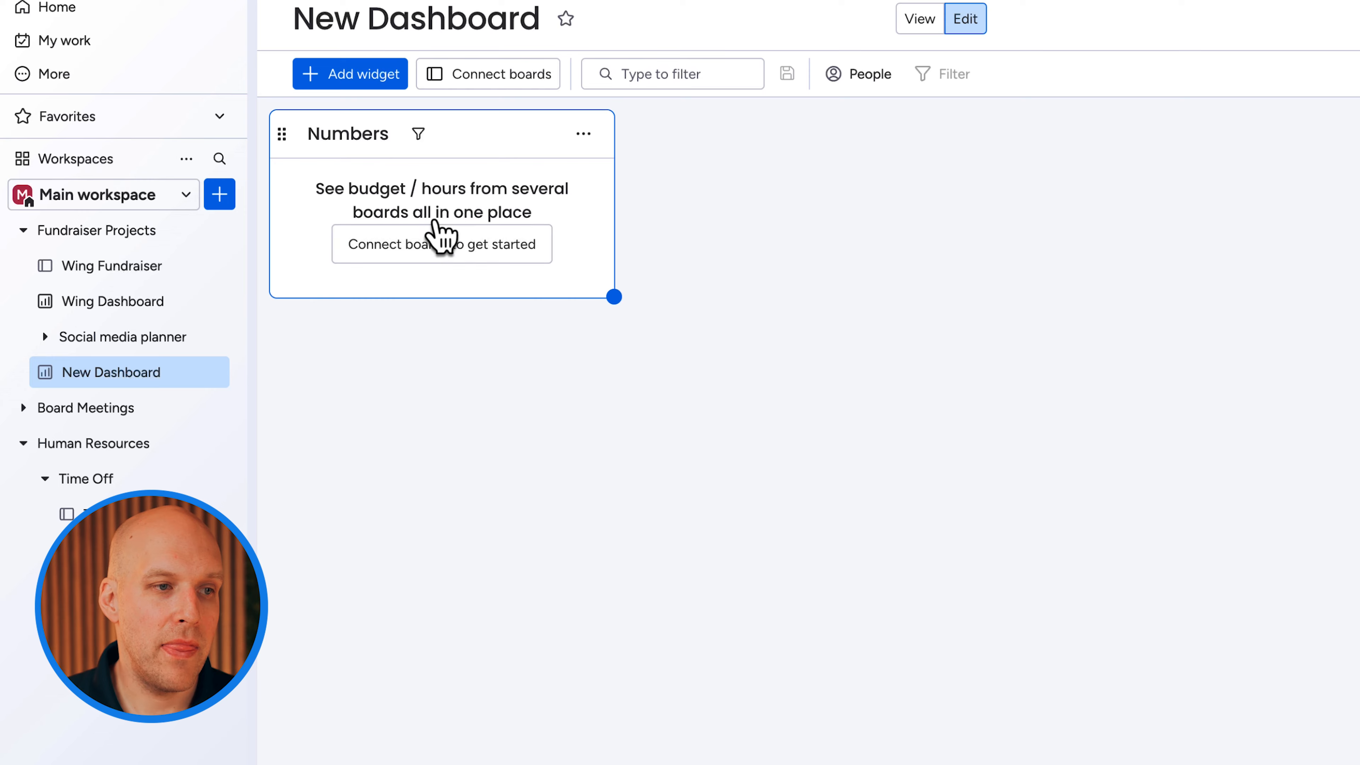
{"action": "left_click", "coordinate": [435, 256]}
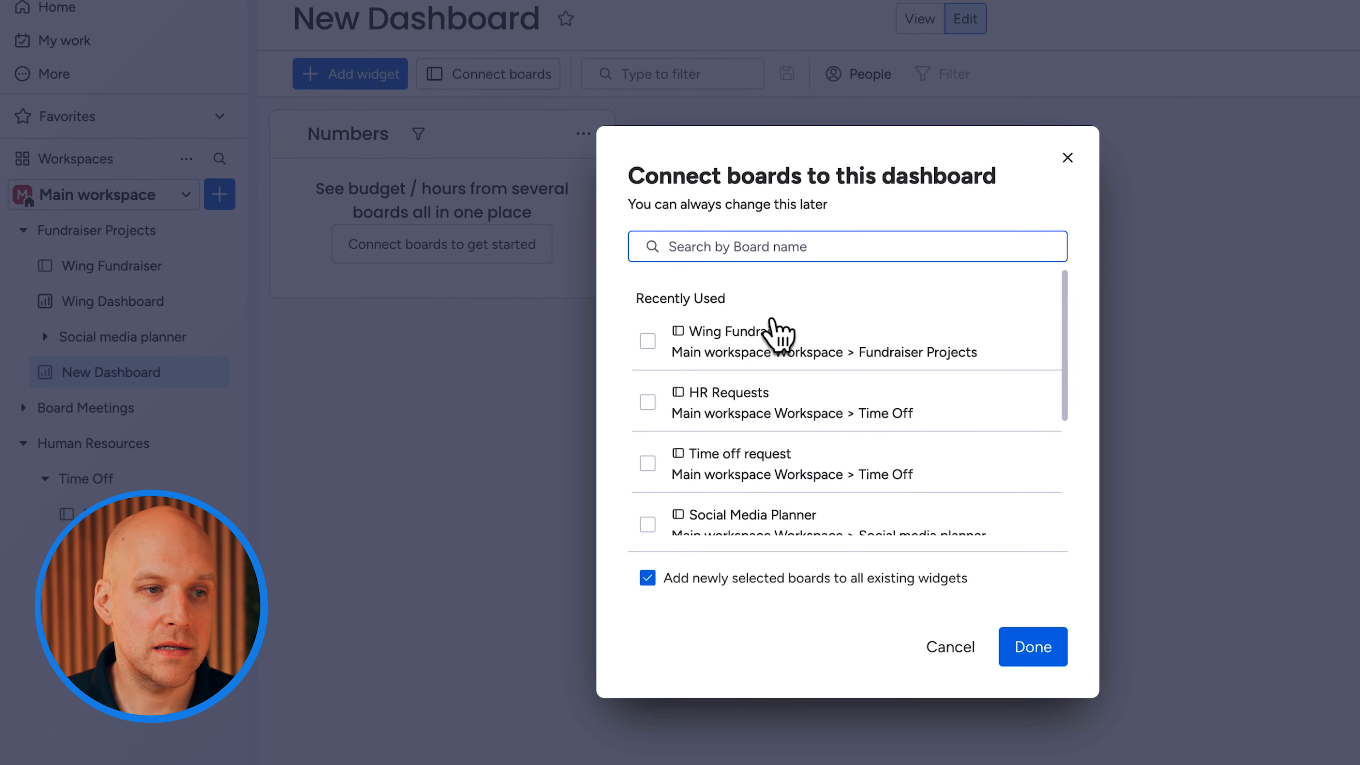
{"action": "scroll", "coordinate": [676, 400], "scroll_direction": "down", "scroll_amount": 1}
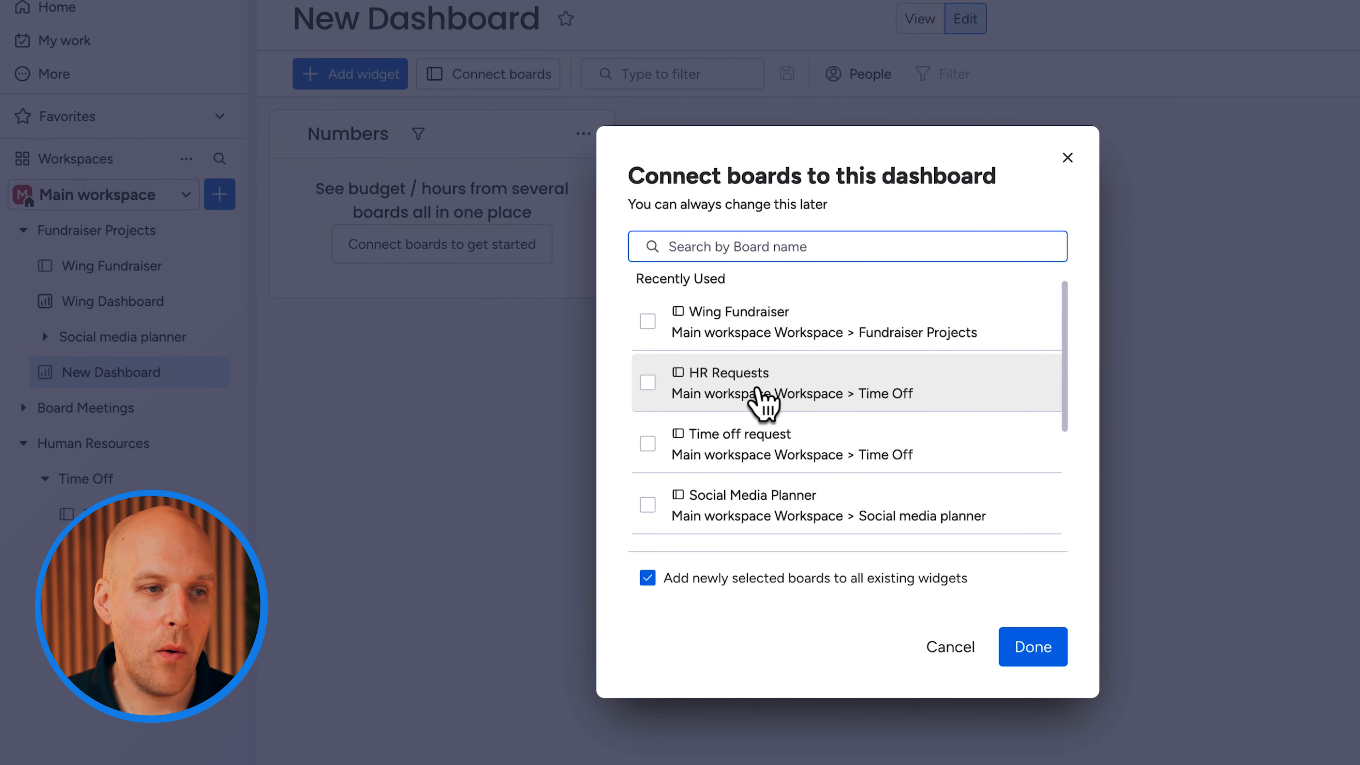
{"action": "left_click", "coordinate": [647, 322]}
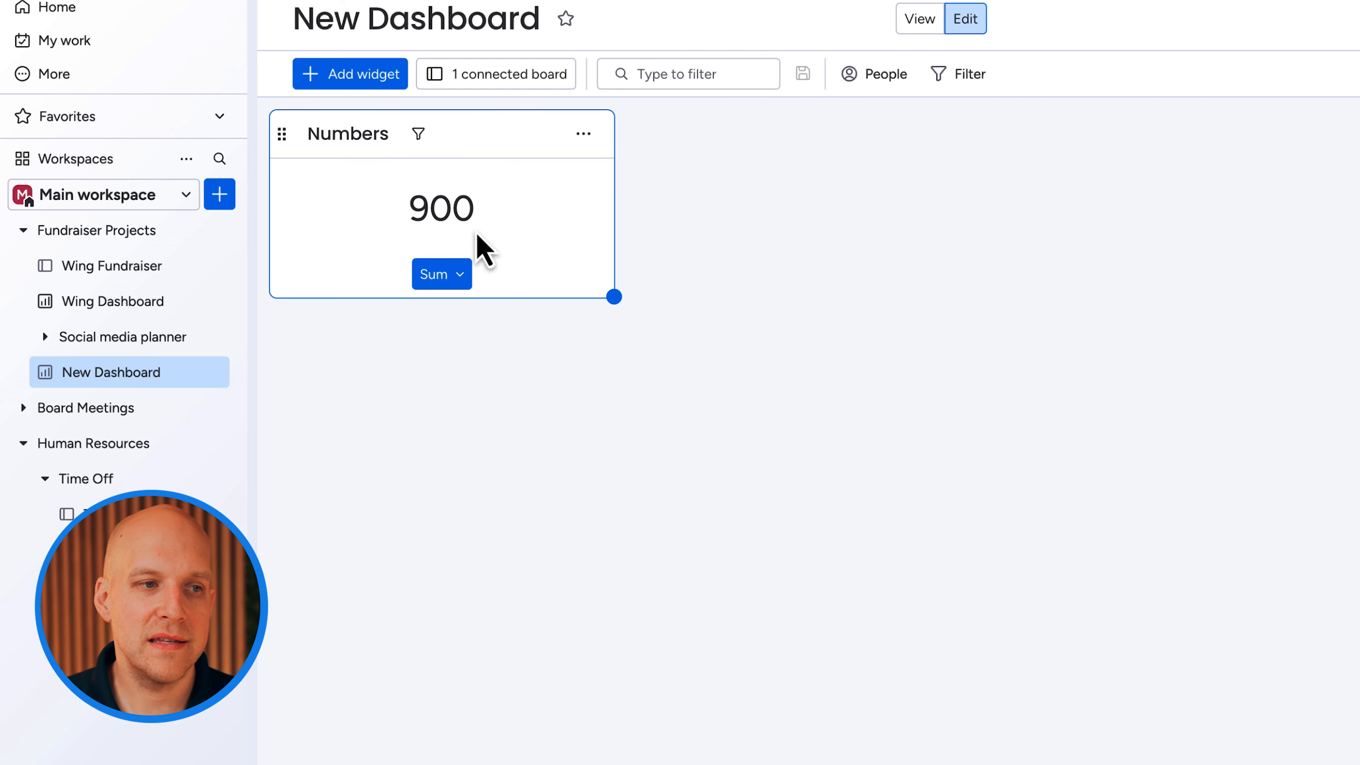
Set the Numbers widget's unit to dollars ($) in its customization settings
{"action": "left_click", "coordinate": [580, 136]}
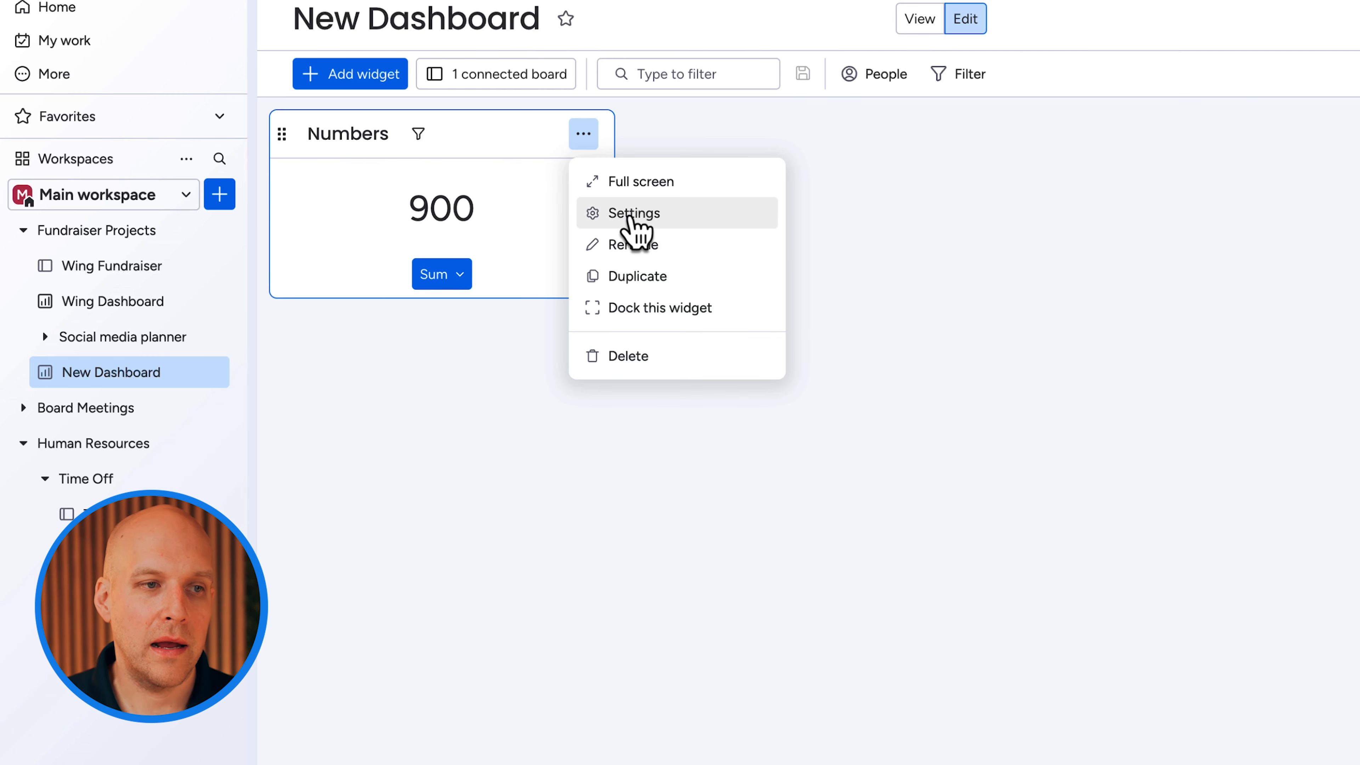
{"action": "left_click", "coordinate": [626, 215]}
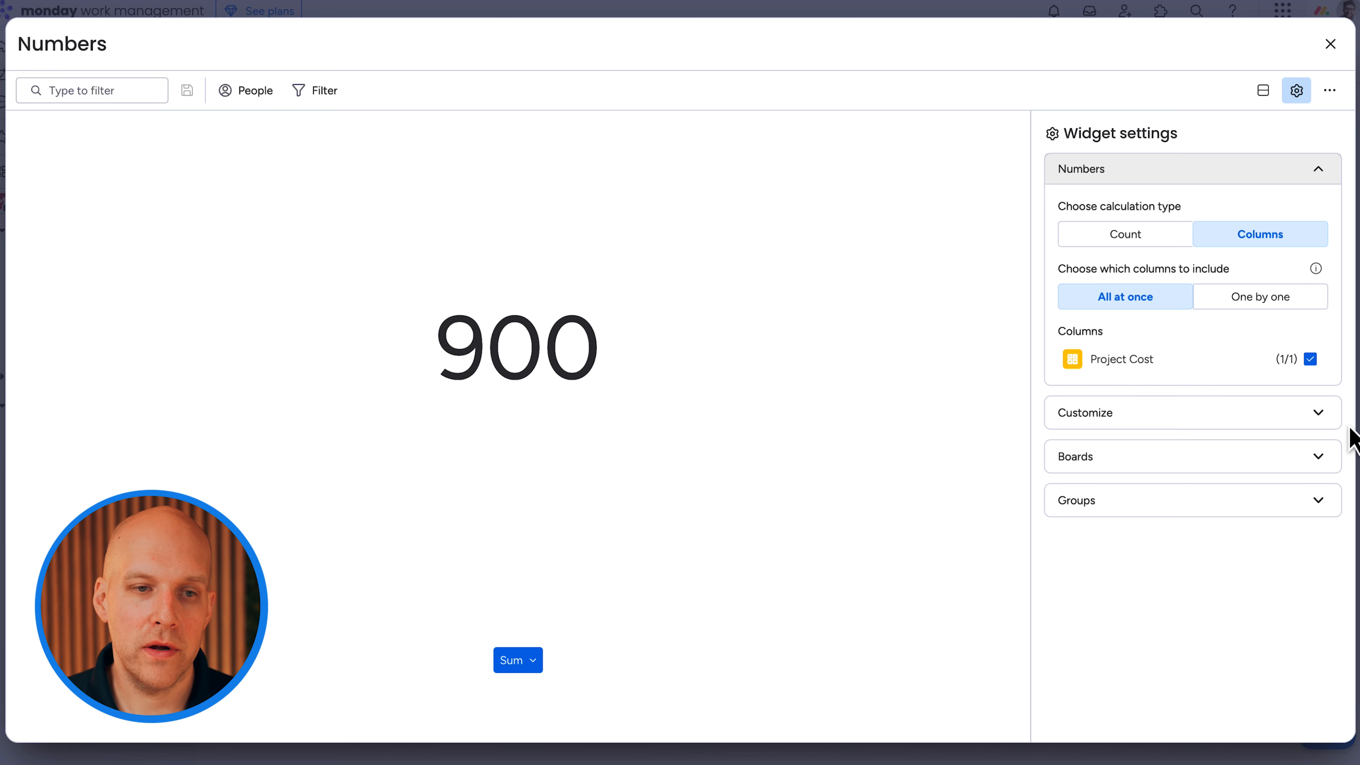
{"action": "left_click", "coordinate": [1320, 424]}
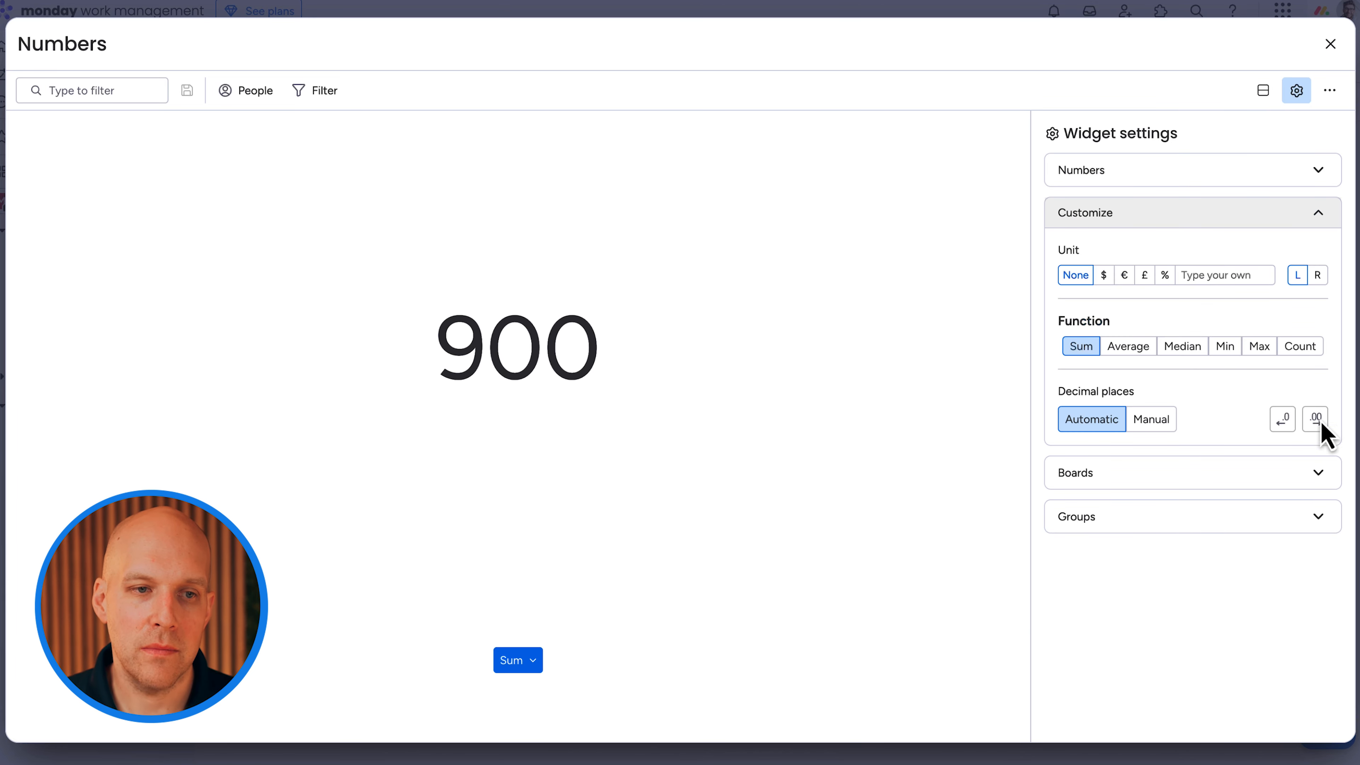
{"action": "left_click", "coordinate": [1104, 276]}
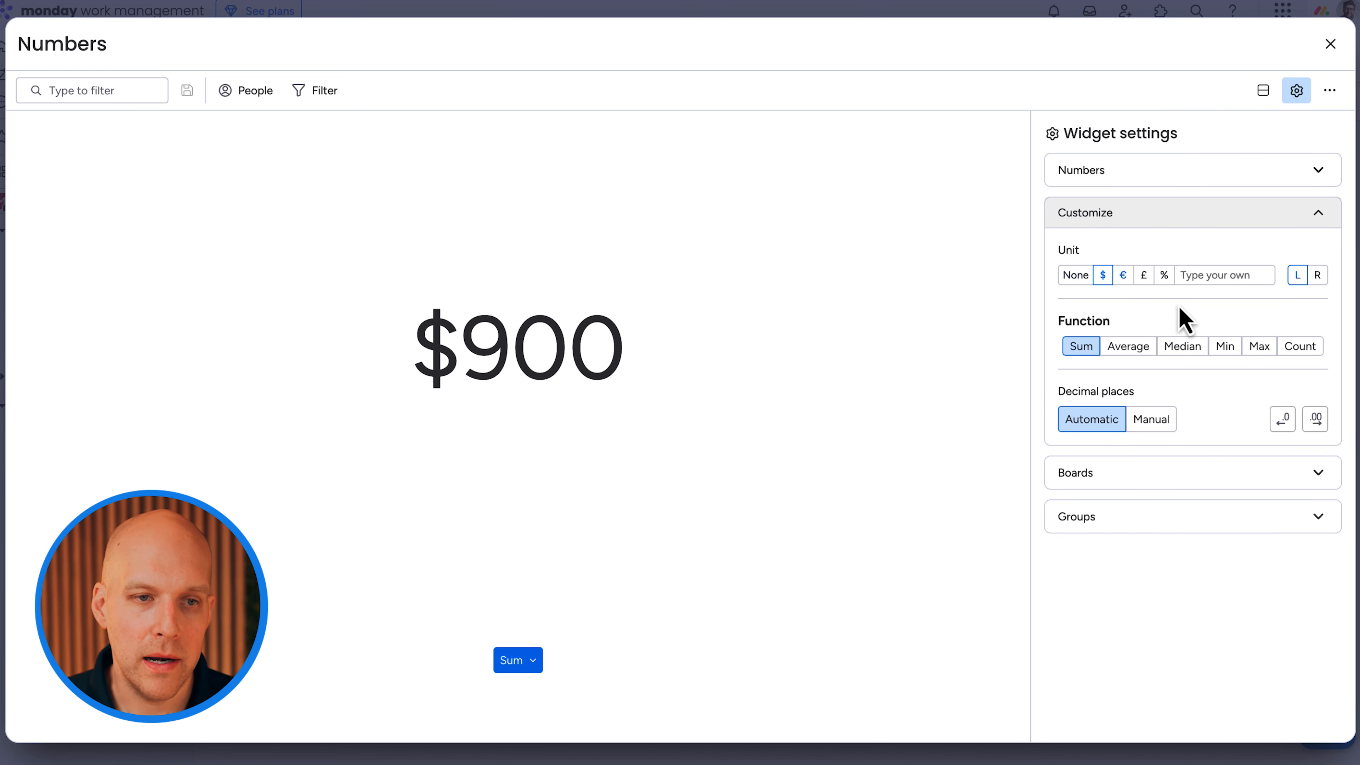
Limit the Numbers widget to the Completed group of Wing Fundraiser, leaving To-Do out
{"action": "left_click", "coordinate": [1326, 519]}
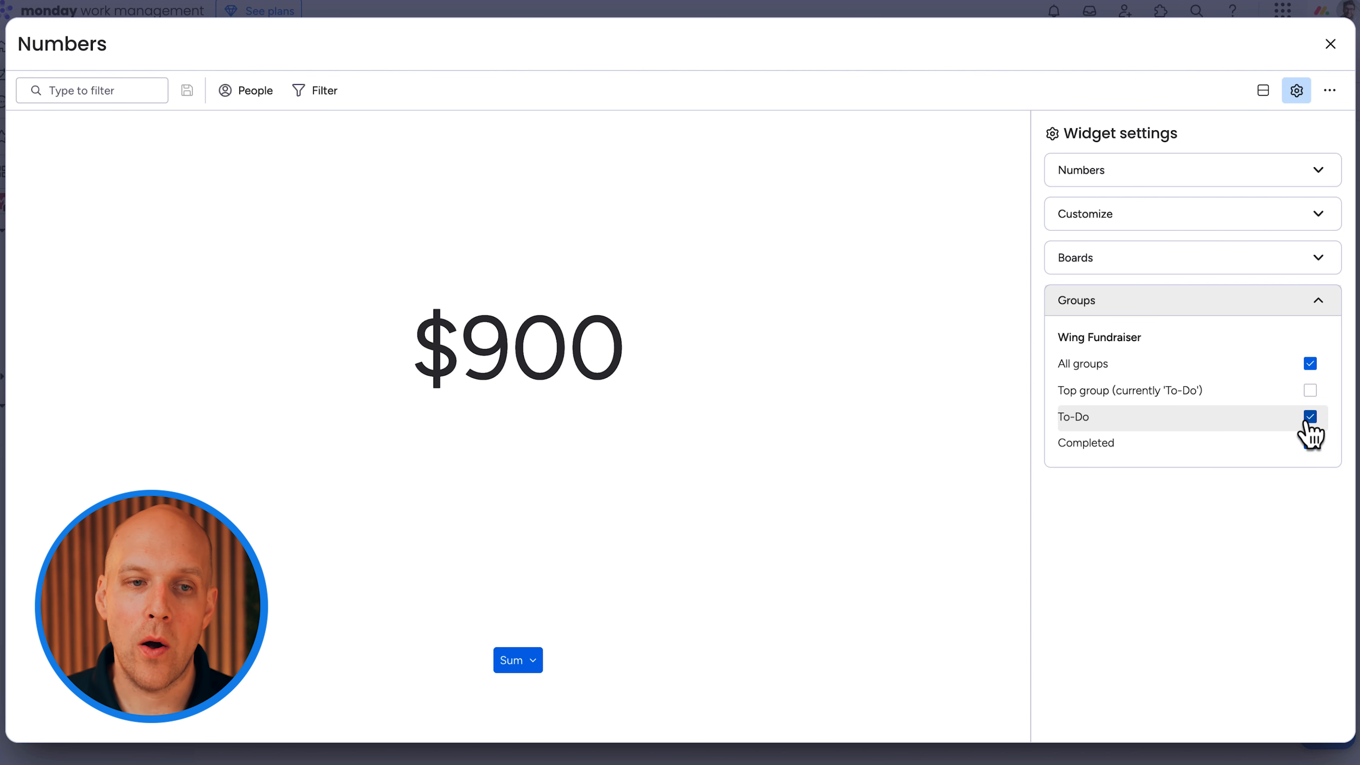
{"action": "left_click", "coordinate": [1310, 417]}
{"action": "left_click", "coordinate": [1310, 442]}
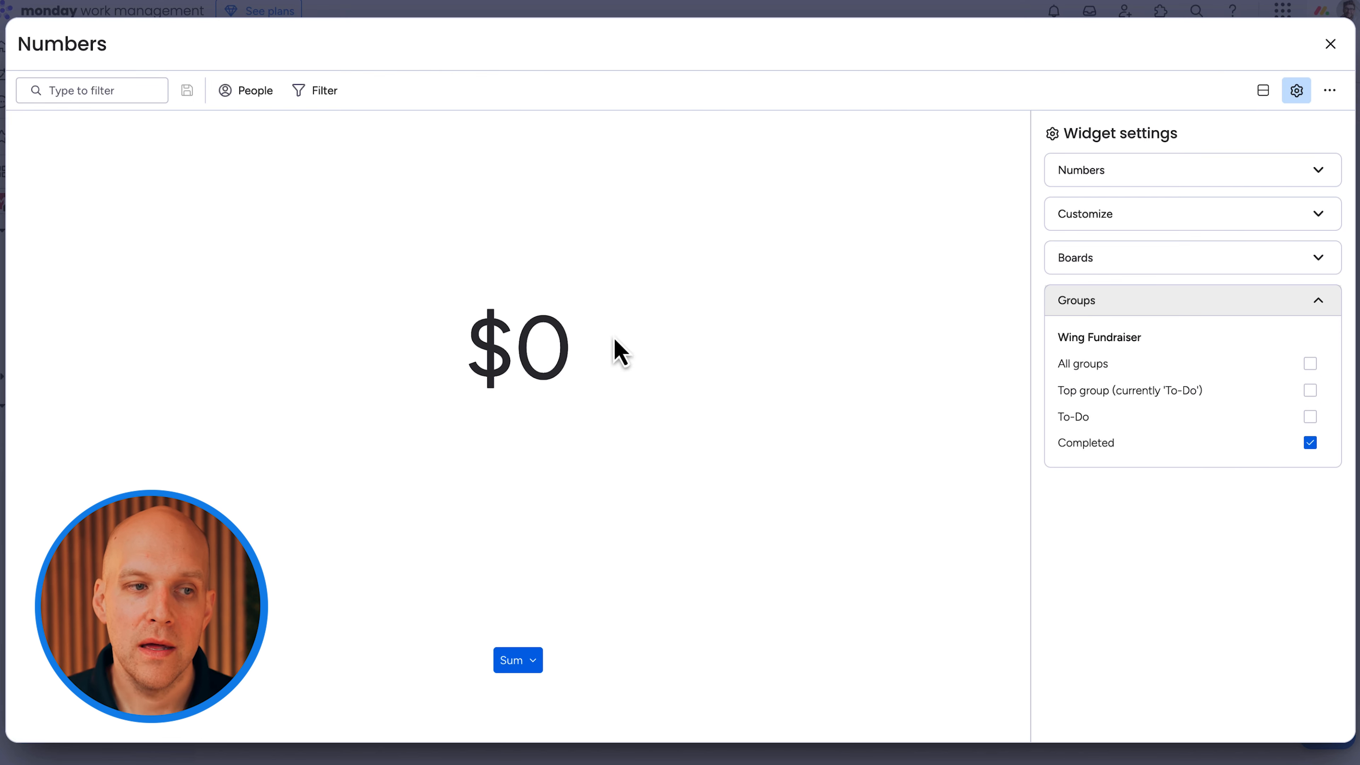
{"action": "left_click", "coordinate": [1310, 419]}
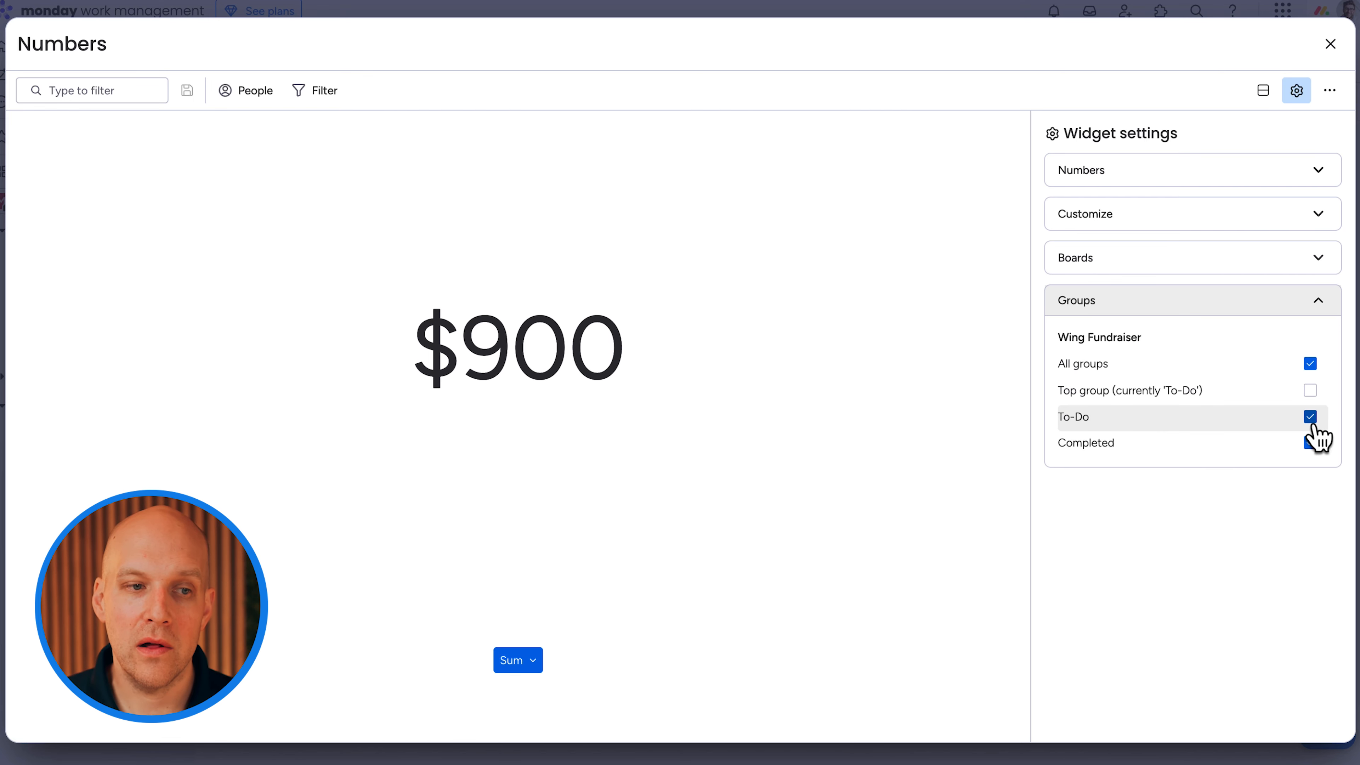
{"action": "left_click", "coordinate": [1310, 418]}
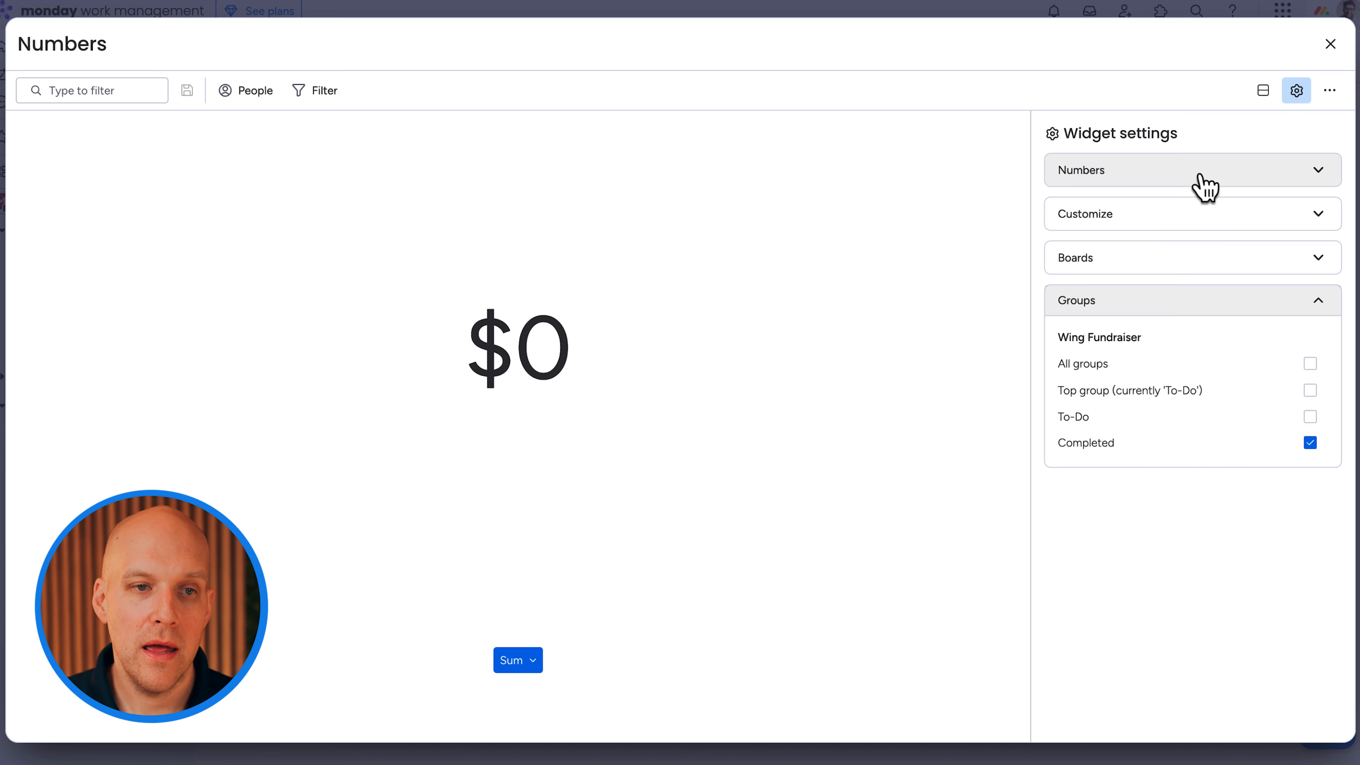
Rename the Numbers widget as Completed Work
{"action": "left_click", "coordinate": [79, 44]}
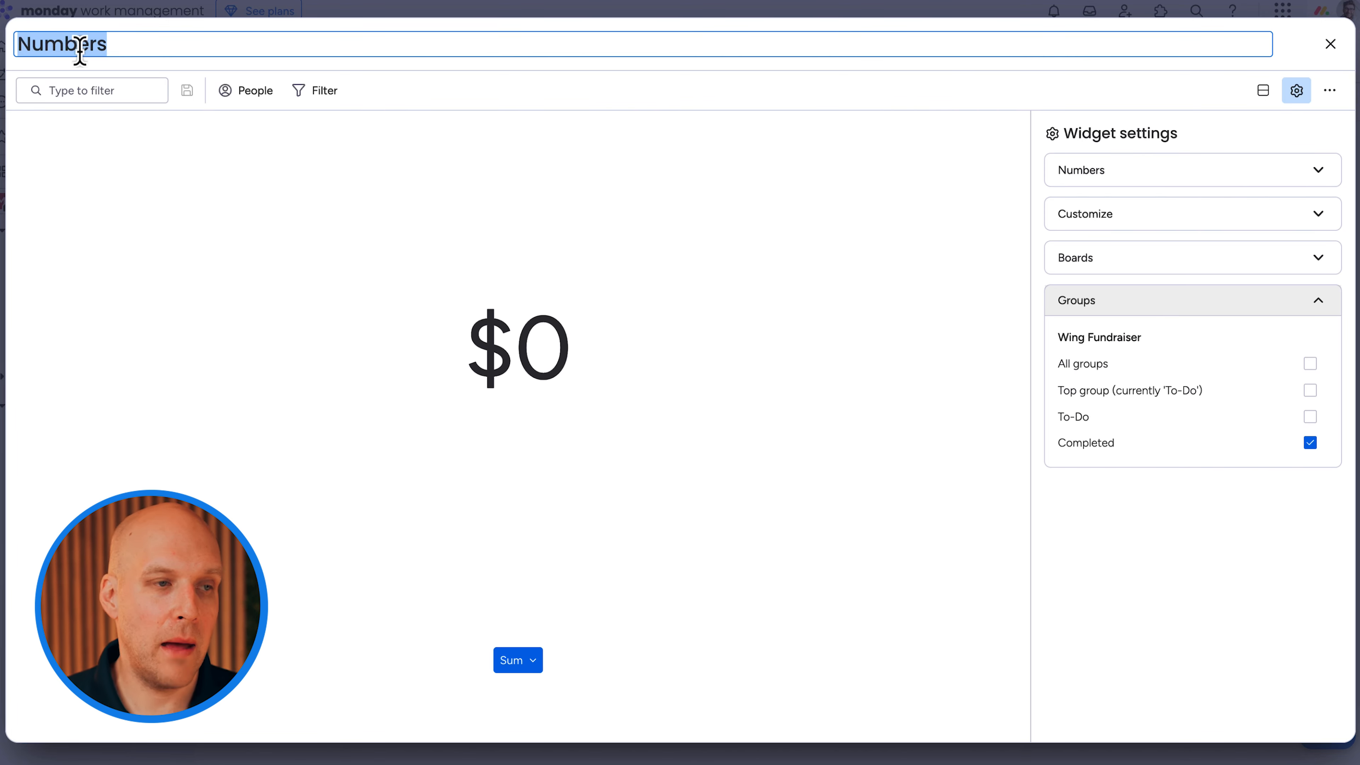
{"action": "type", "text": "Completed Work"}
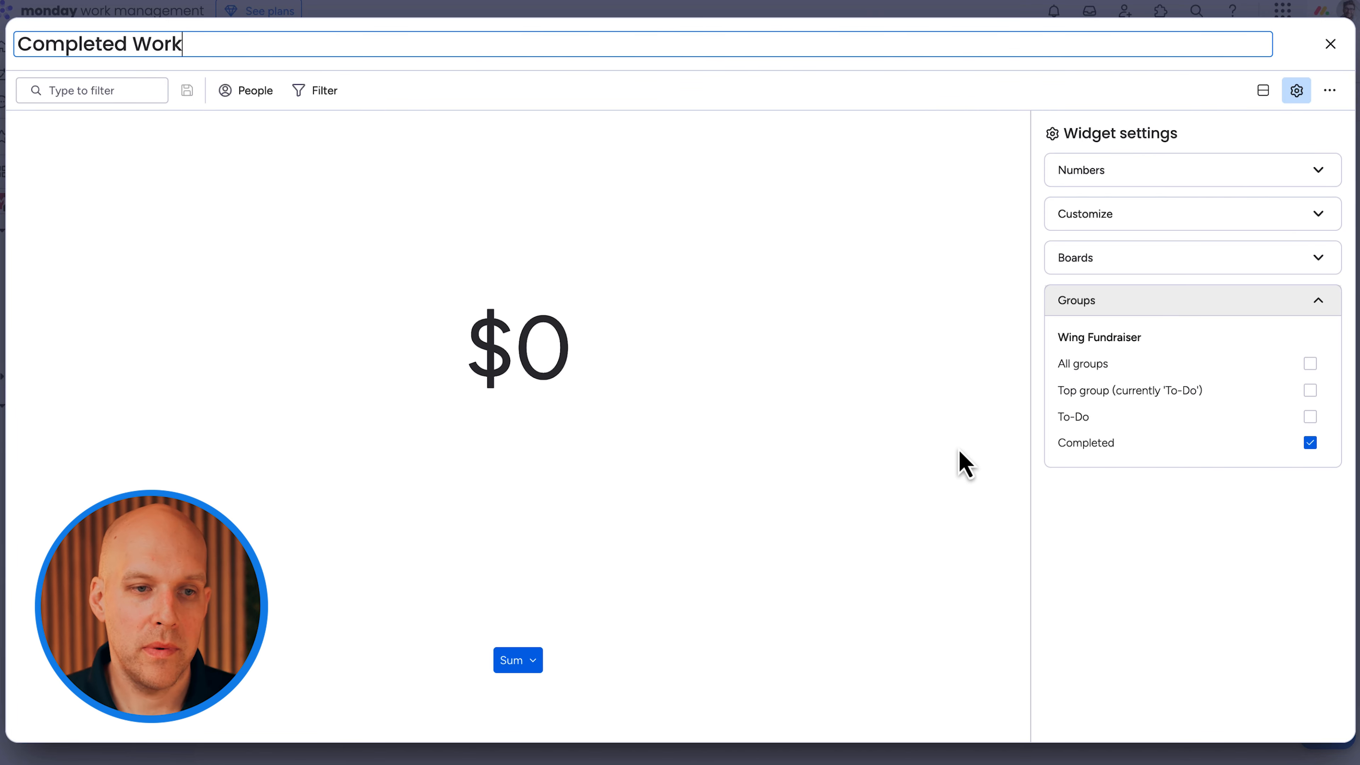
{"action": "left_click", "coordinate": [1119, 517]}
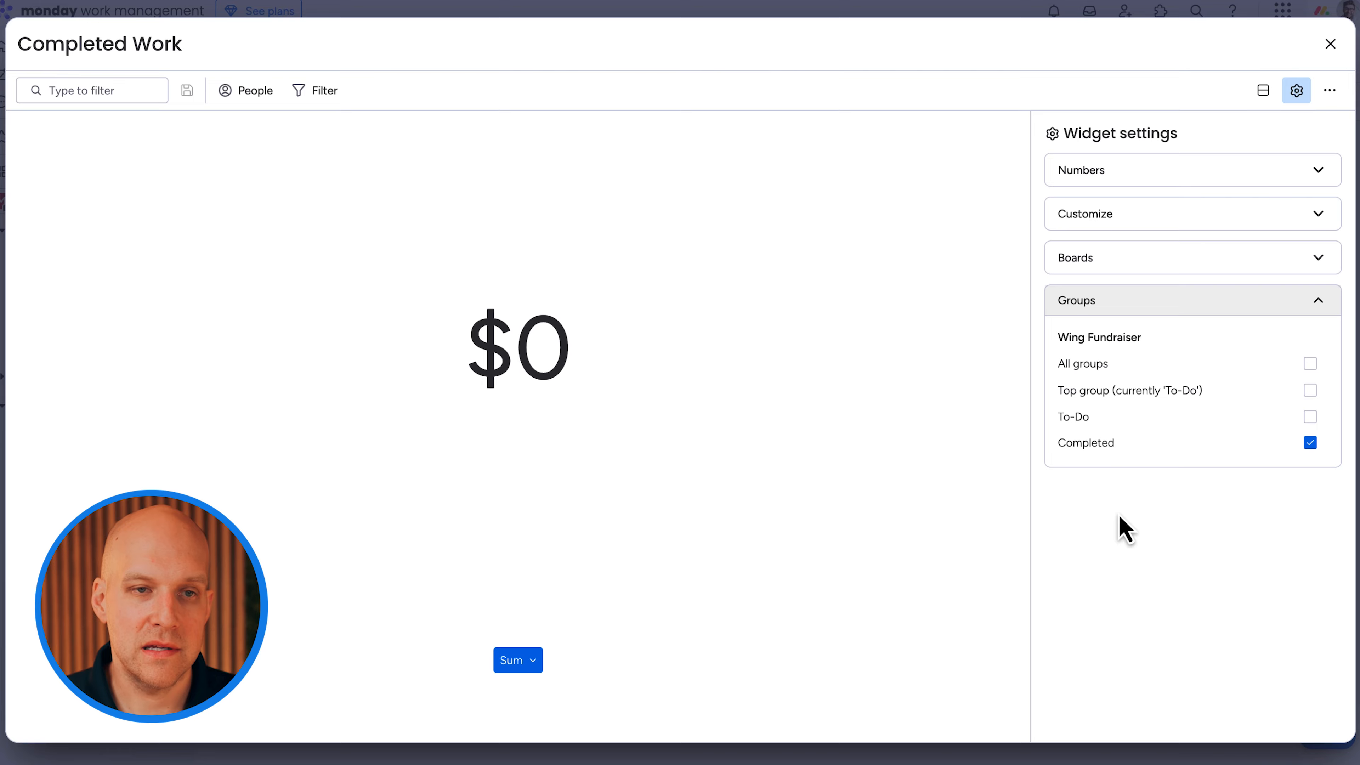
Close the Completed Work widget settings and set the Build website landing page task's status to Done on the Wing Fundraiser board
{"action": "left_click", "coordinate": [1332, 45]}
{"action": "mouse_move", "coordinate": [269, 217]}
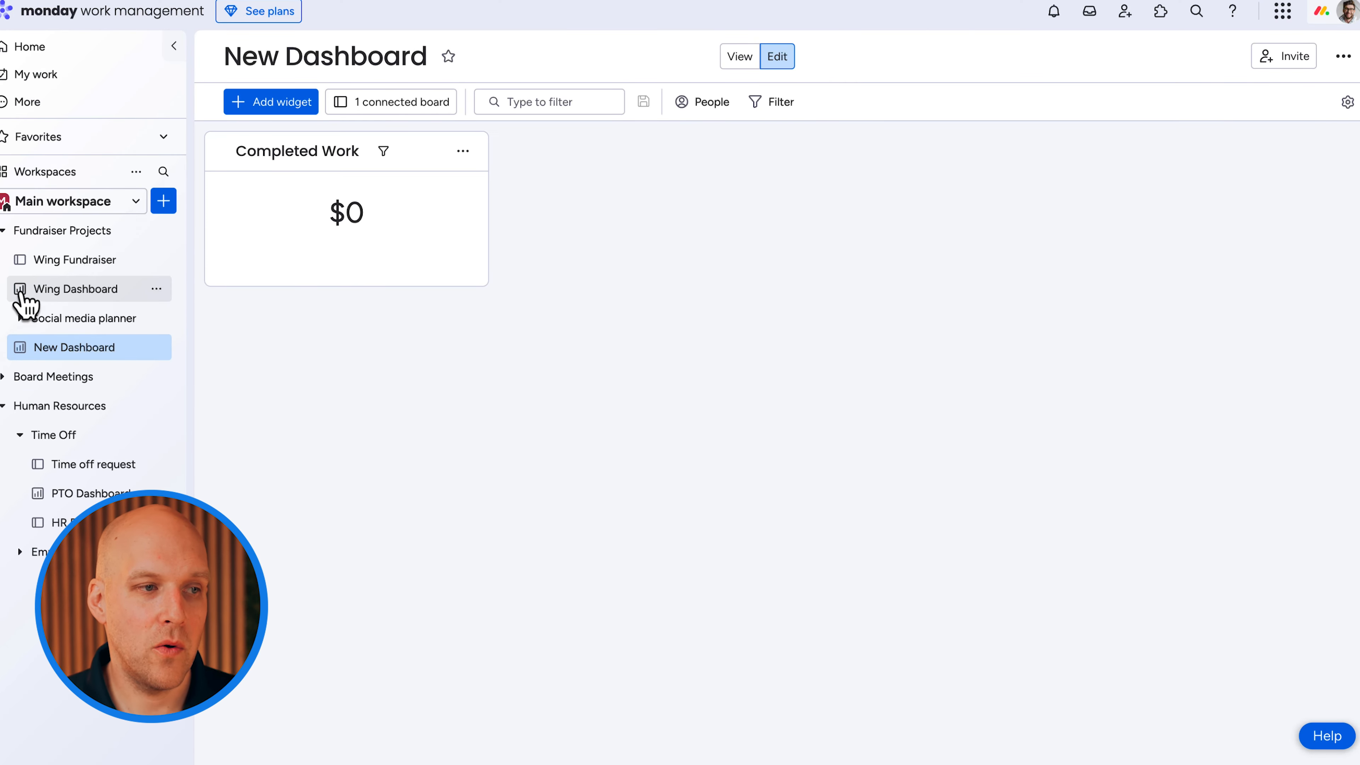
{"action": "left_click", "coordinate": [21, 261]}
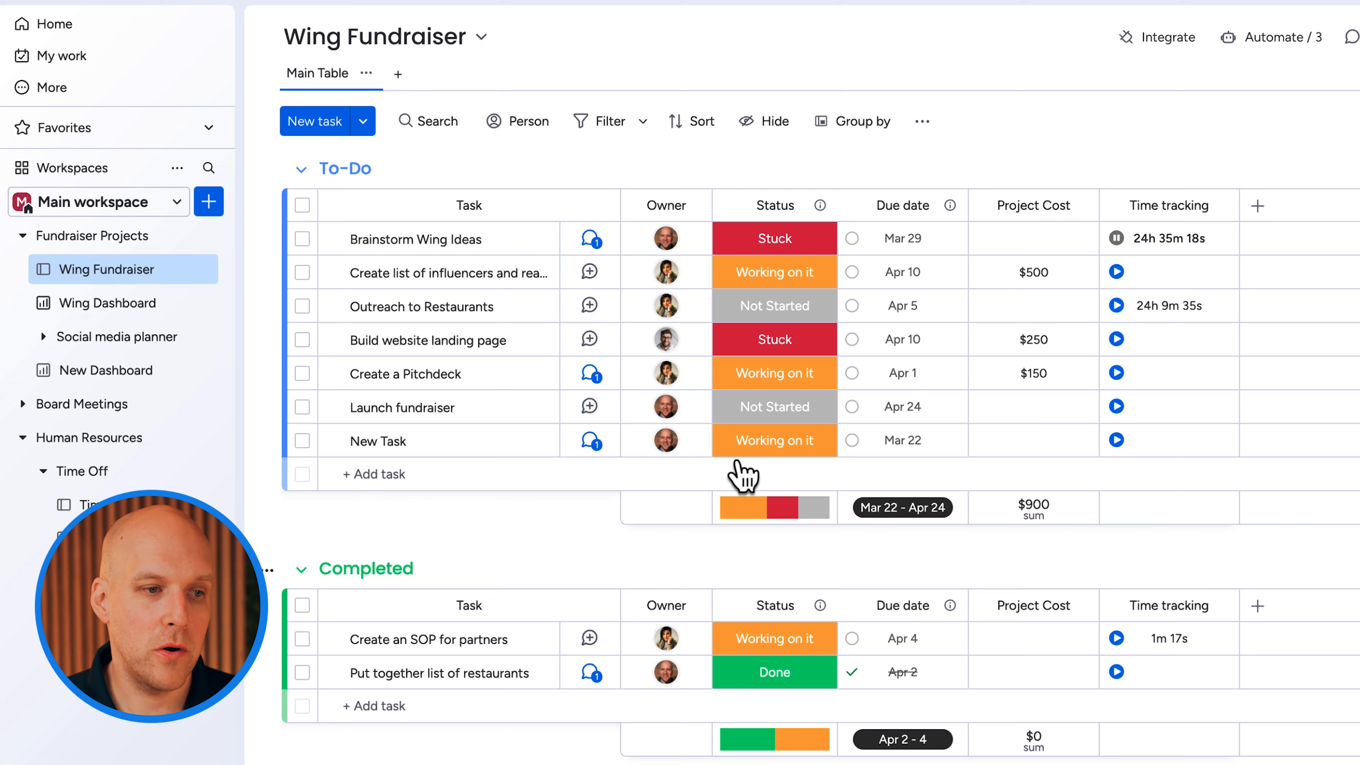
{"action": "left_click", "coordinate": [799, 340]}
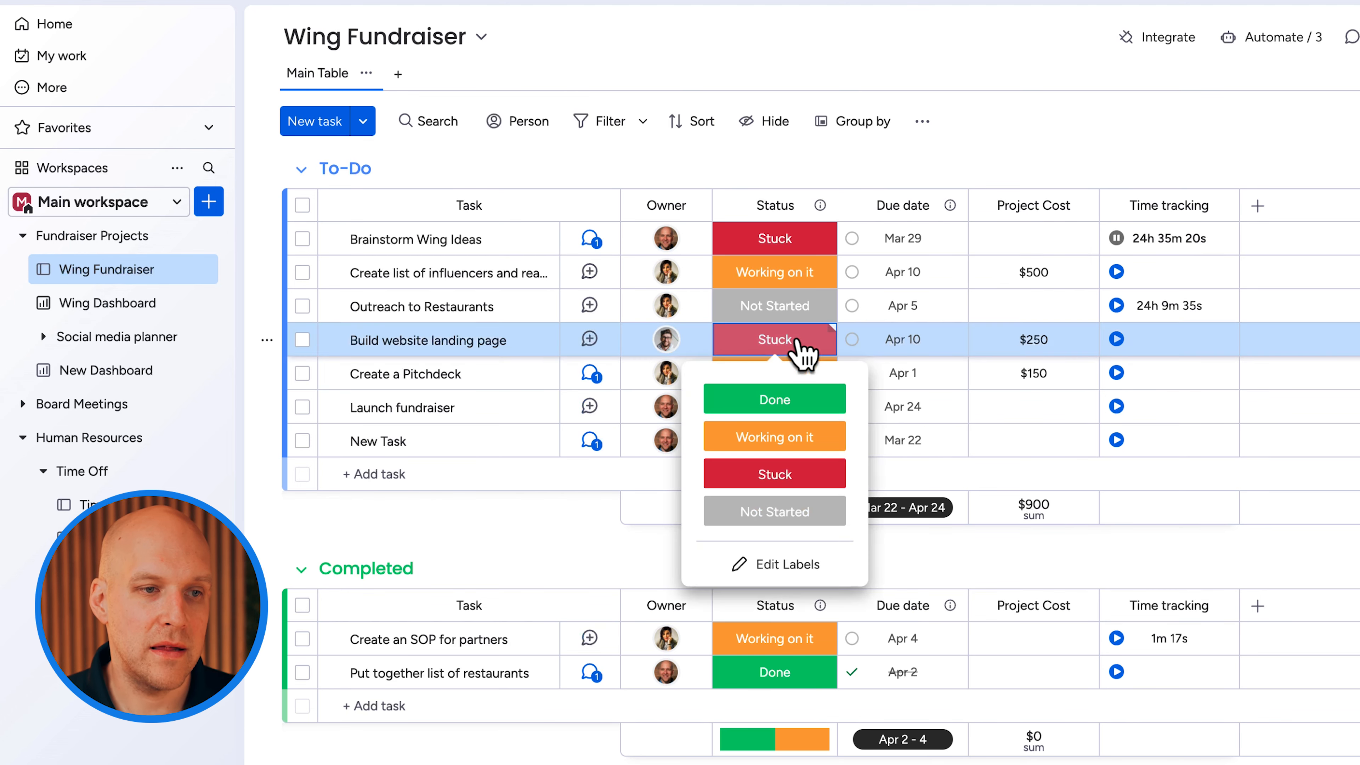
{"action": "left_click", "coordinate": [802, 402]}
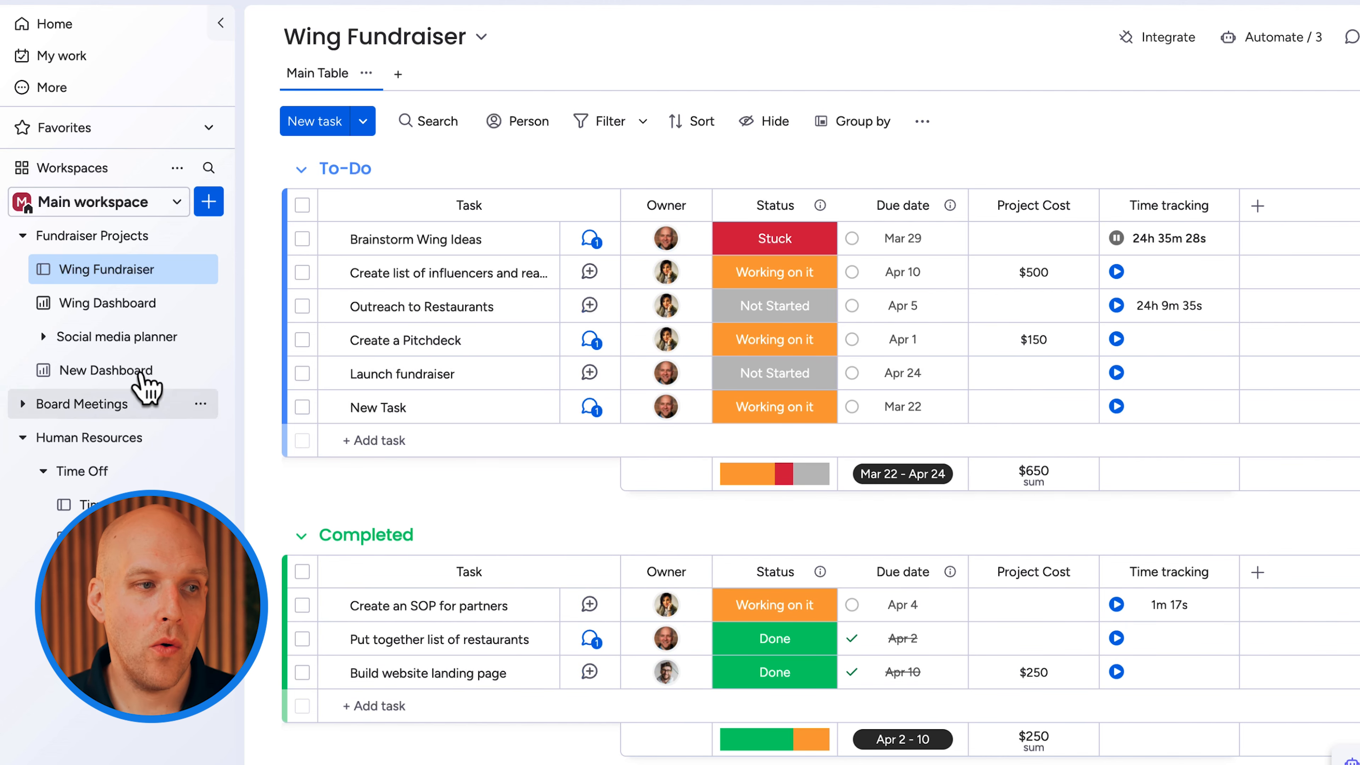
Return to New Dashboard and add a Battery widget
{"action": "left_click", "coordinate": [124, 380]}
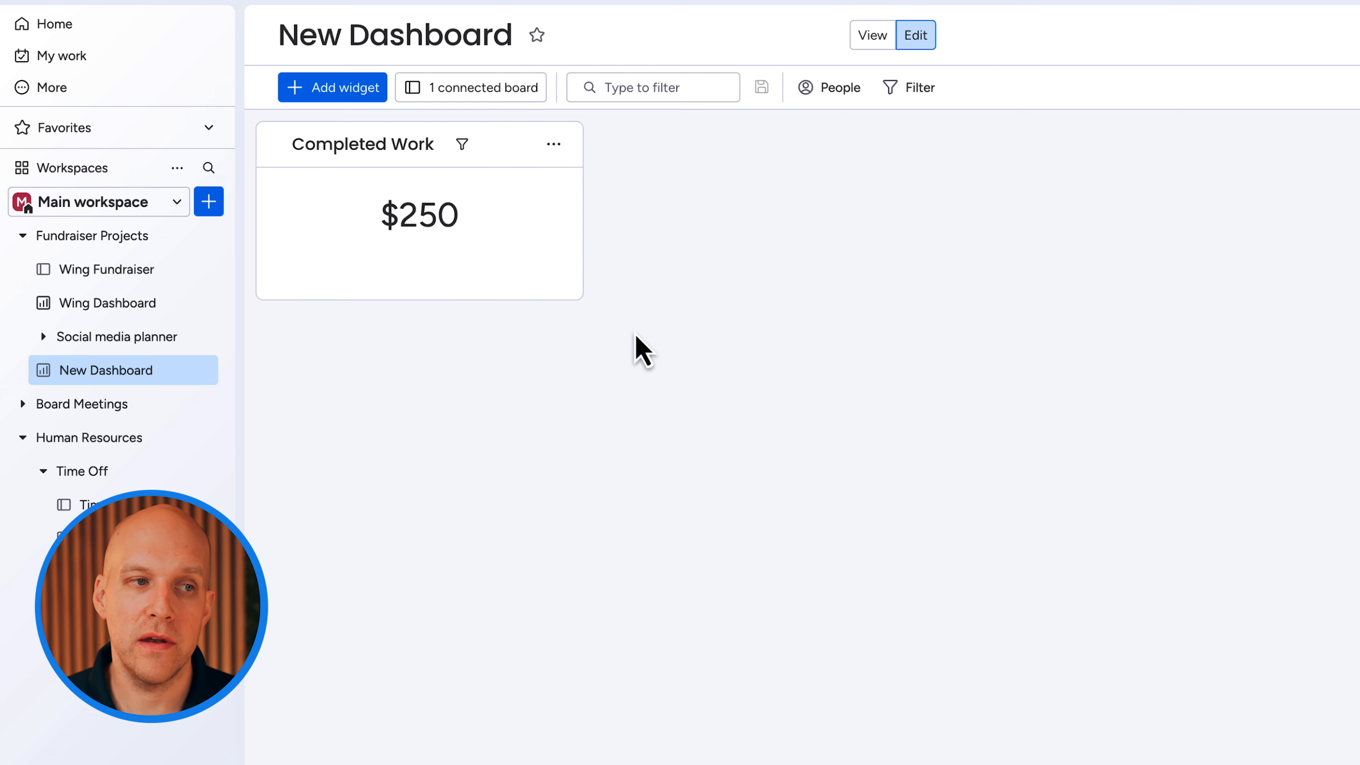
{"action": "left_click", "coordinate": [323, 95]}
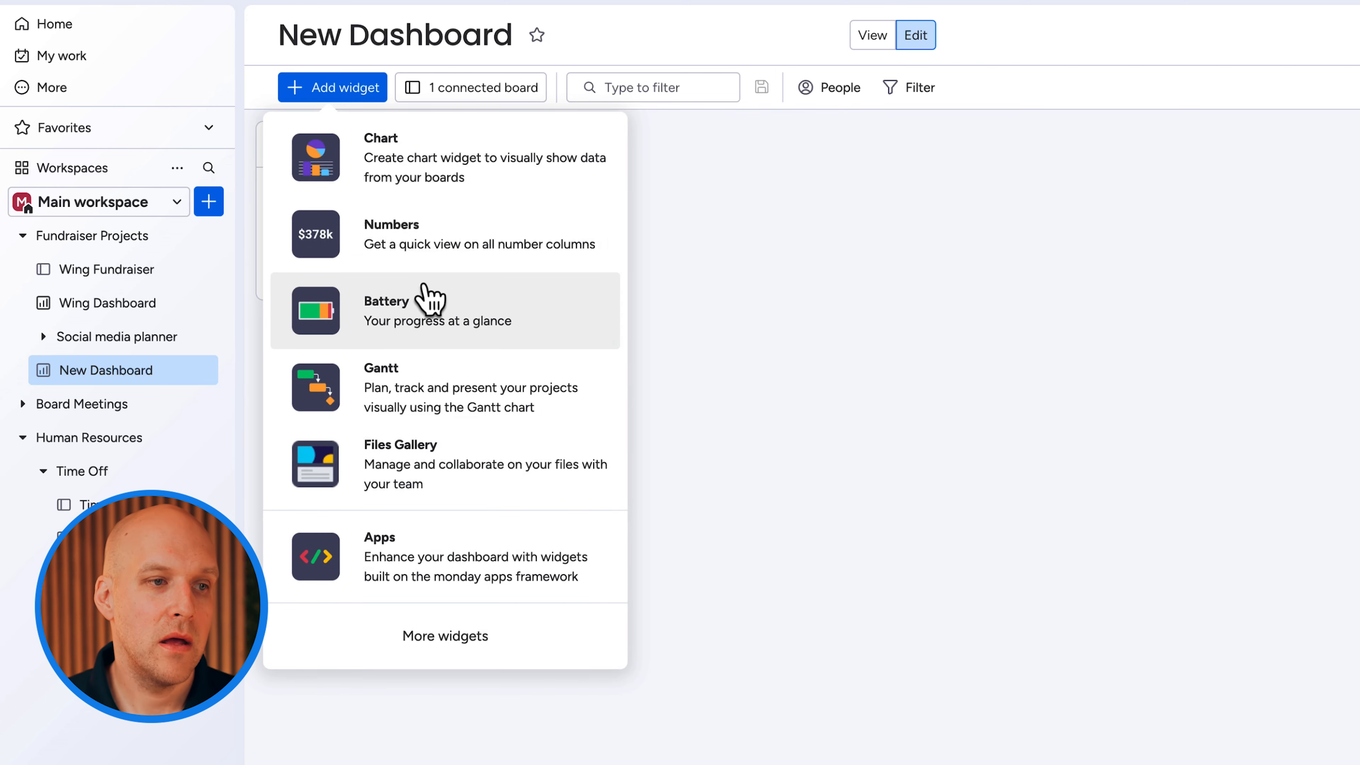
{"action": "left_click", "coordinate": [425, 319]}
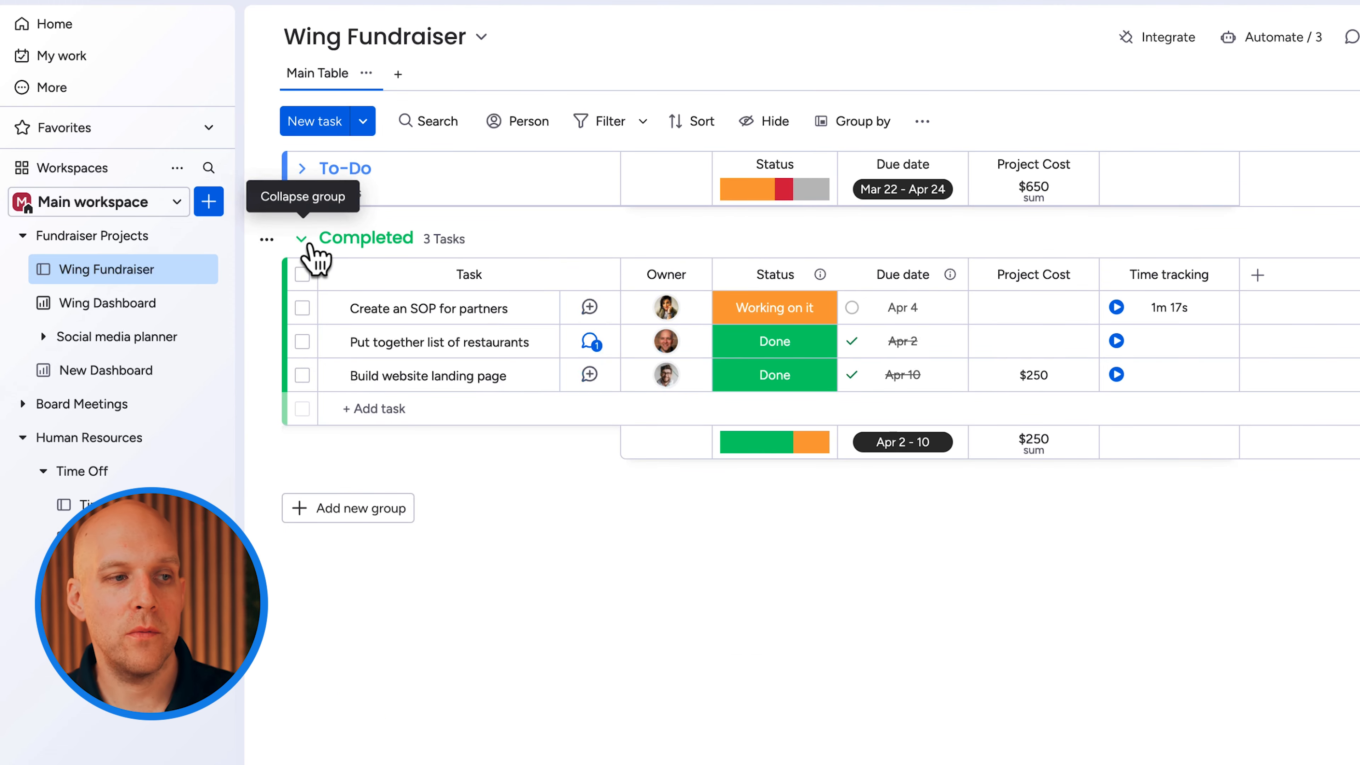
Collapse the Completed group on the Wing Fundraiser board, and expand both the Completed and To-Do groups
{"action": "left_click", "coordinate": [308, 244]}
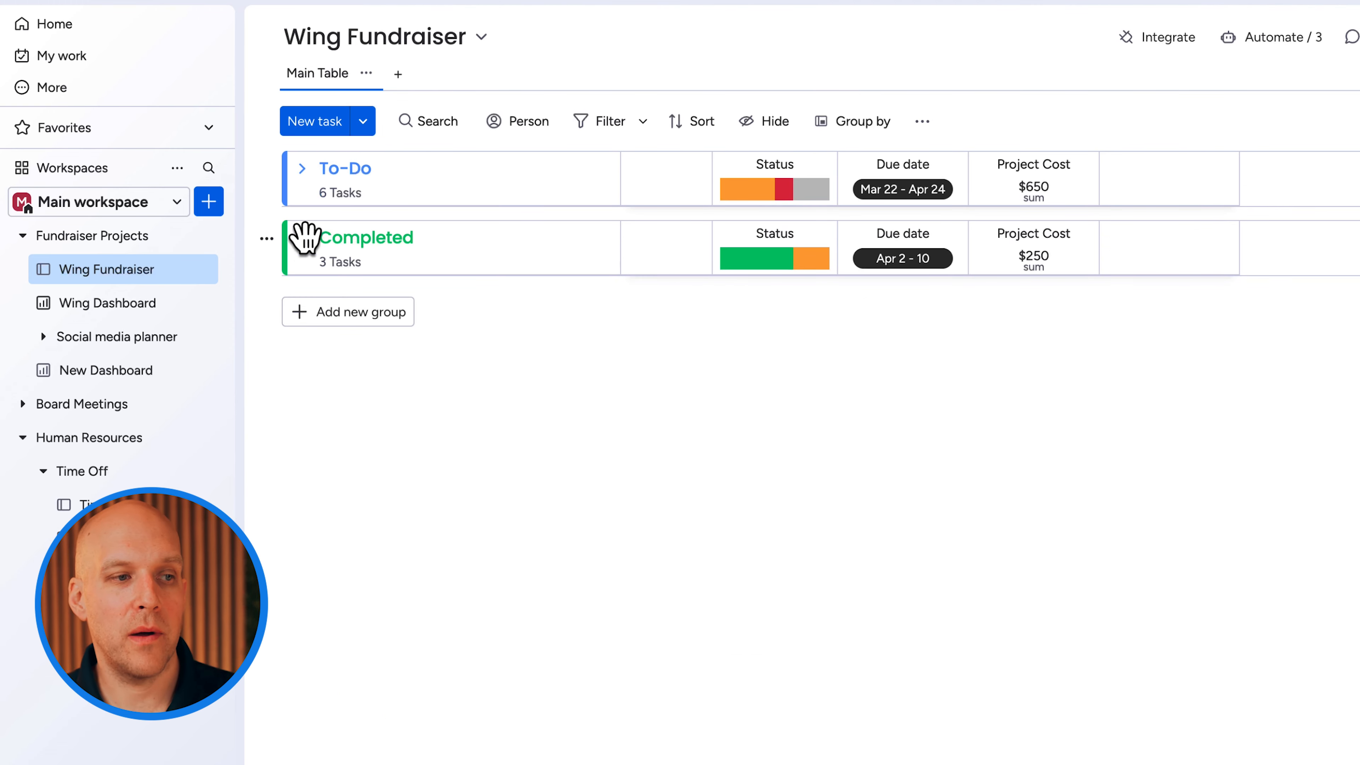
{"action": "left_click", "coordinate": [303, 243]}
{"action": "left_click", "coordinate": [301, 190]}
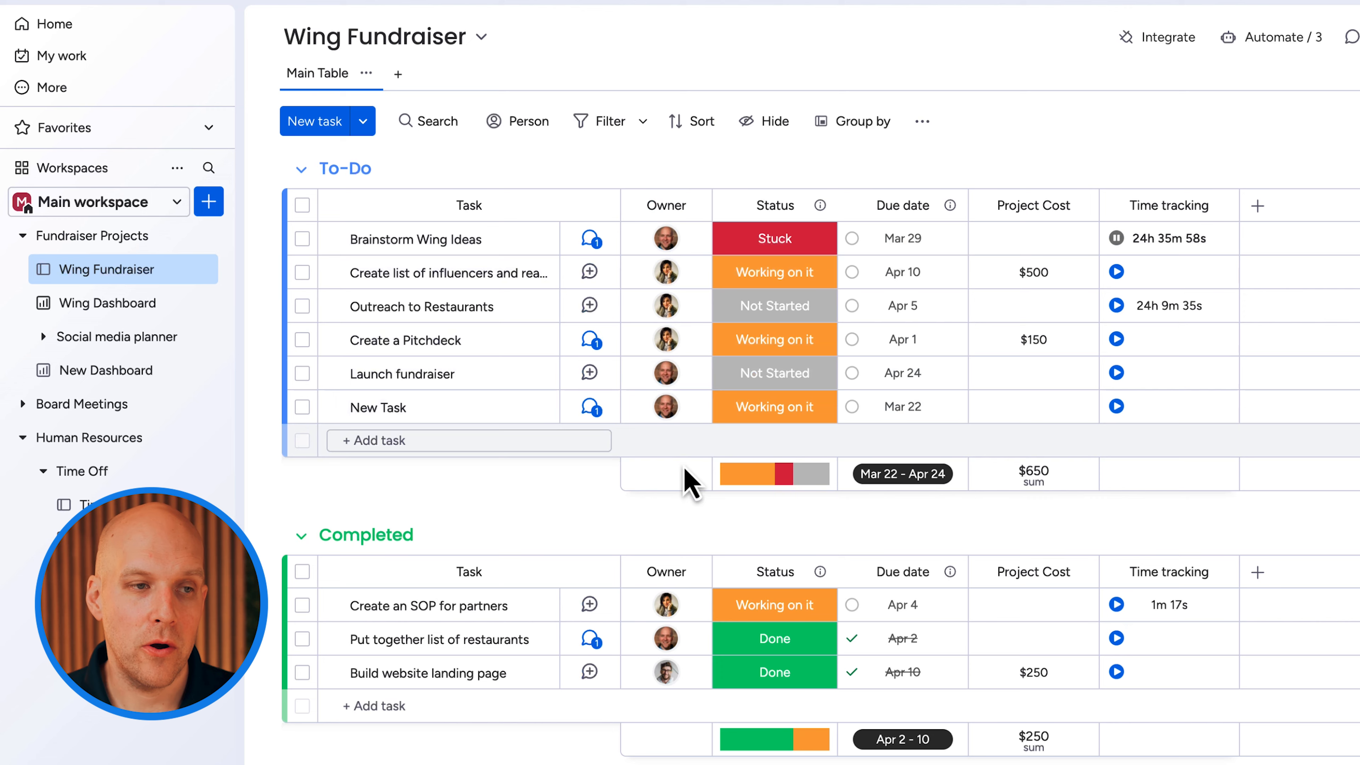
{"action": "left_click", "coordinate": [903, 406]}
{"action": "left_click", "coordinate": [1256, 212]}
{"action": "left_click", "coordinate": [1305, 157]}
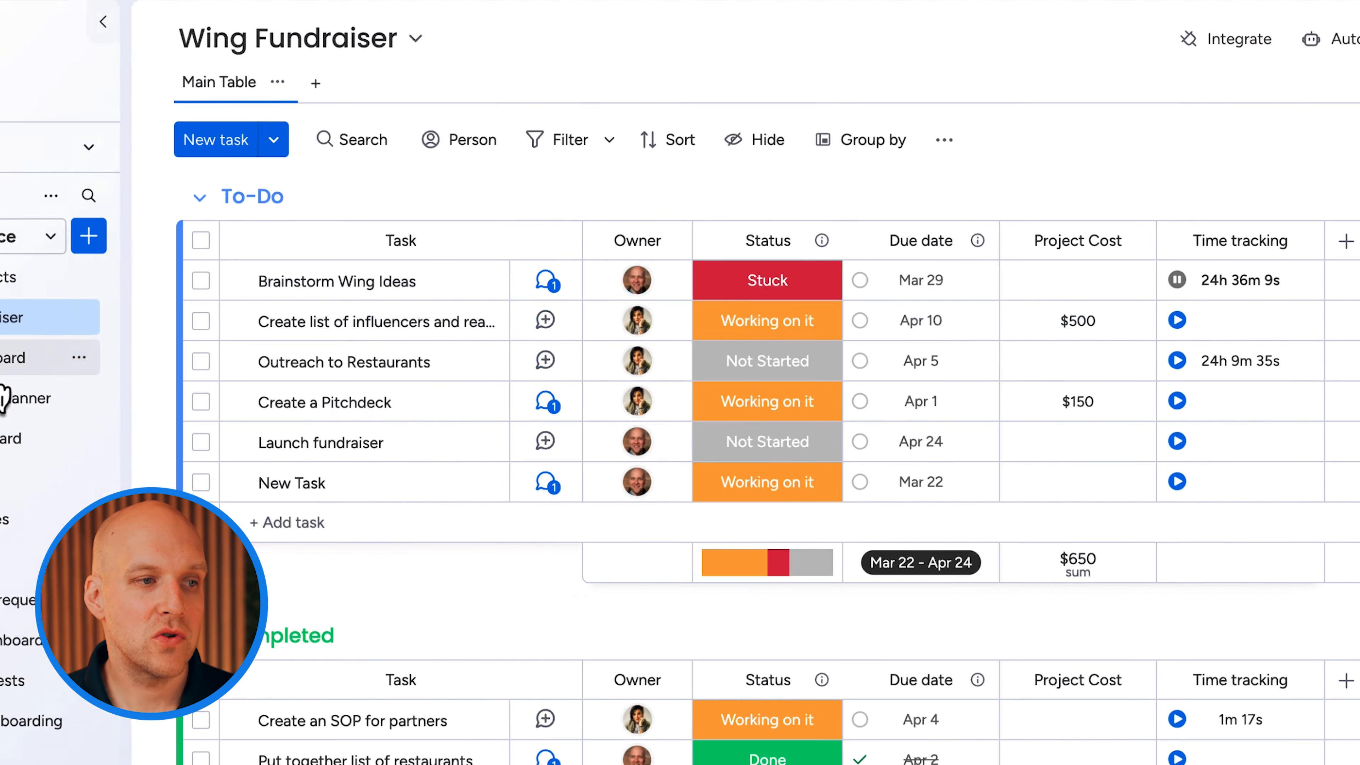
View Wing Dashboard's expense and time tracking widgets, and set the influencer list task's status to Done on the Wing Fundraiser board
{"action": "left_click", "coordinate": [21, 357]}
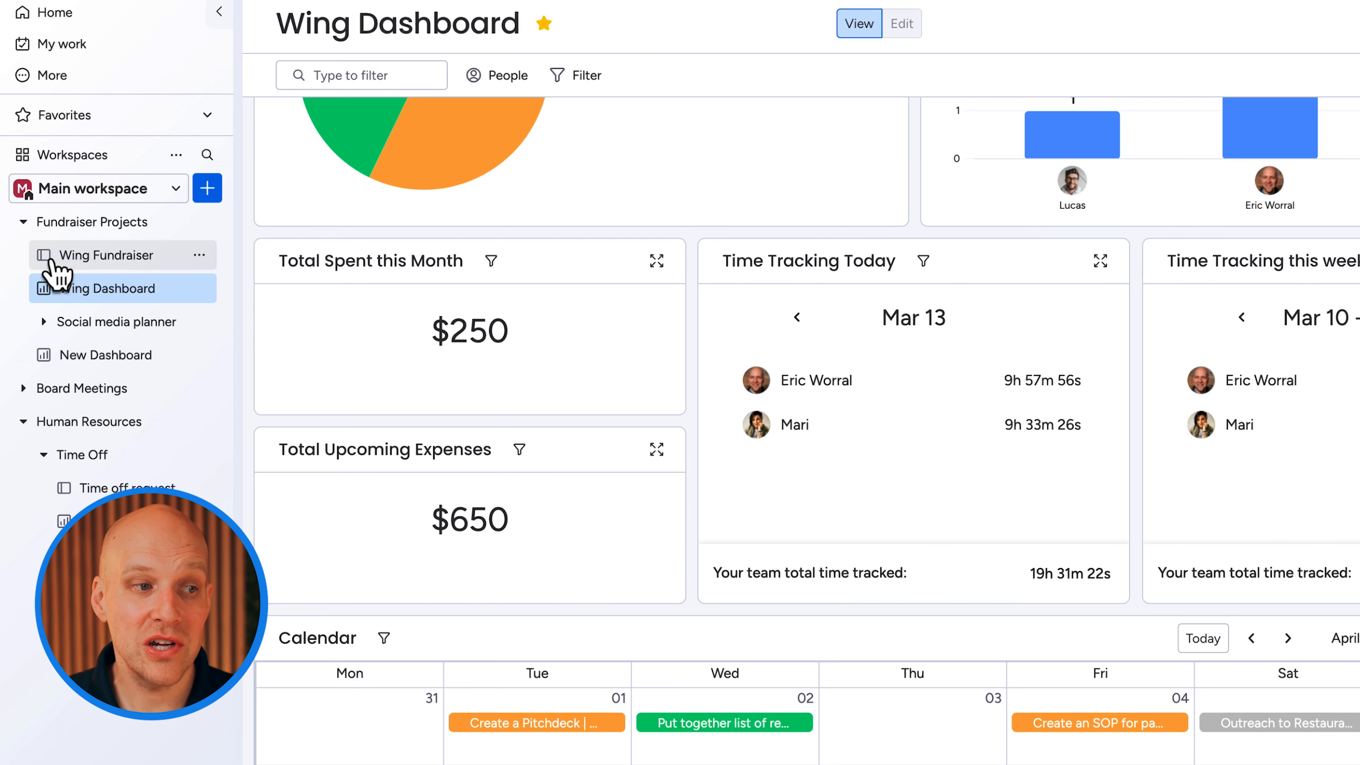
{"action": "left_click", "coordinate": [53, 260]}
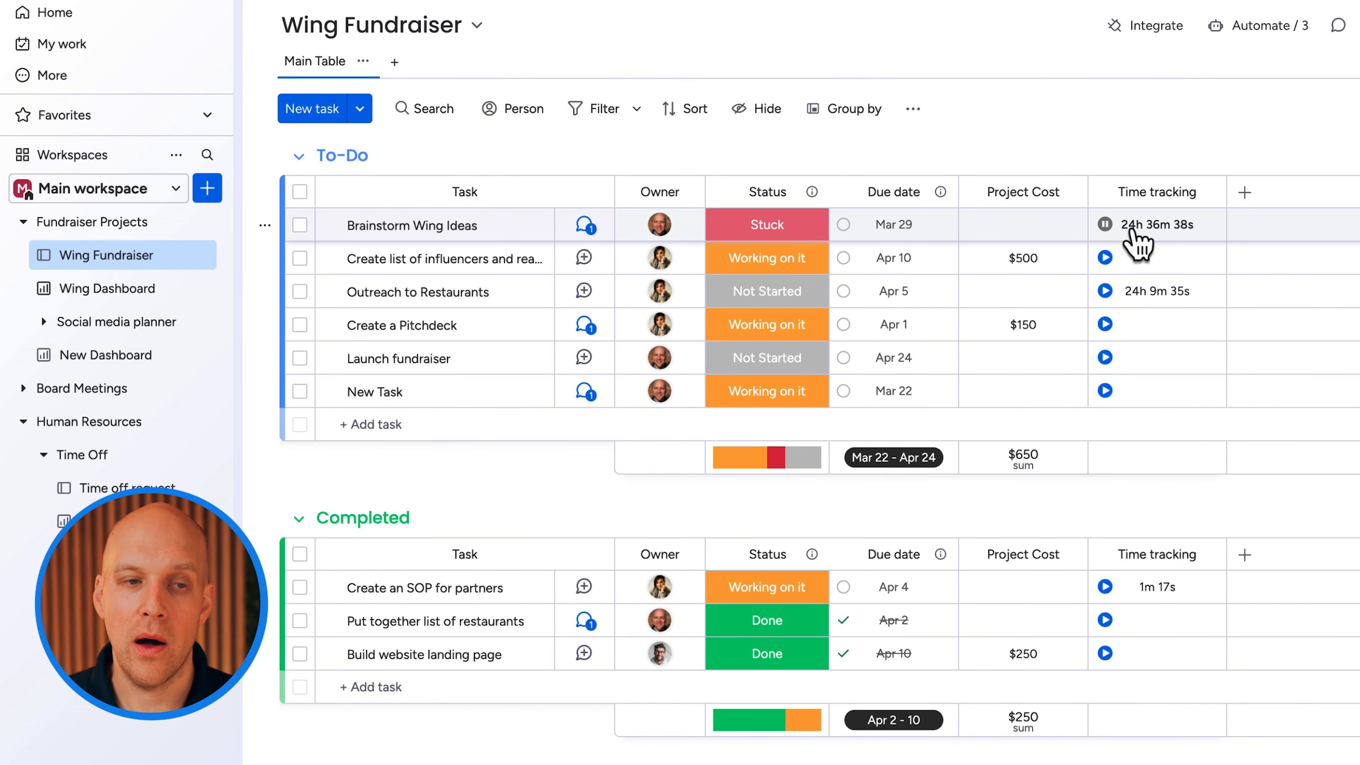
{"action": "left_click", "coordinate": [790, 267]}
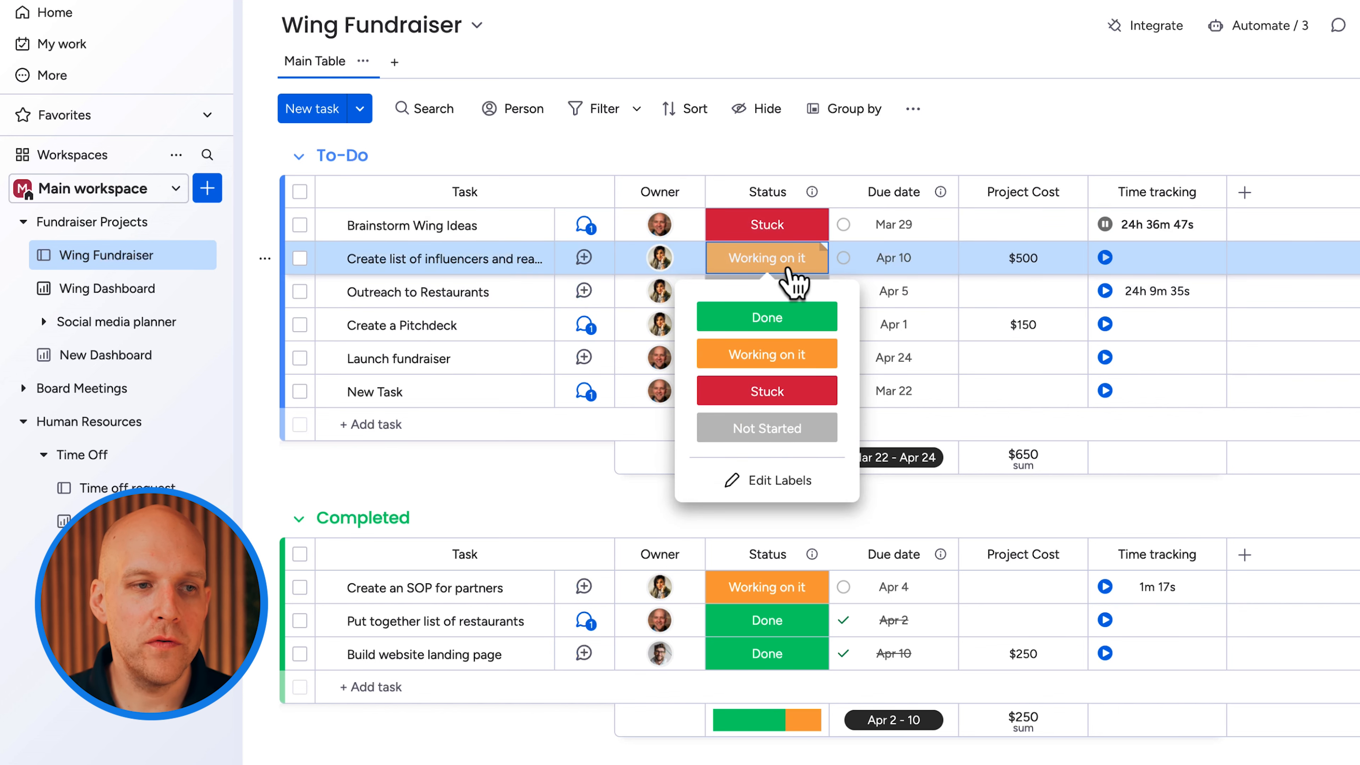
{"action": "left_click", "coordinate": [785, 321]}
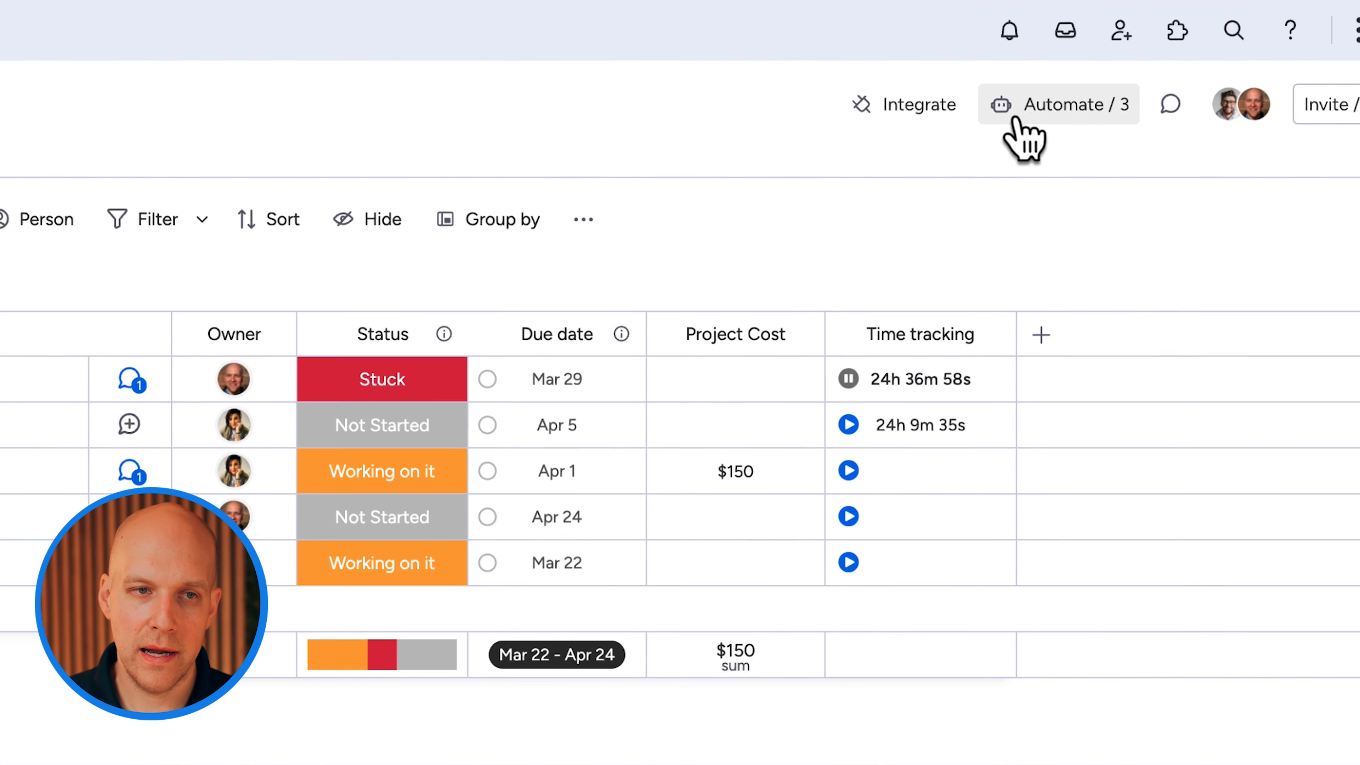
Start a new Wing Fundraiser board automation triggered when Status changes to Done
{"action": "left_click", "coordinate": [1044, 119]}
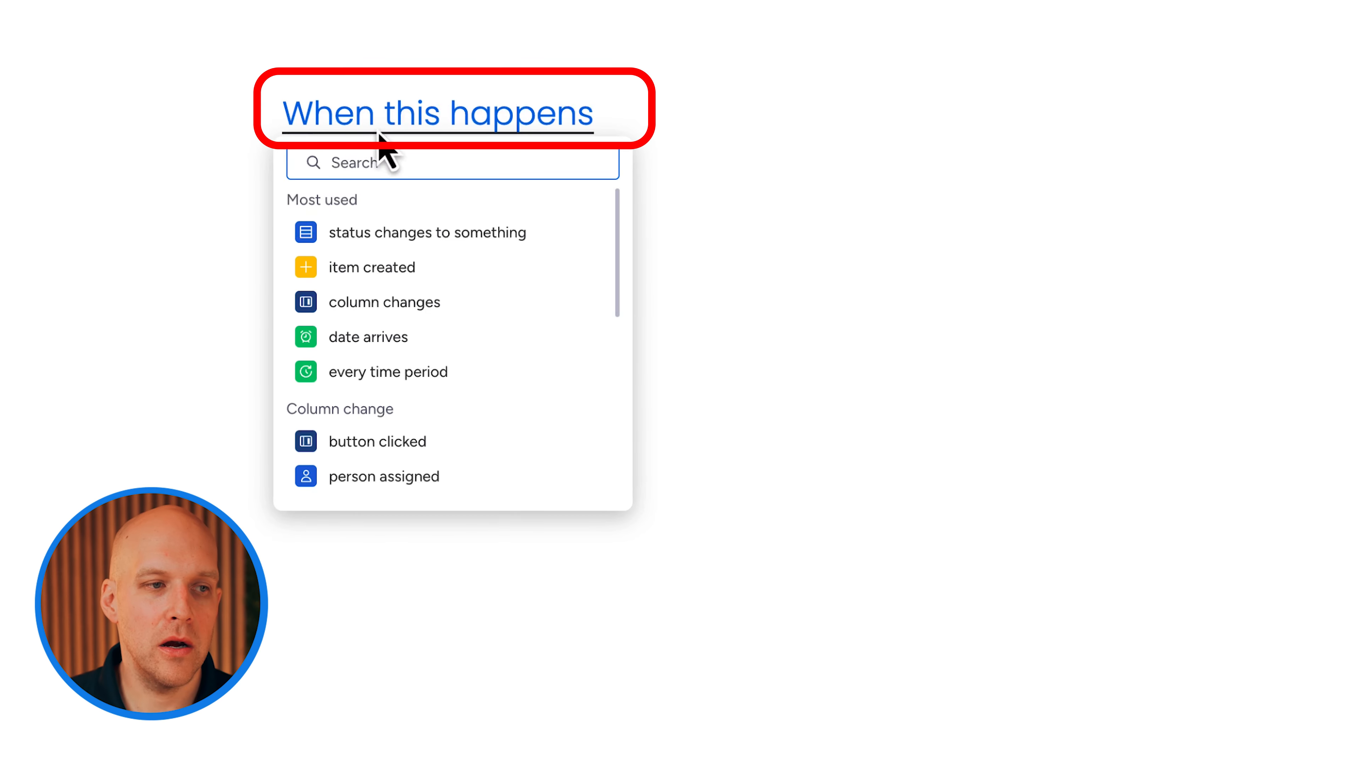
{"action": "left_click", "coordinate": [375, 236]}
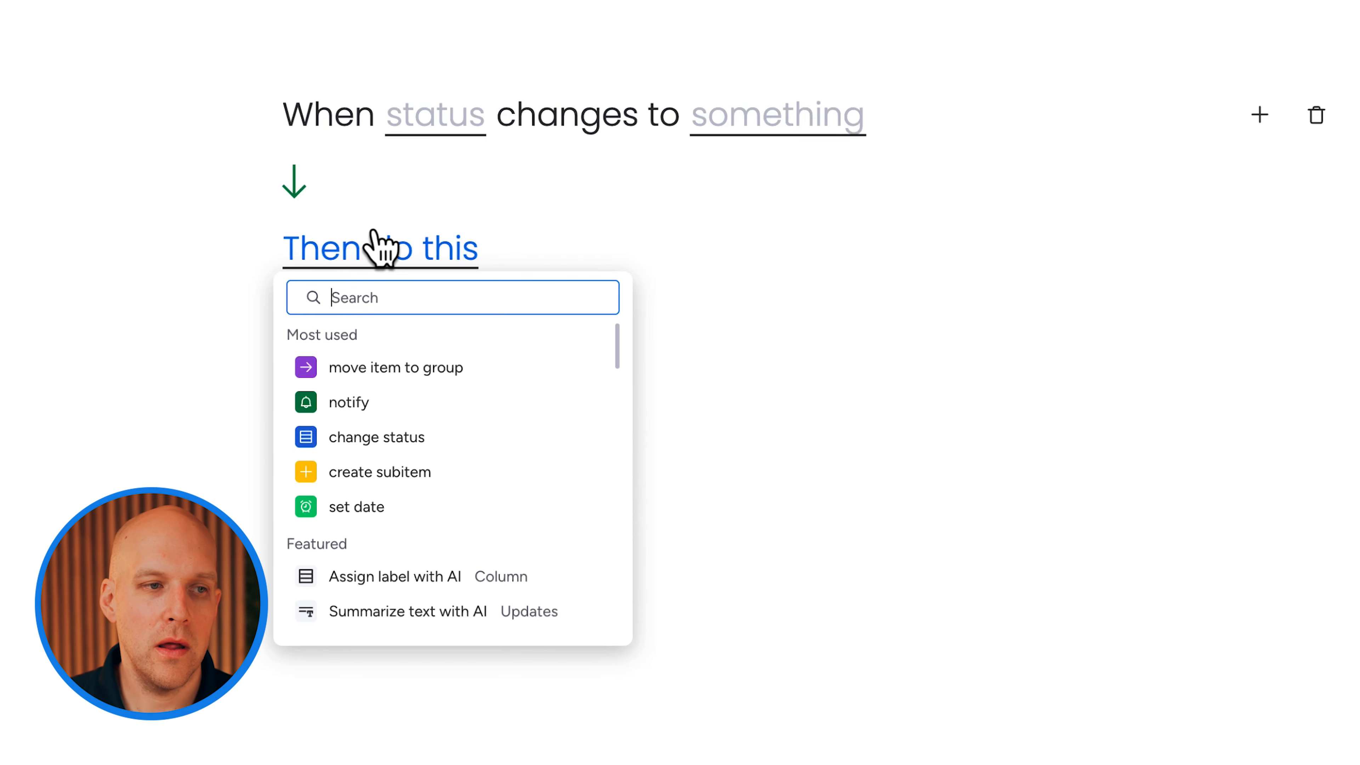
{"action": "left_click", "coordinate": [419, 133]}
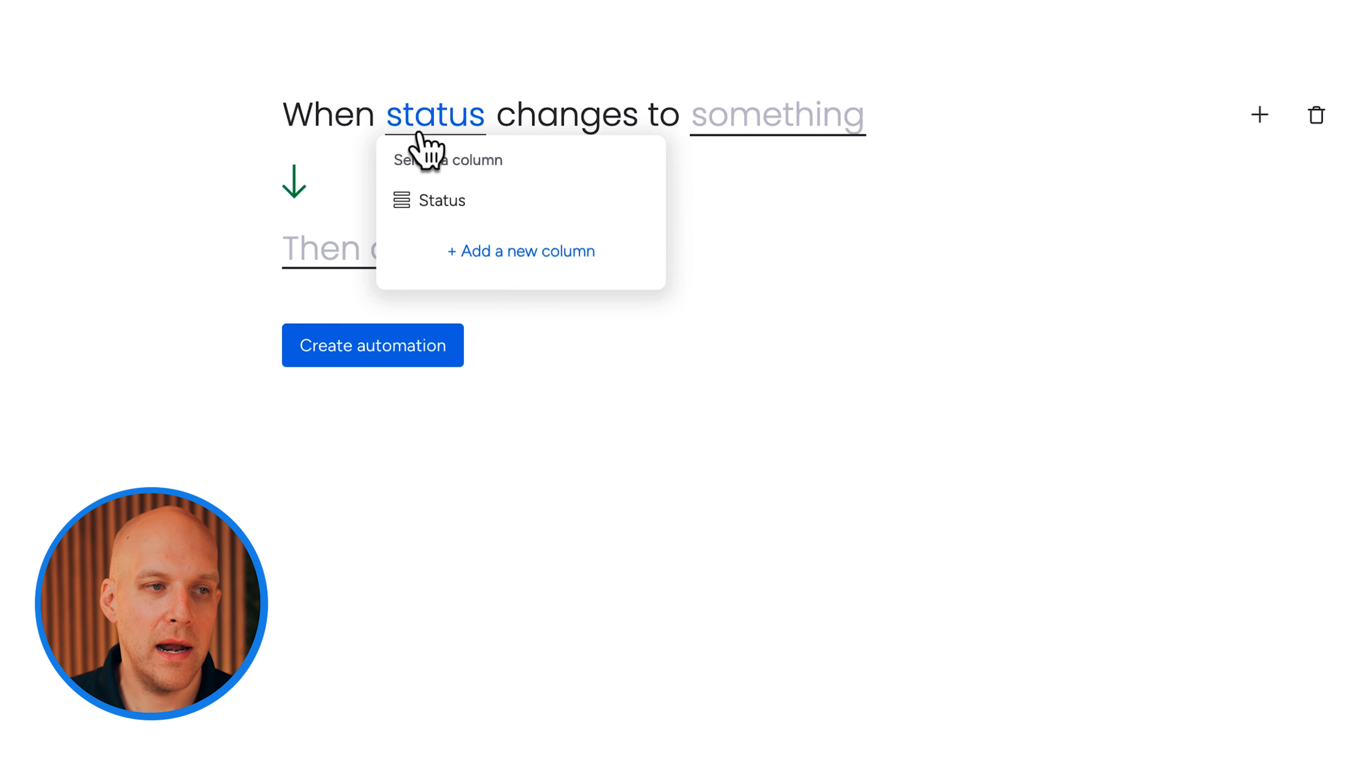
{"action": "left_click", "coordinate": [424, 201]}
{"action": "left_click", "coordinate": [771, 115]}
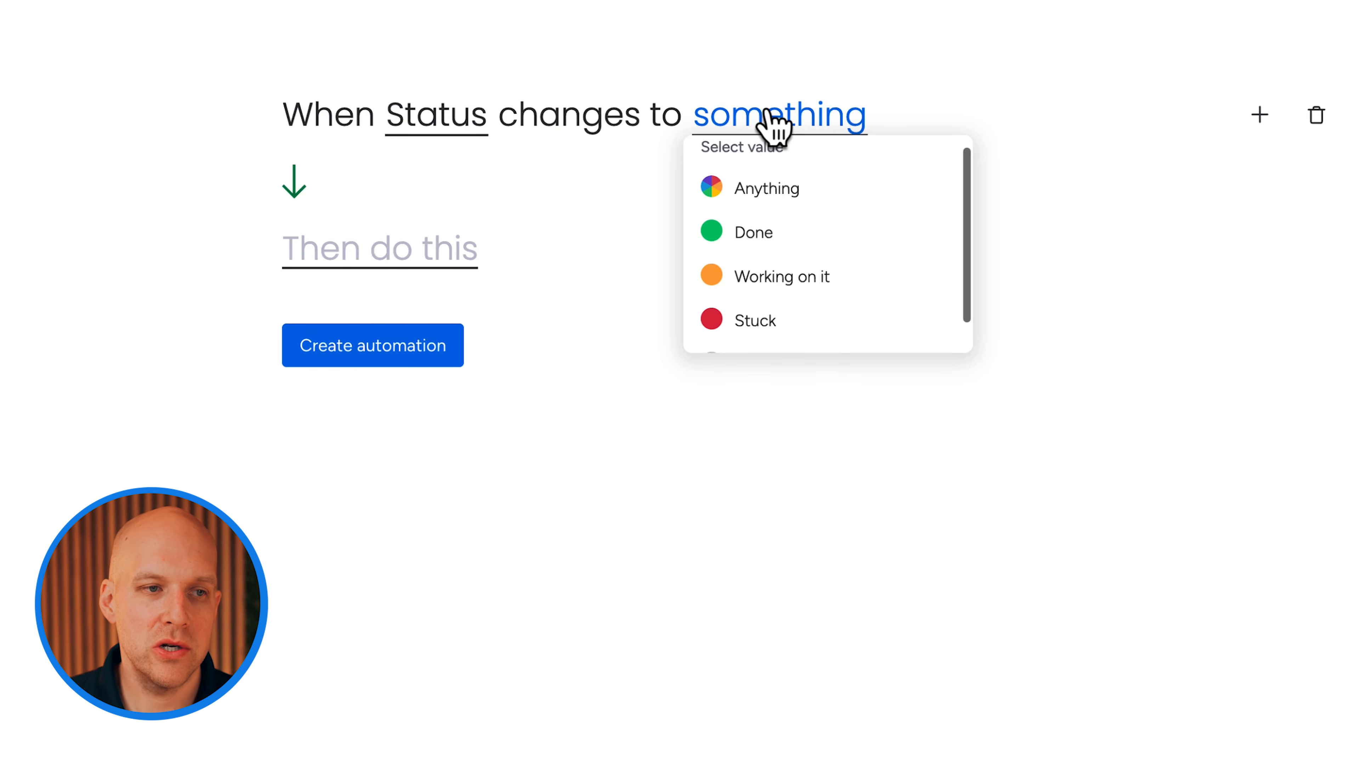
{"action": "left_click", "coordinate": [746, 221]}
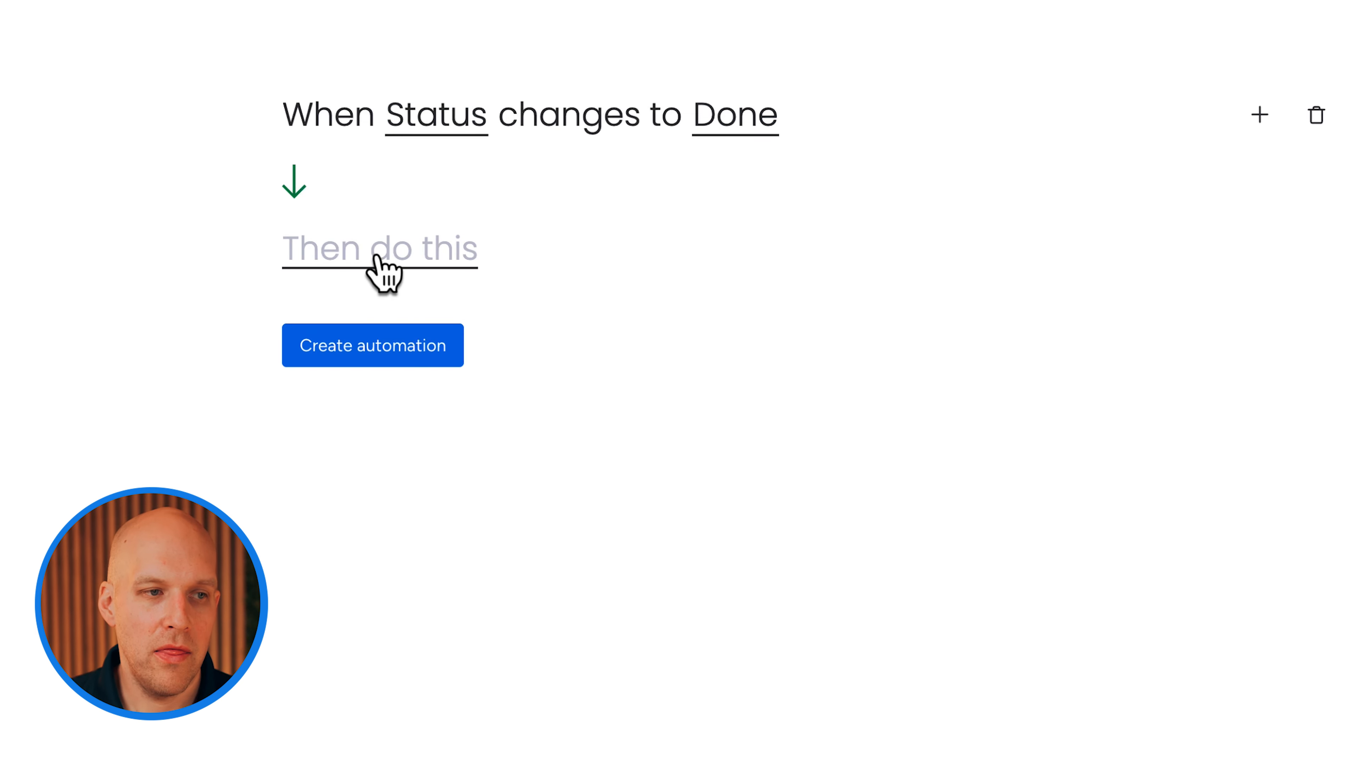
Set the automation's action to move the item to the Completed group and create the automation
{"action": "left_click", "coordinate": [381, 268]}
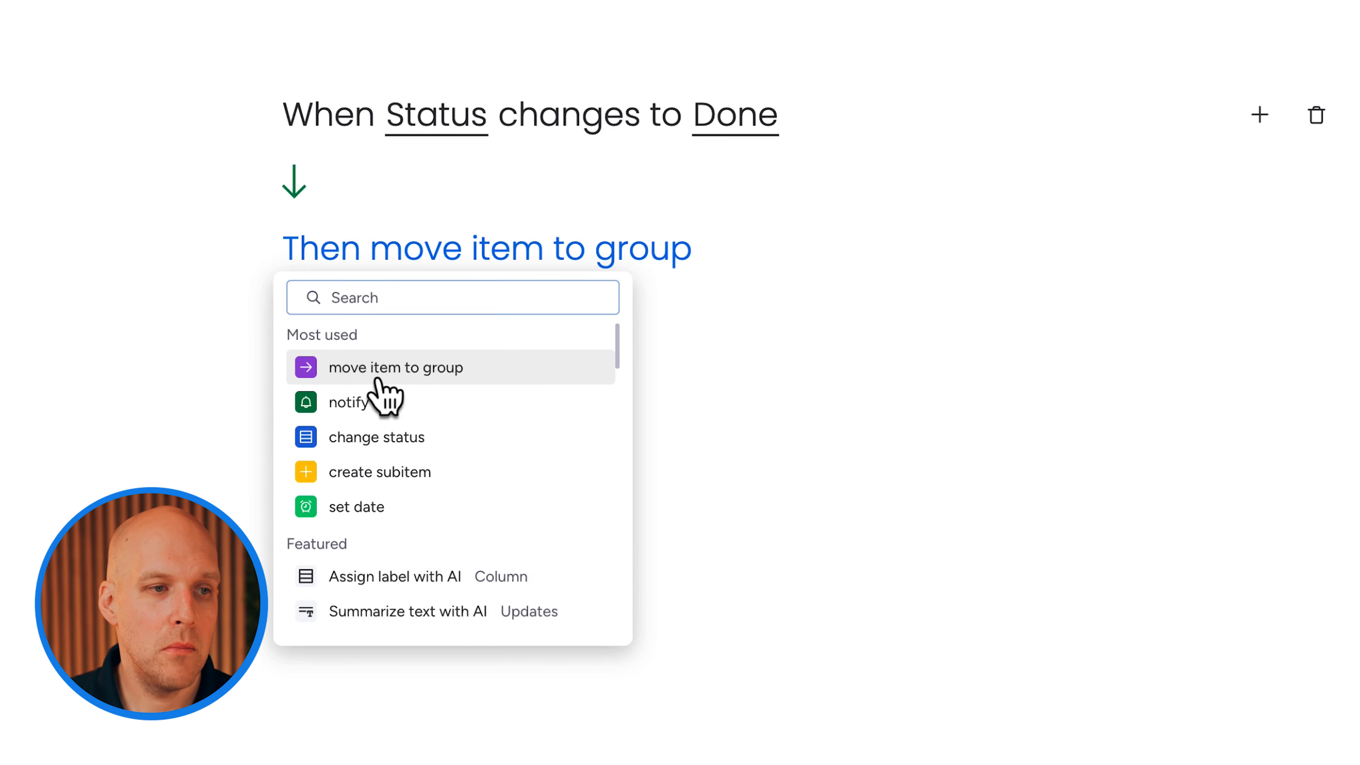
{"action": "left_click", "coordinate": [380, 375]}
{"action": "left_click", "coordinate": [659, 263]}
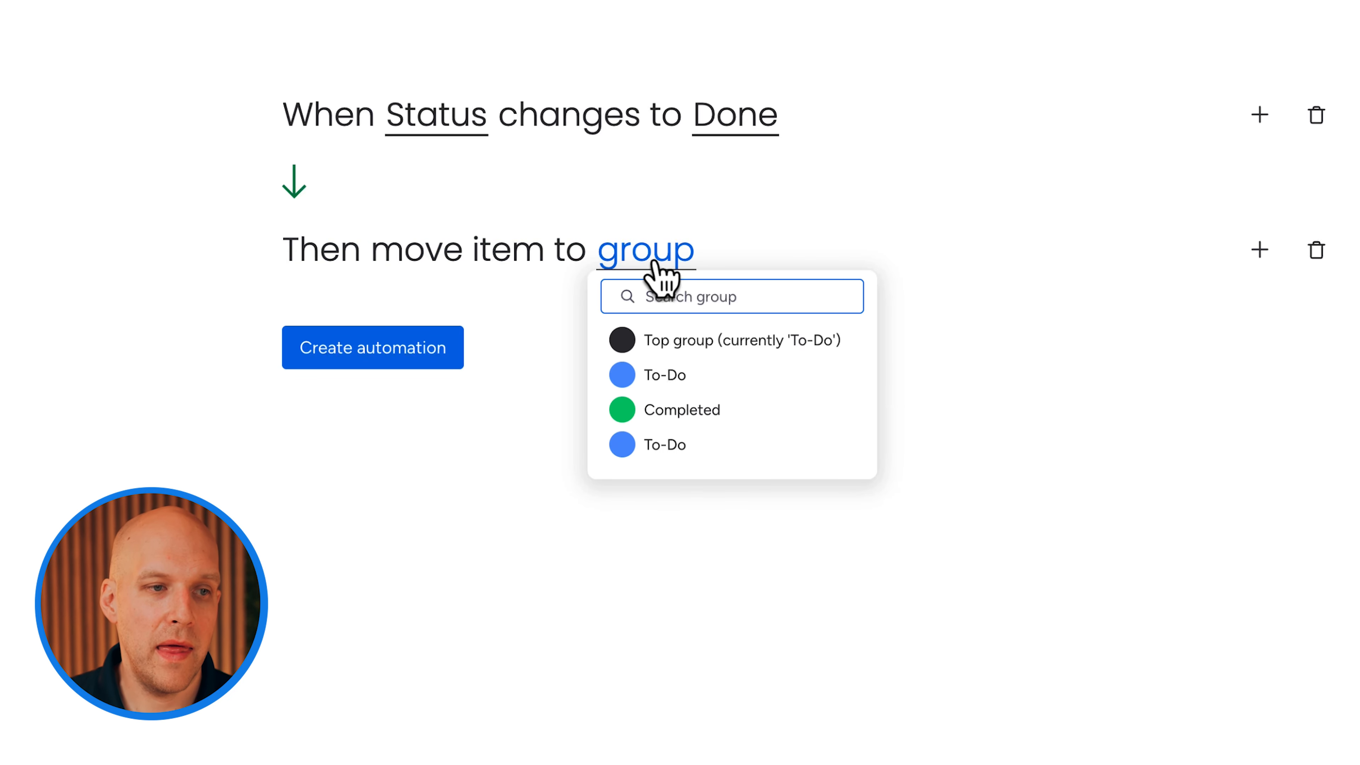
{"action": "left_click", "coordinate": [681, 409]}
{"action": "left_click", "coordinate": [373, 347]}
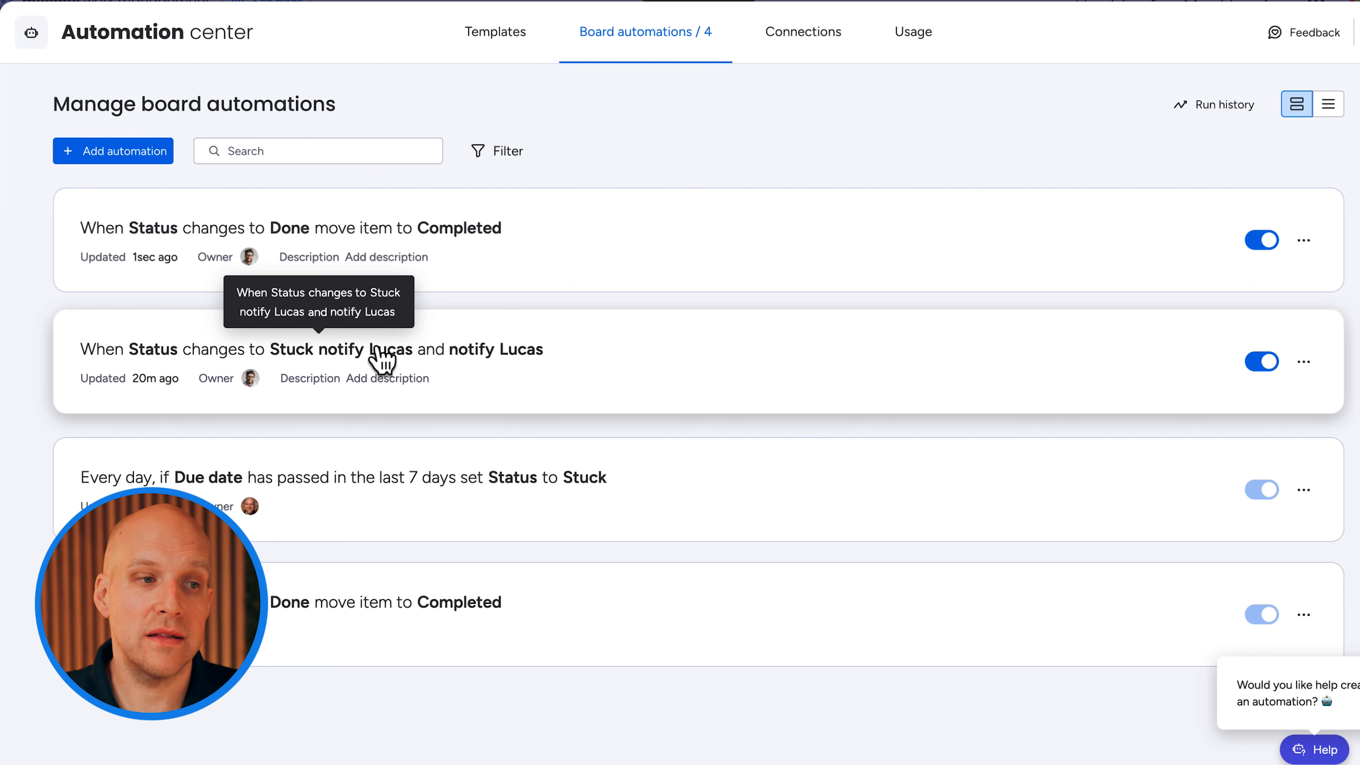
Add another board automation triggered when Status changes to Done
{"action": "left_click", "coordinate": [120, 156]}
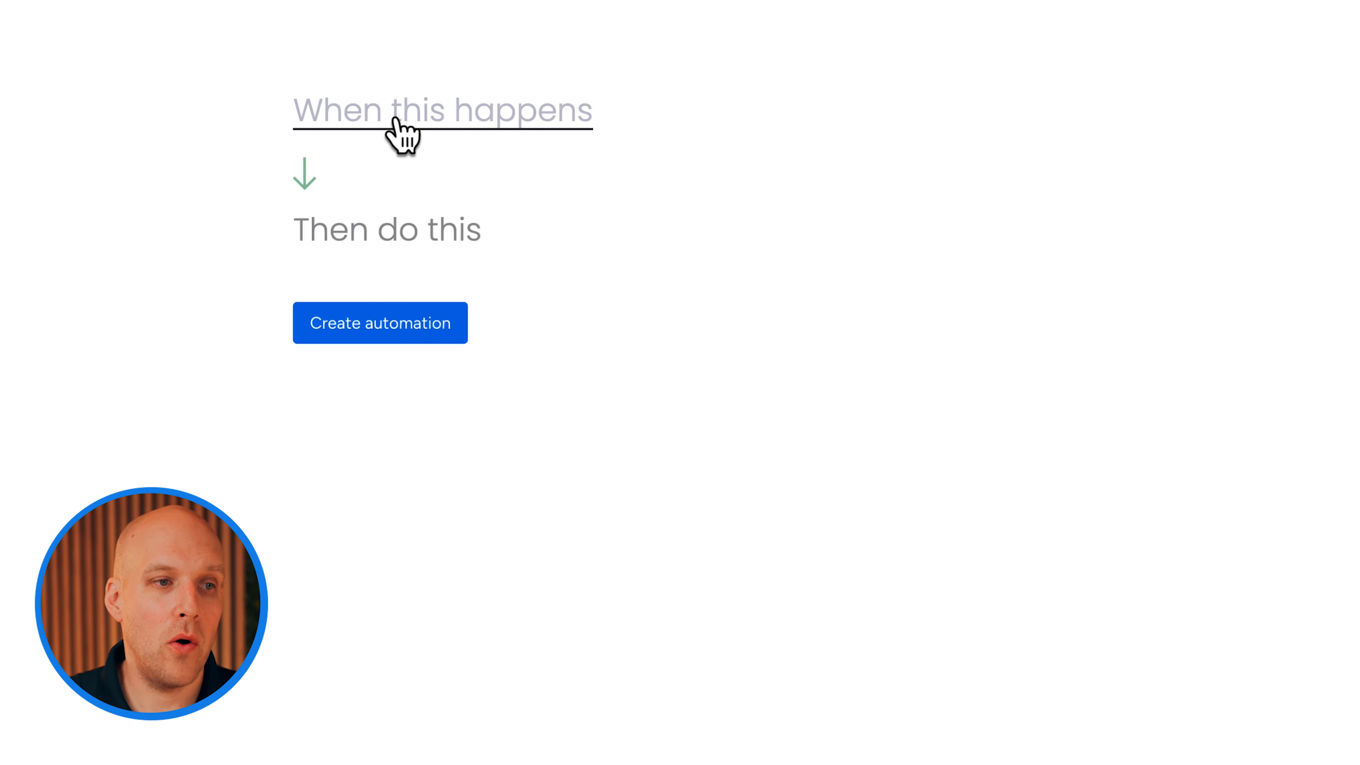
{"action": "left_click", "coordinate": [399, 130]}
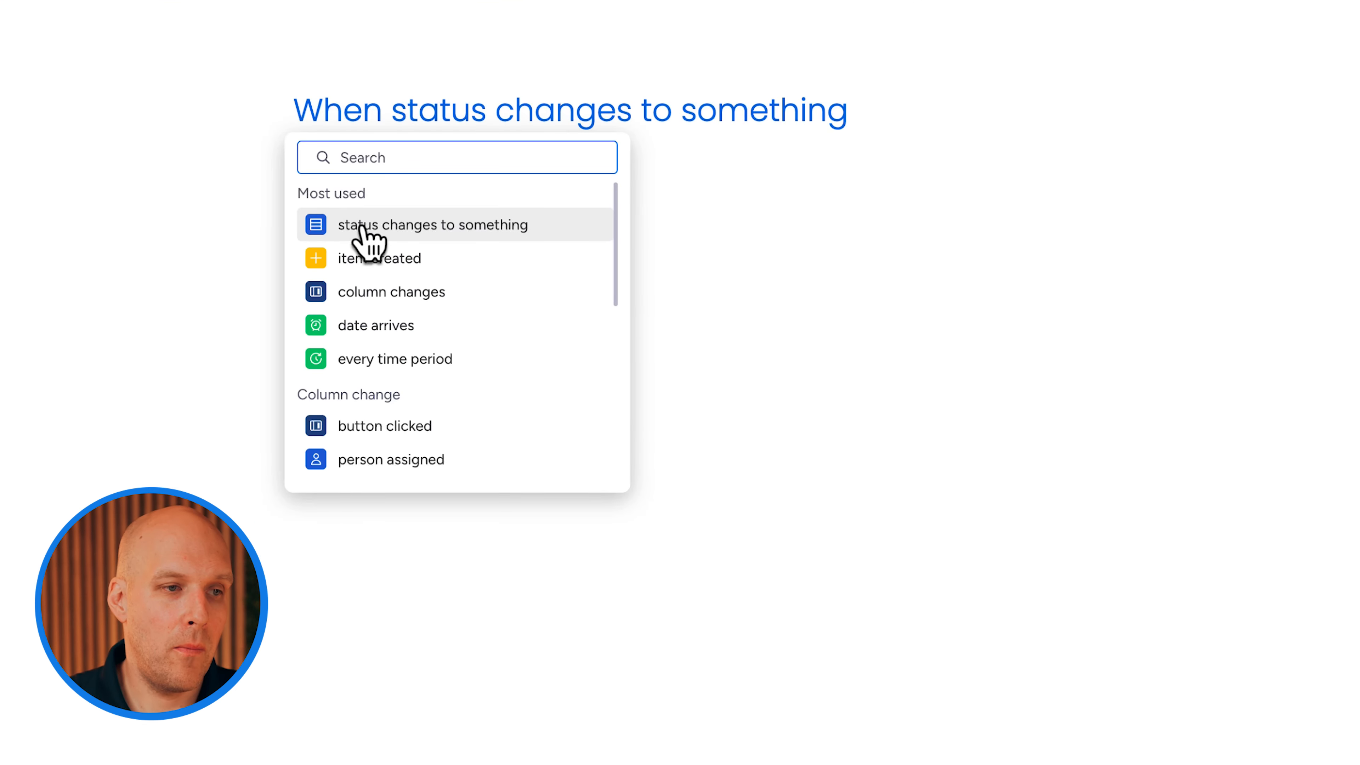
{"action": "left_click", "coordinate": [366, 236]}
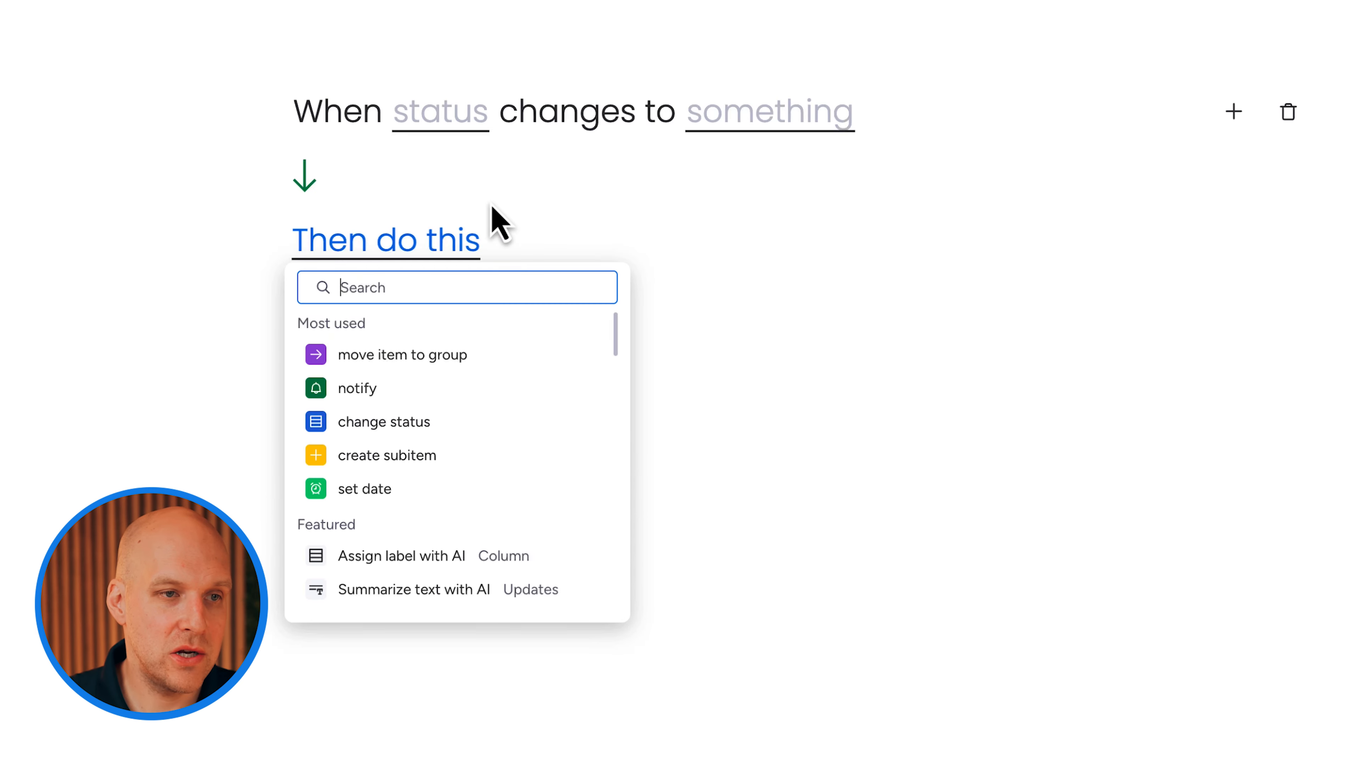
{"action": "left_click", "coordinate": [483, 128]}
{"action": "left_click", "coordinate": [756, 125]}
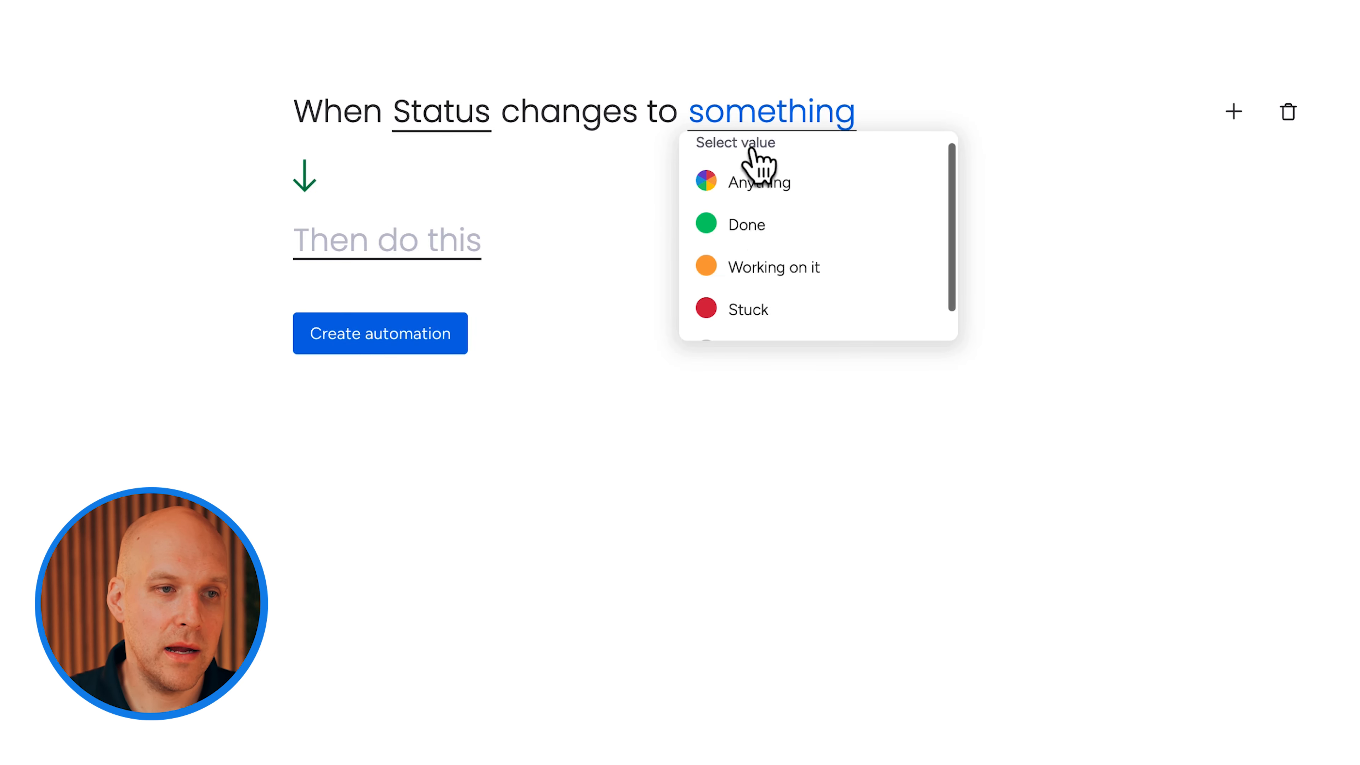
{"action": "left_click", "coordinate": [749, 225]}
Add a notify action with the message "Hey {task's Owner} the task {task's name} is now {task's Status}."
{"action": "left_click", "coordinate": [390, 239]}
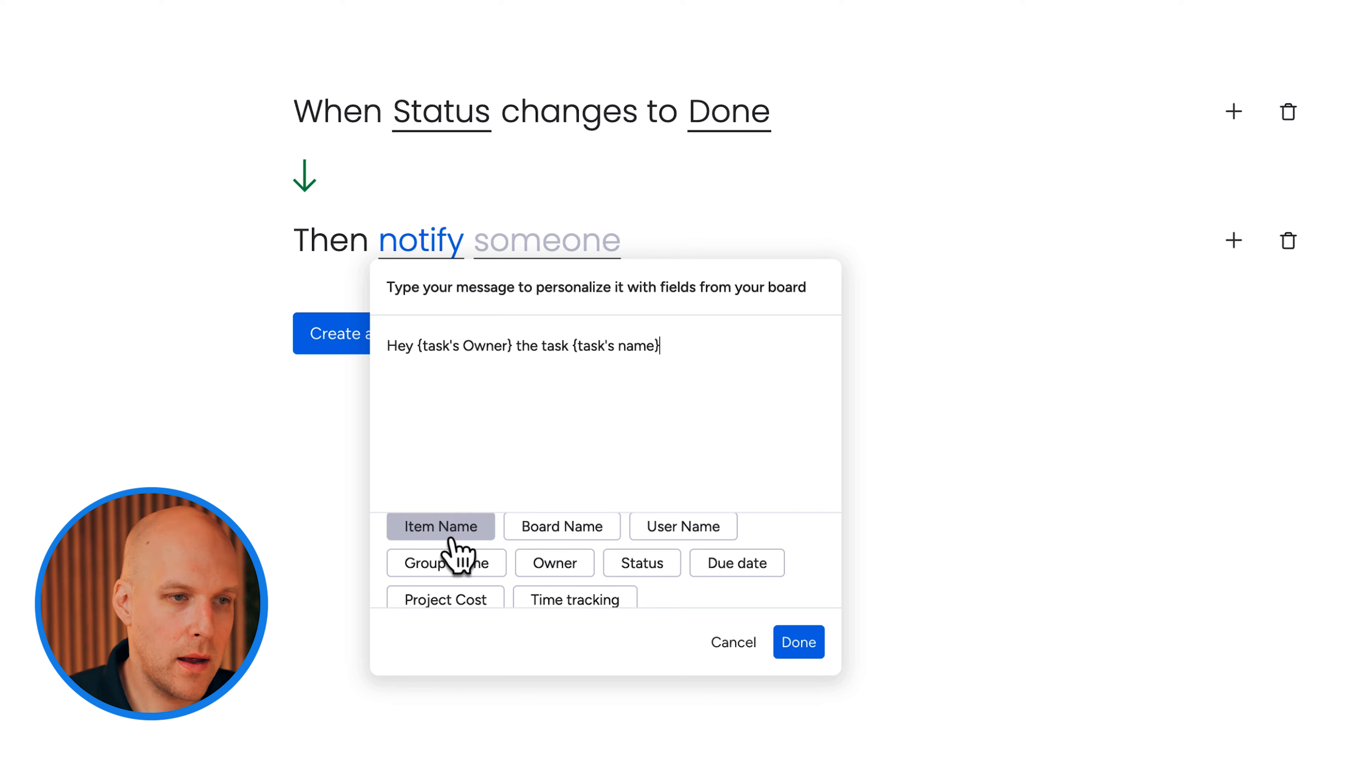
{"action": "type", "text": "is now"}
{"action": "left_click", "coordinate": [642, 531]}
{"action": "type", "text": "."}
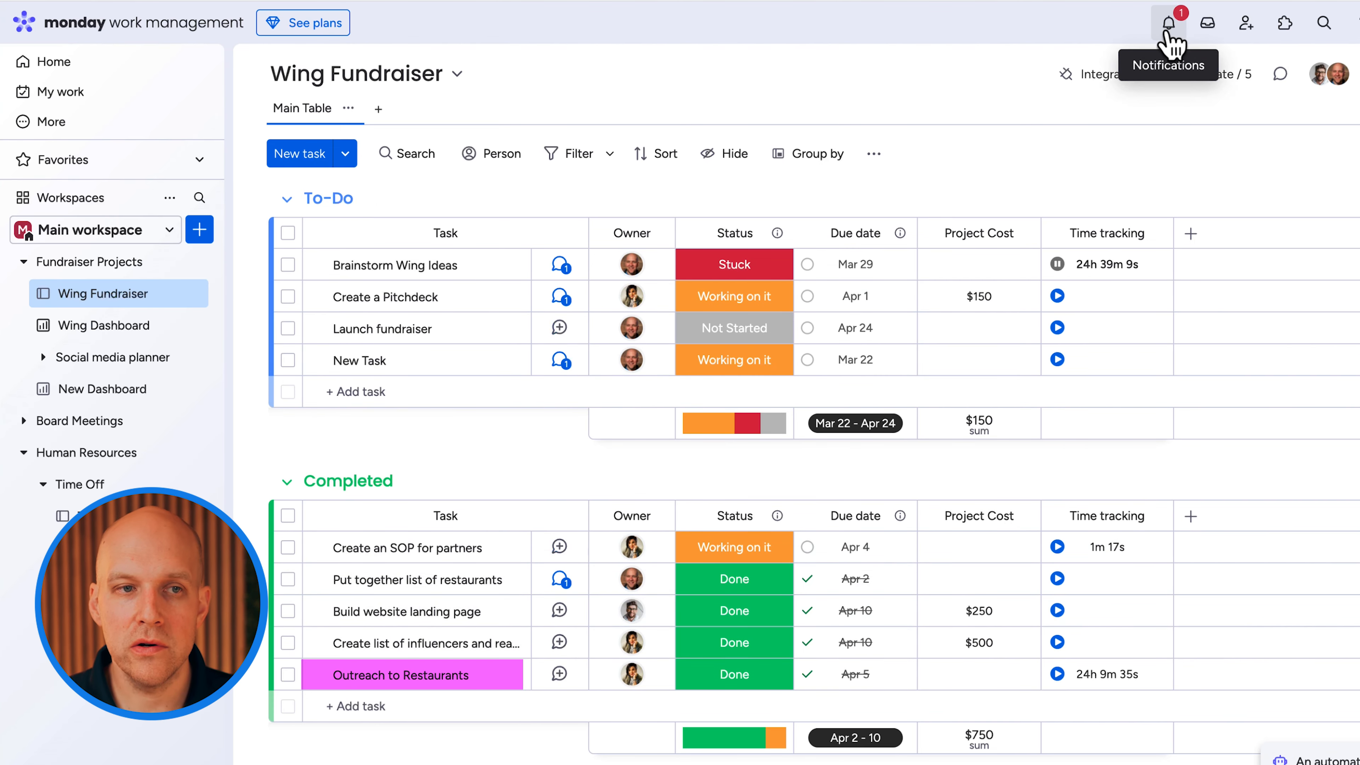
Read the latest automation message in the notifications and close them
{"action": "left_click", "coordinate": [1168, 29]}
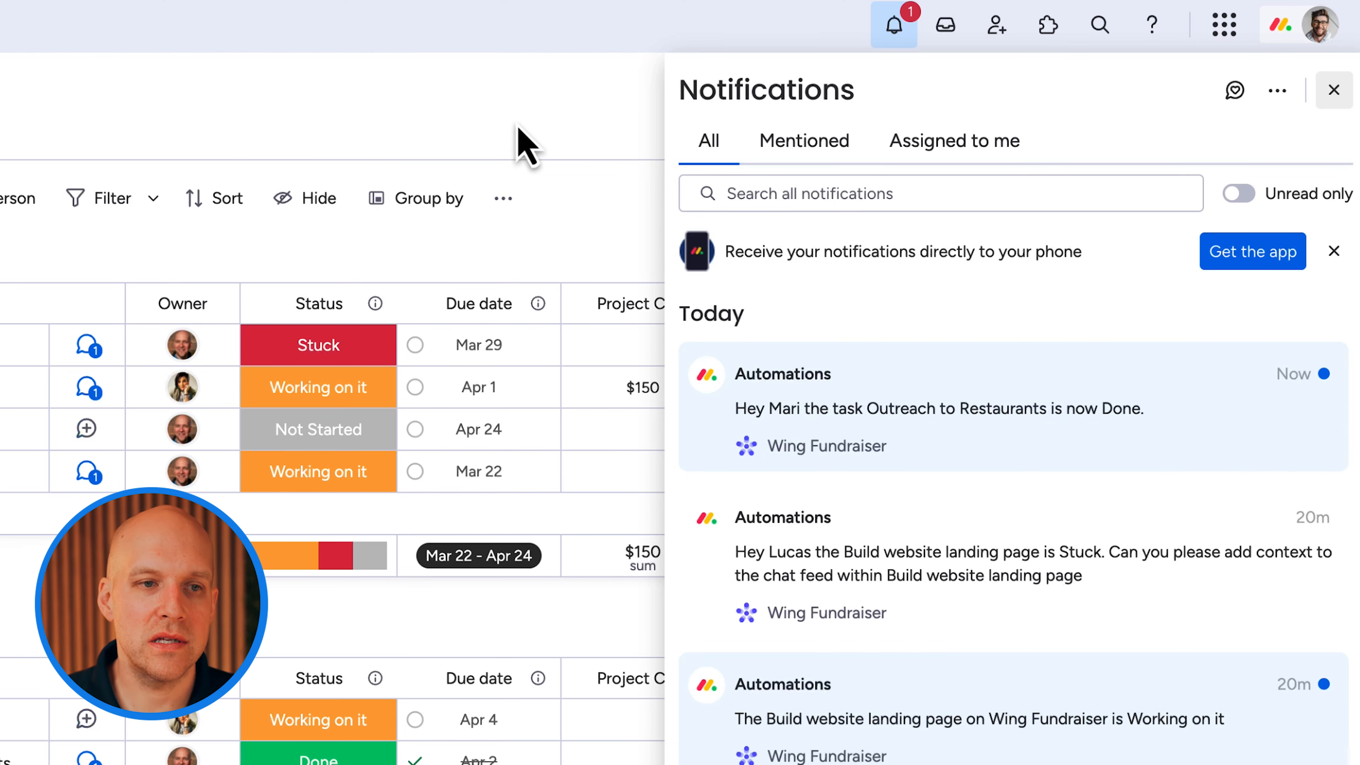
{"action": "left_click", "coordinate": [518, 127]}
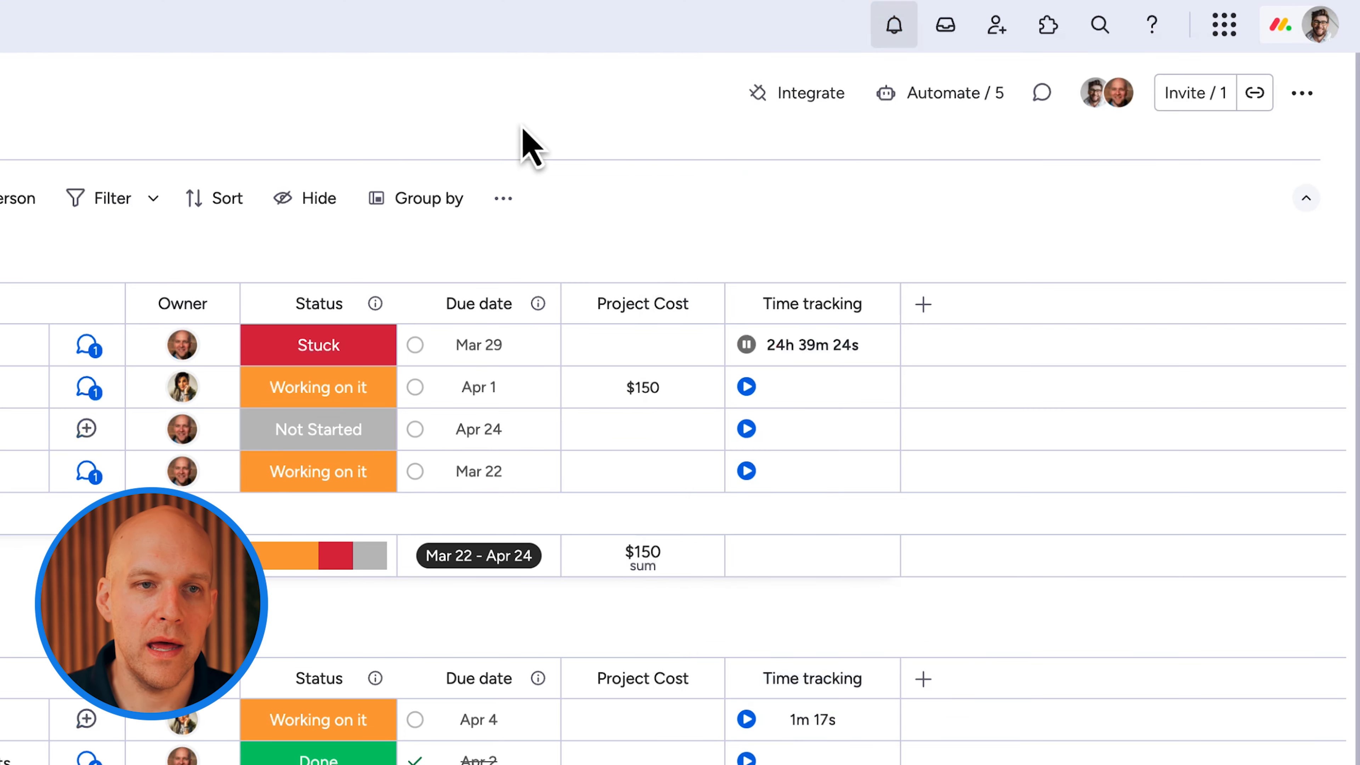
Change the Done notification automation's message to "{task's Owner} finished the task {task's Name} is now {task's Status}." and update the automation
{"action": "left_click", "coordinate": [969, 104]}
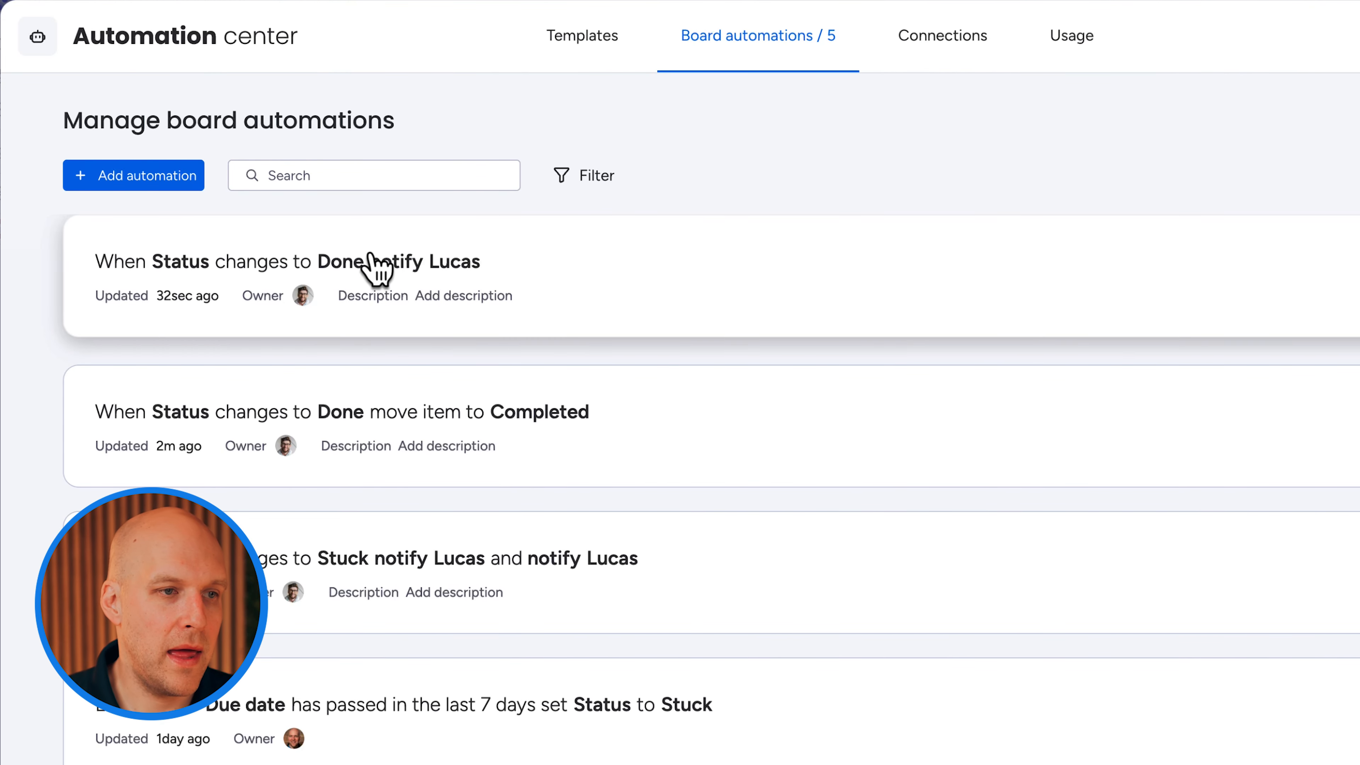
{"action": "left_click", "coordinate": [371, 256]}
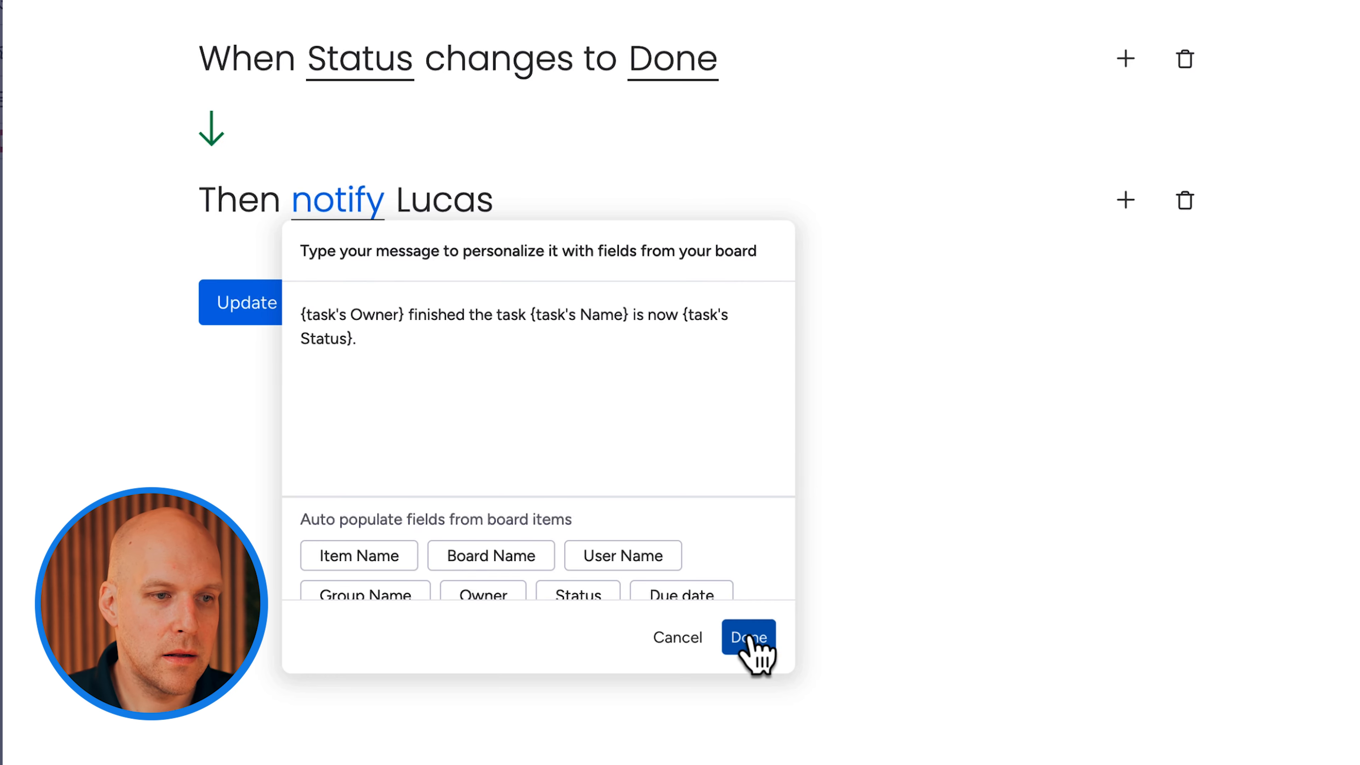
{"action": "left_click", "coordinate": [752, 641]}
{"action": "left_click", "coordinate": [354, 316]}
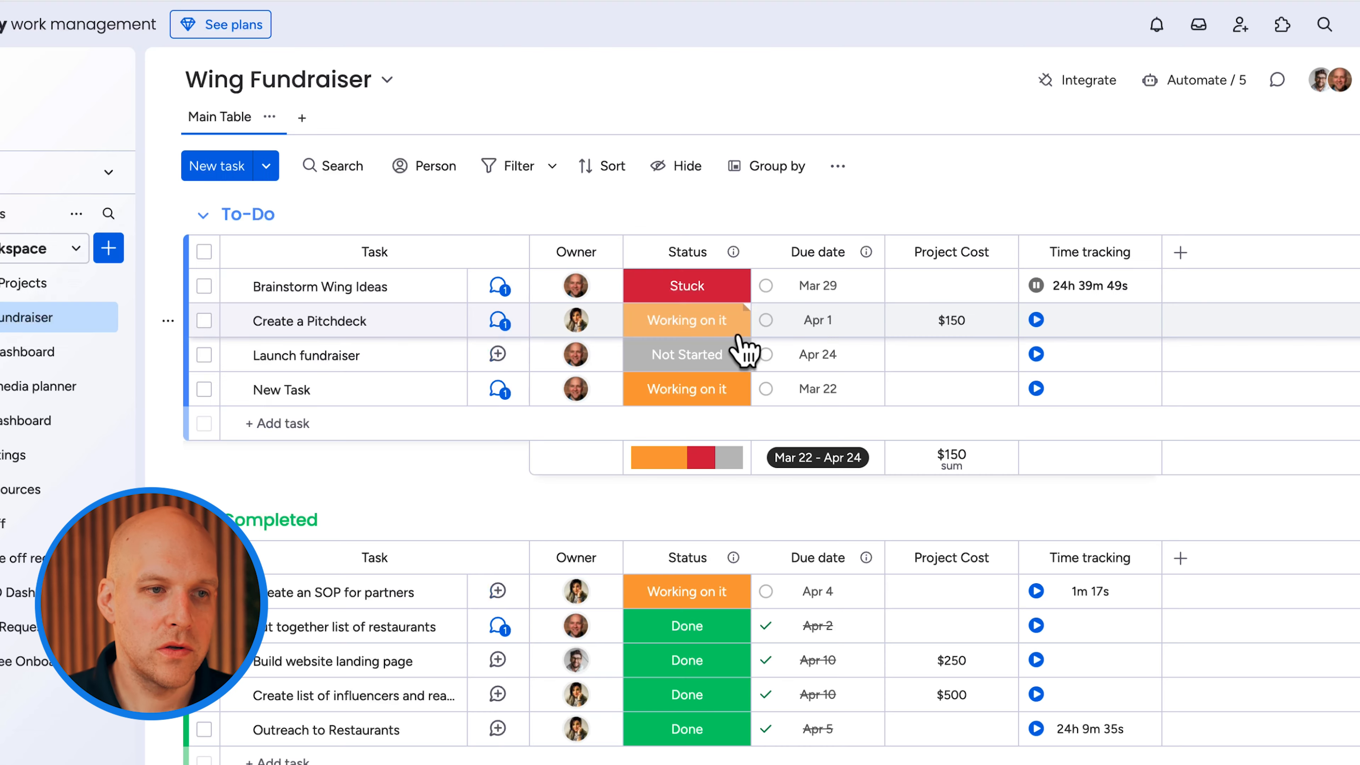
Open the status choices for the Create a Pitchdeck task in the To-Do group
{"action": "left_click", "coordinate": [688, 325]}
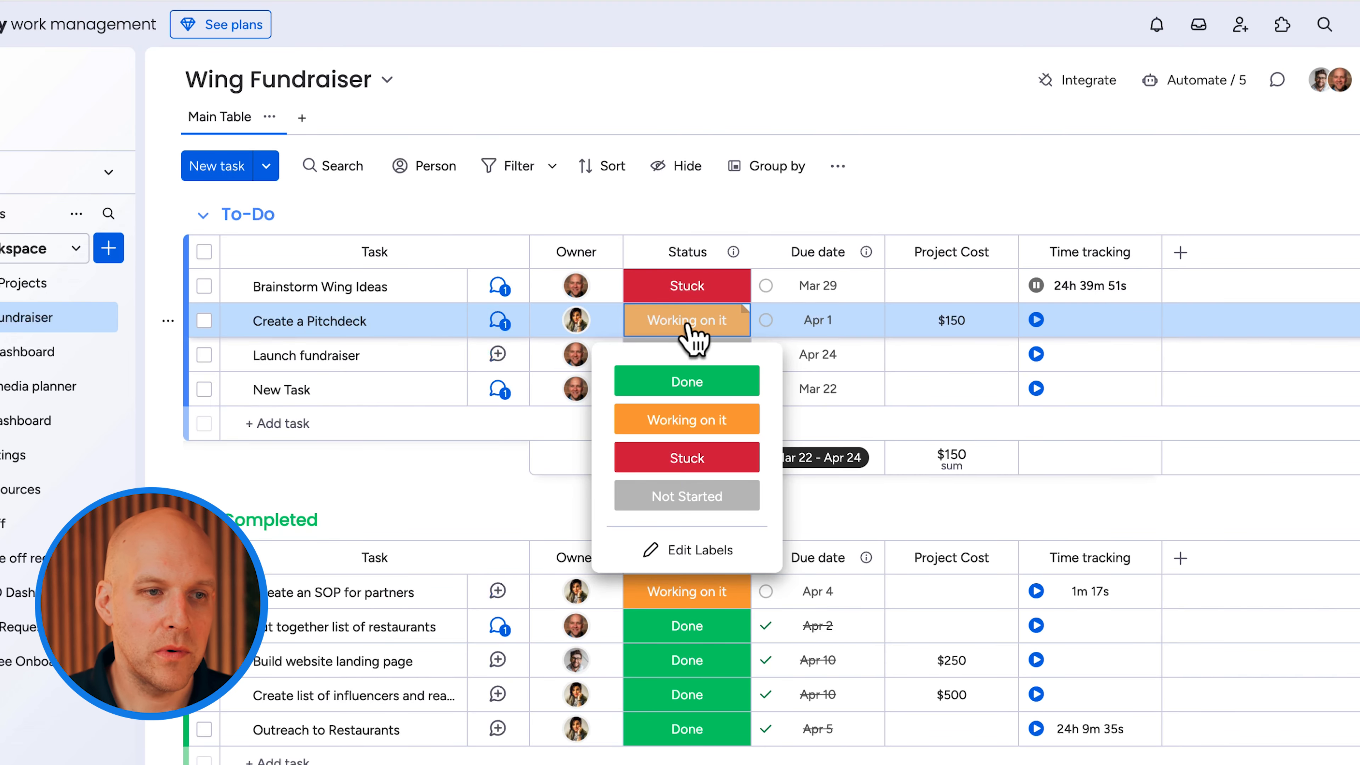